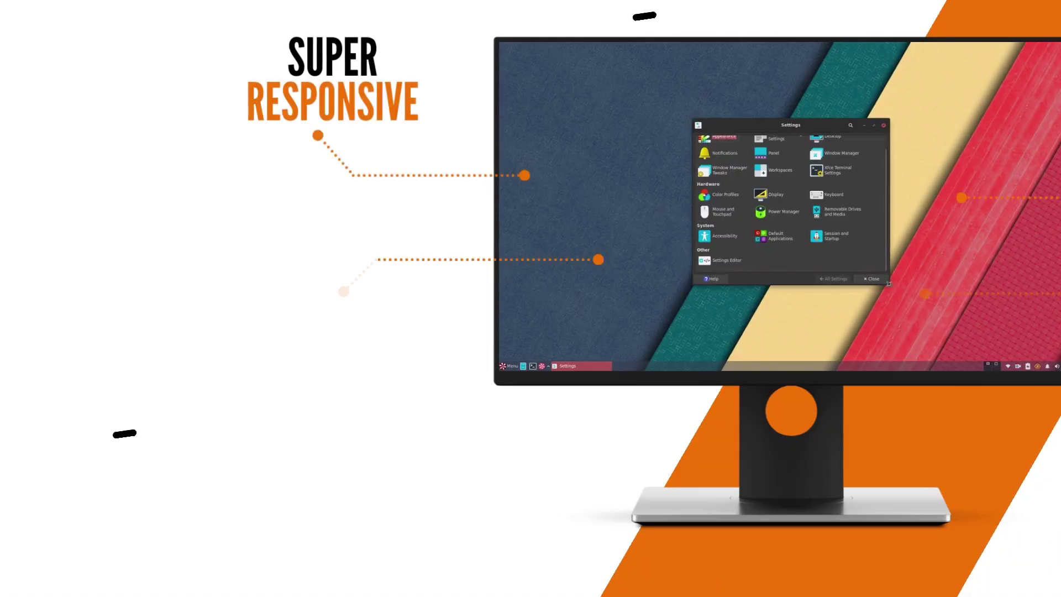
Enlarge the Settings window and pick the Papirus icon theme in Appearance, then view fonts and settings
{"action": "left_click_drag", "start_coordinate": [889, 283], "coordinate": [918, 299]}
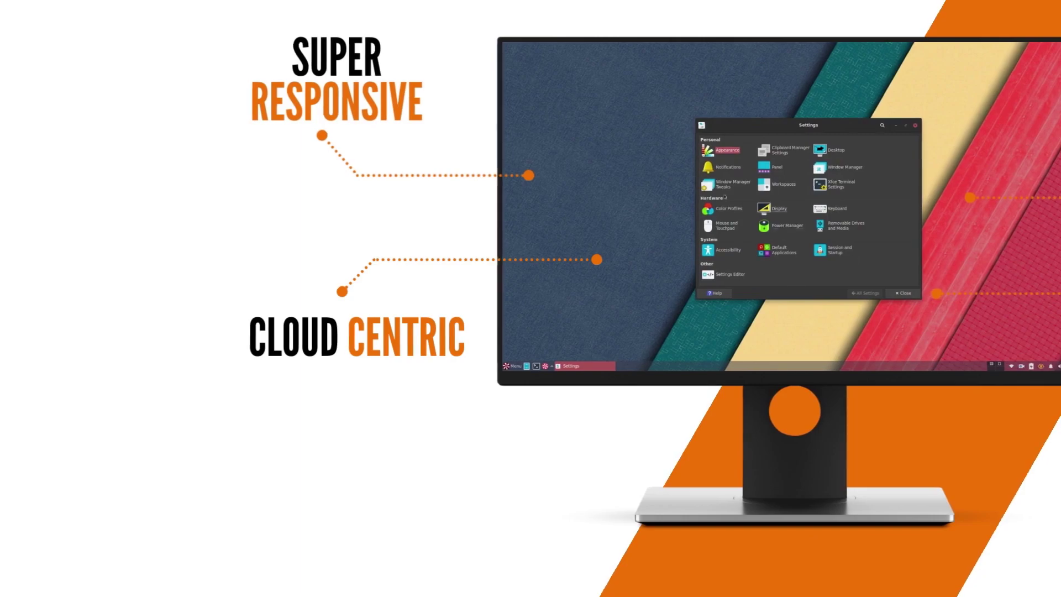
{"action": "left_click", "coordinate": [729, 150]}
{"action": "left_click", "coordinate": [738, 139]}
{"action": "scroll", "coordinate": [823, 210], "scroll_direction": "down", "scroll_amount": 10}
{"action": "left_click", "coordinate": [834, 212]}
{"action": "scroll", "coordinate": [231, 213], "scroll_direction": "up", "scroll_amount": 15}
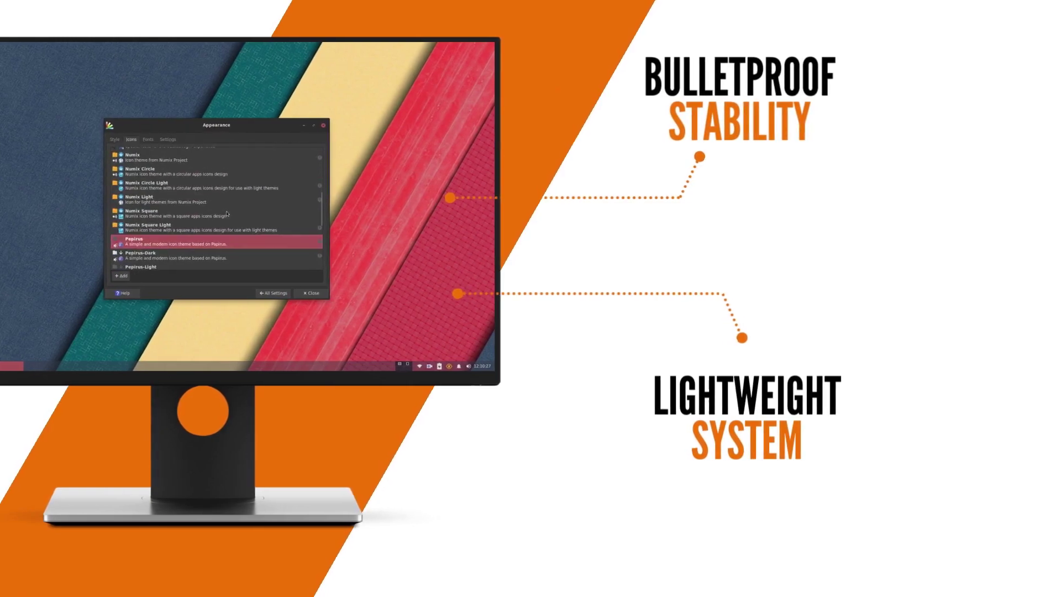
{"action": "left_click", "coordinate": [145, 139]}
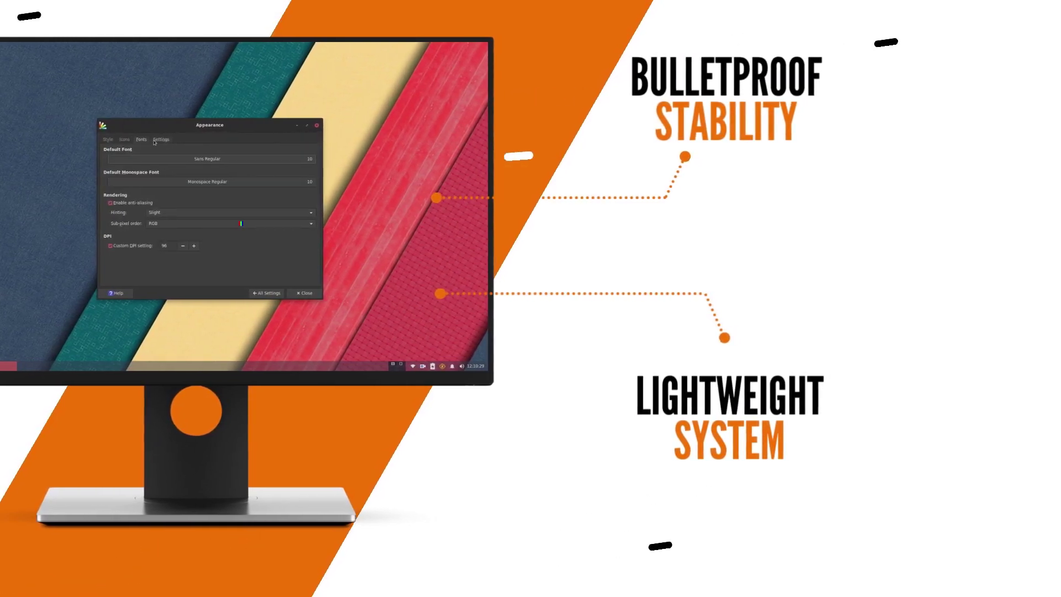
{"action": "left_click", "coordinate": [159, 140]}
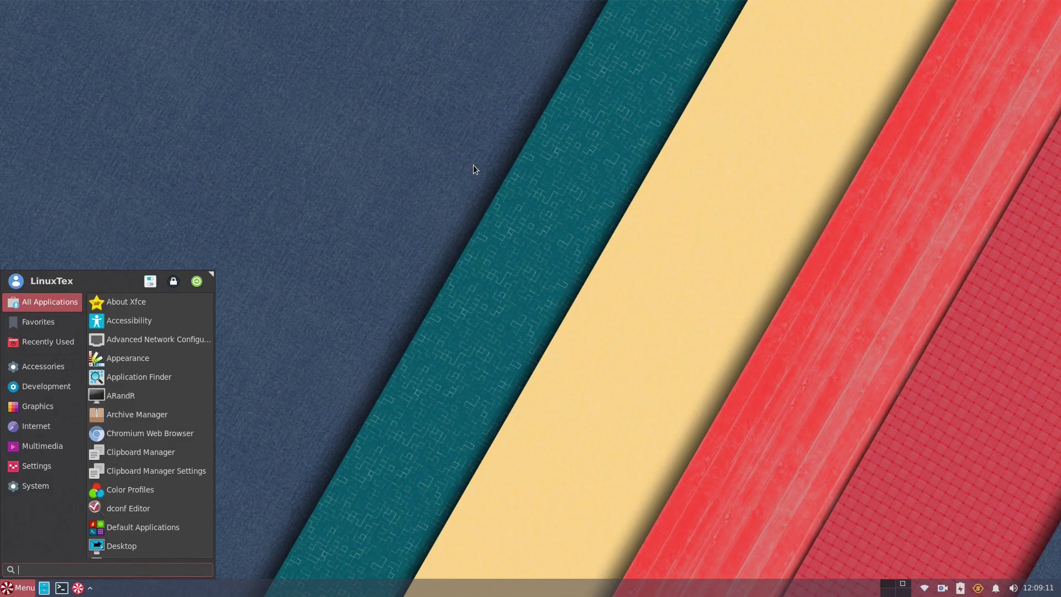
Browse the Whisker menu's Favourites, Recently Used, Accessories and Development categories, then search 'fire'
{"action": "left_click", "coordinate": [68, 316]}
{"action": "left_click", "coordinate": [63, 334]}
{"action": "left_click", "coordinate": [64, 365]}
{"action": "left_click", "coordinate": [64, 390]}
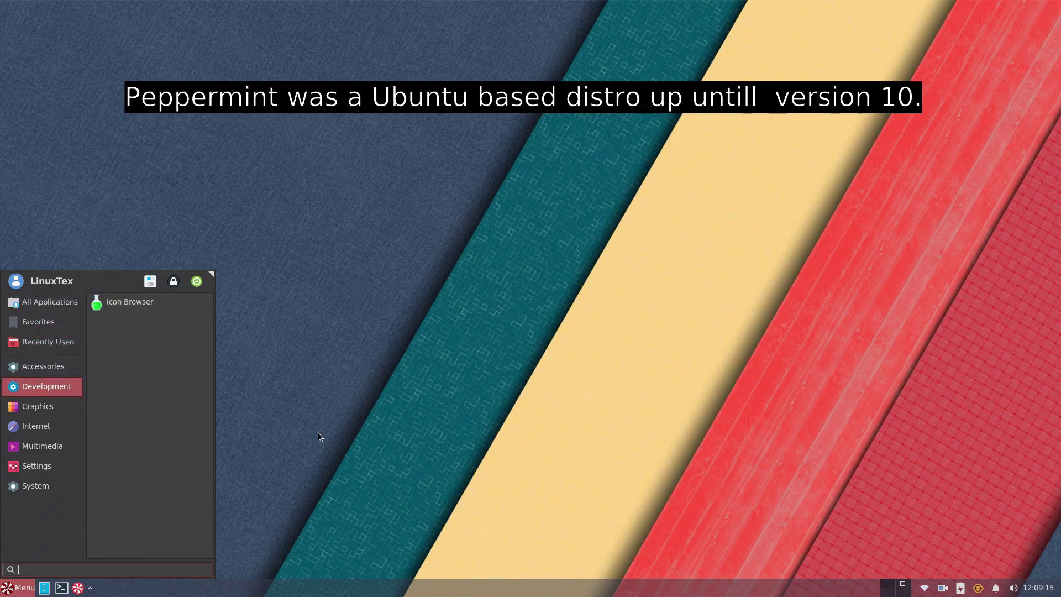
{"action": "left_click", "coordinate": [373, 442]}
{"action": "key", "text": "super"}
{"action": "type", "text": "fire"}
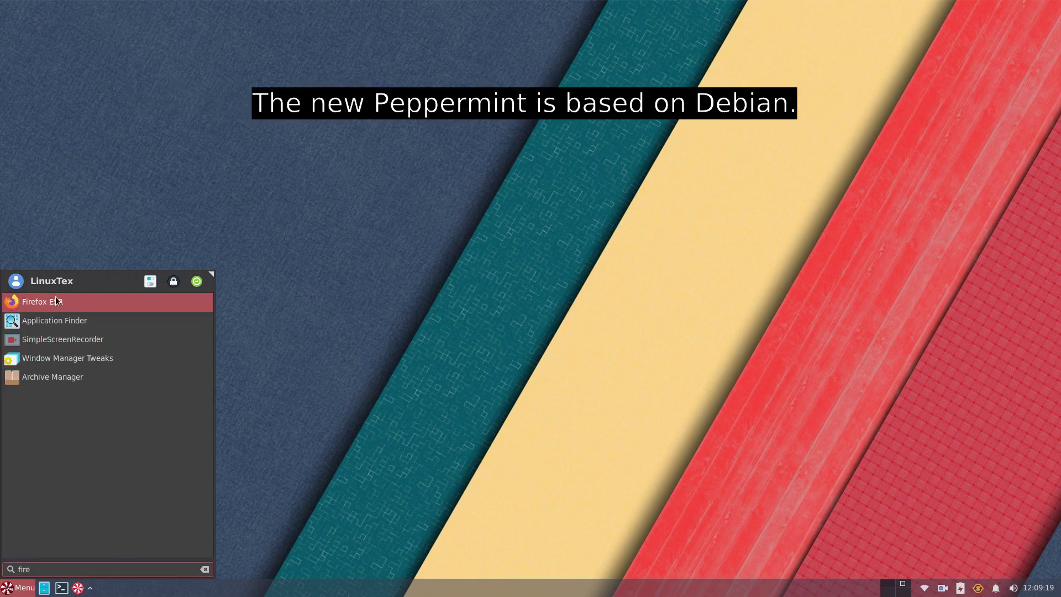
{"action": "left_click", "coordinate": [316, 375]}
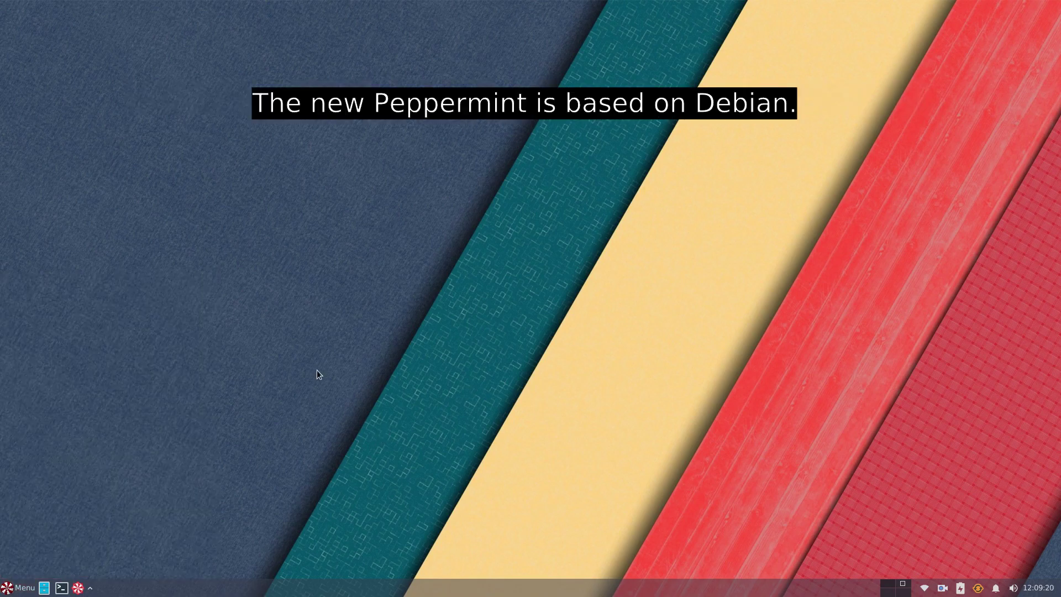
Open Downloads from the home folder in the file manager and move the window right
{"action": "left_click", "coordinate": [48, 589]}
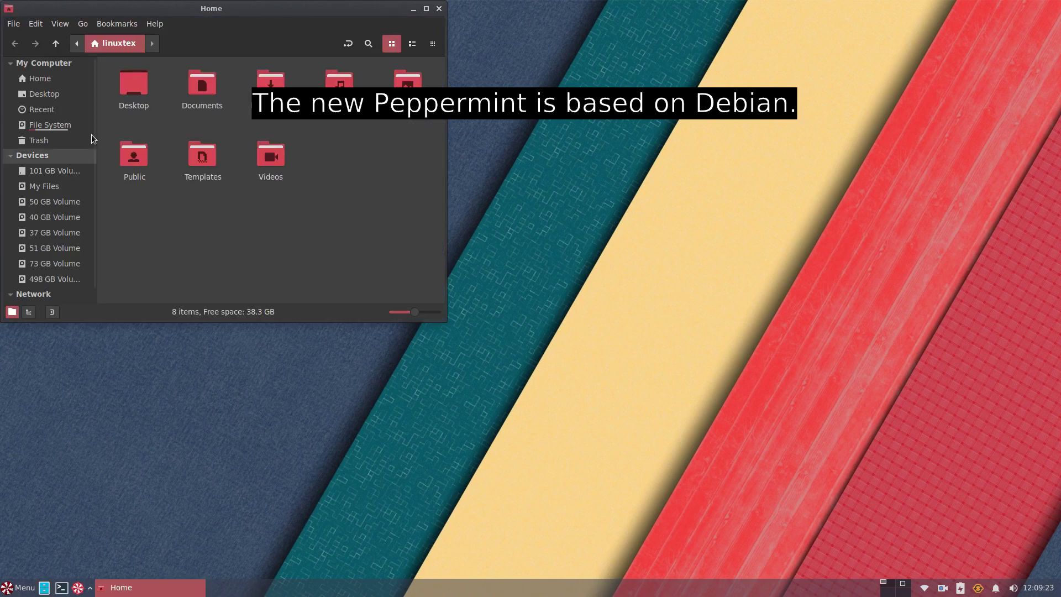
{"action": "left_click", "coordinate": [64, 95]}
{"action": "key", "text": "Down"}
{"action": "left_click", "coordinate": [55, 83]}
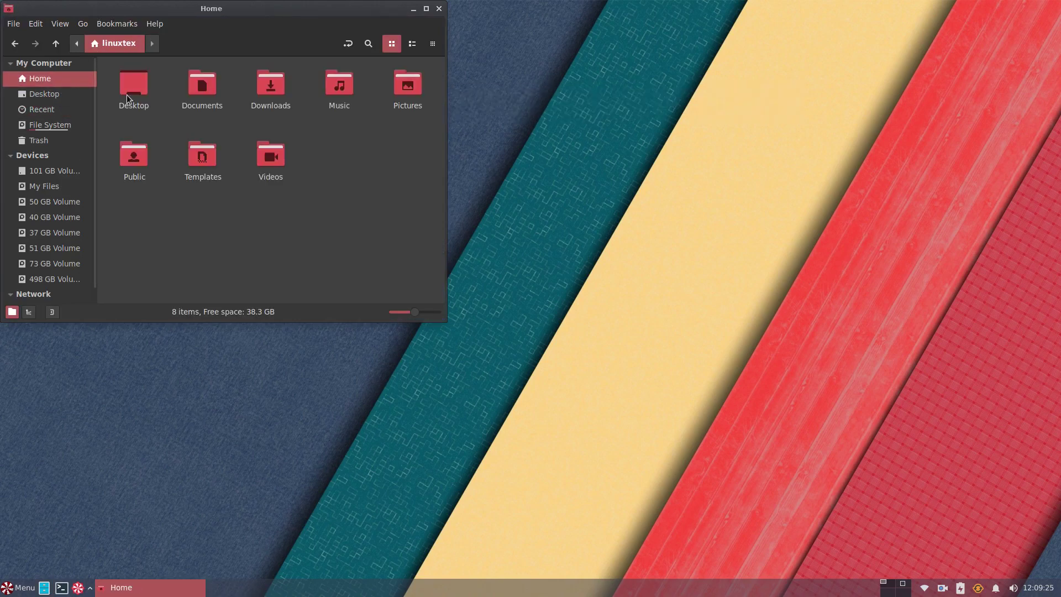
{"action": "double_click", "coordinate": [271, 105]}
{"action": "left_click_drag", "start_coordinate": [285, 15], "coordinate": [862, 89]}
{"action": "key", "text": "super"}
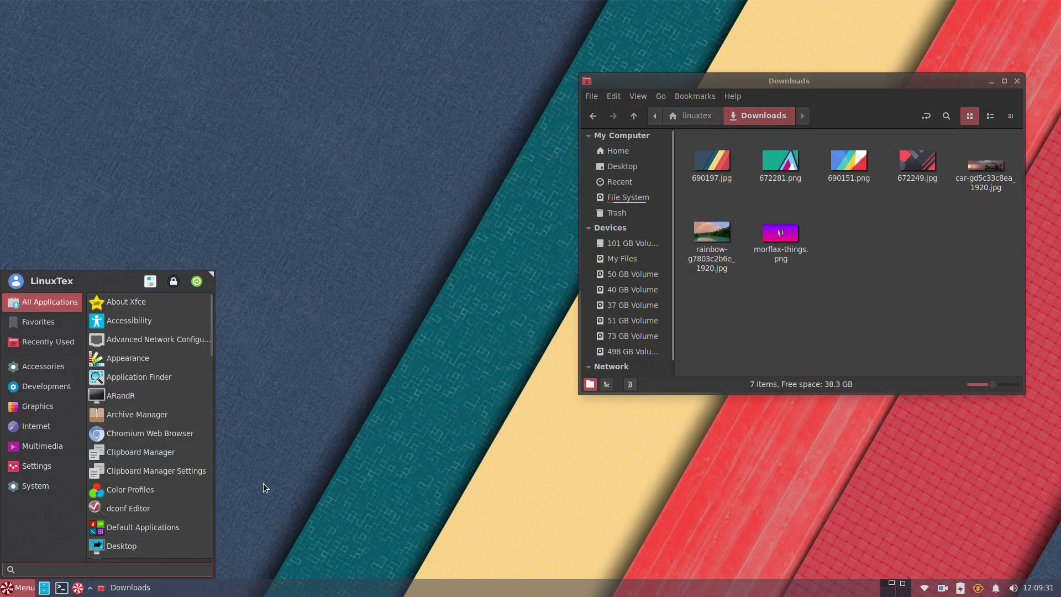
Launch Welcome to Peppermint with a 'wel' search and move it to the left
{"action": "type", "text": "wel"}
{"action": "key", "text": "Return"}
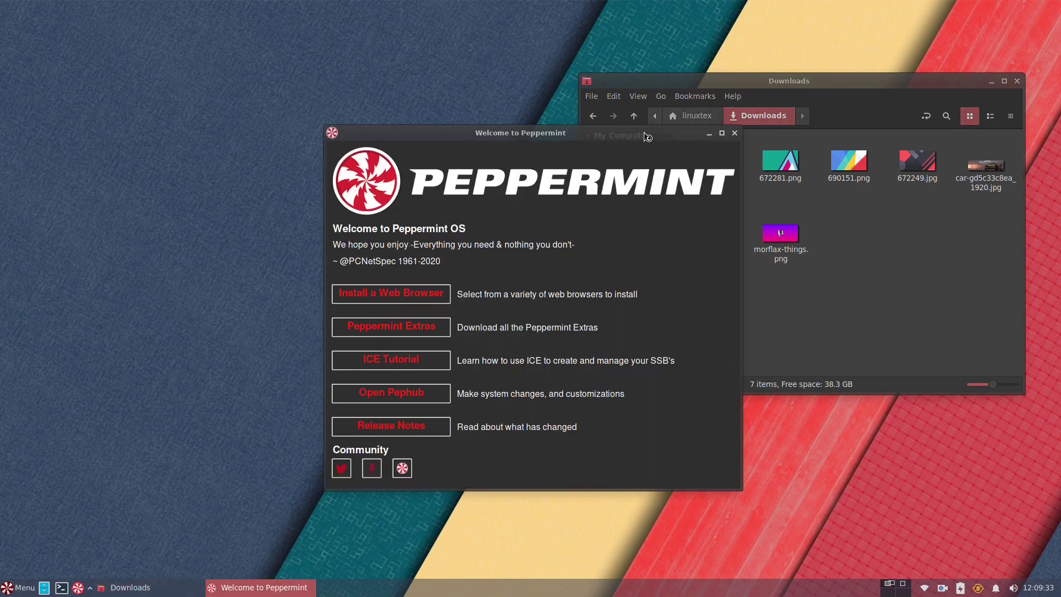
{"action": "left_click_drag", "start_coordinate": [620, 142], "coordinate": [331, 155]}
{"action": "left_click", "coordinate": [537, 407]}
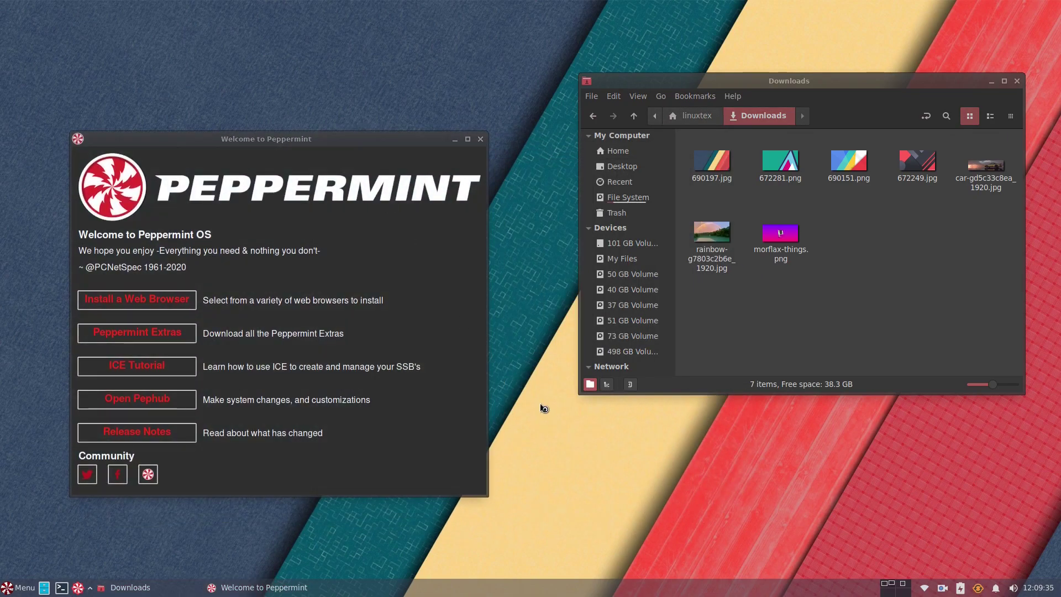
View the web browser package picker after entering the password, then Peppermint Extras, closing each
{"action": "left_click", "coordinate": [159, 306]}
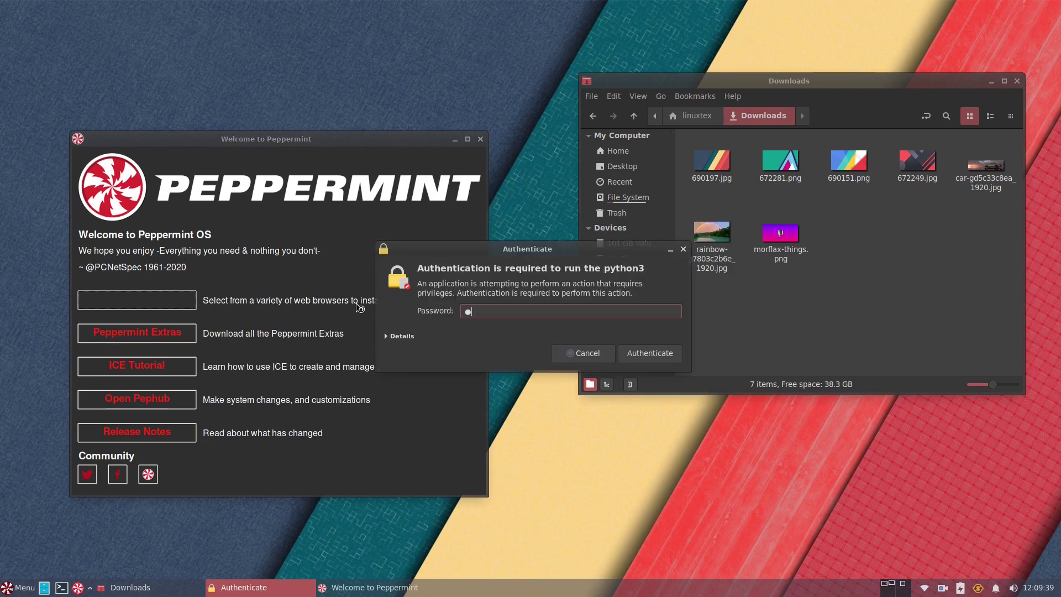
{"action": "key", "text": "Return"}
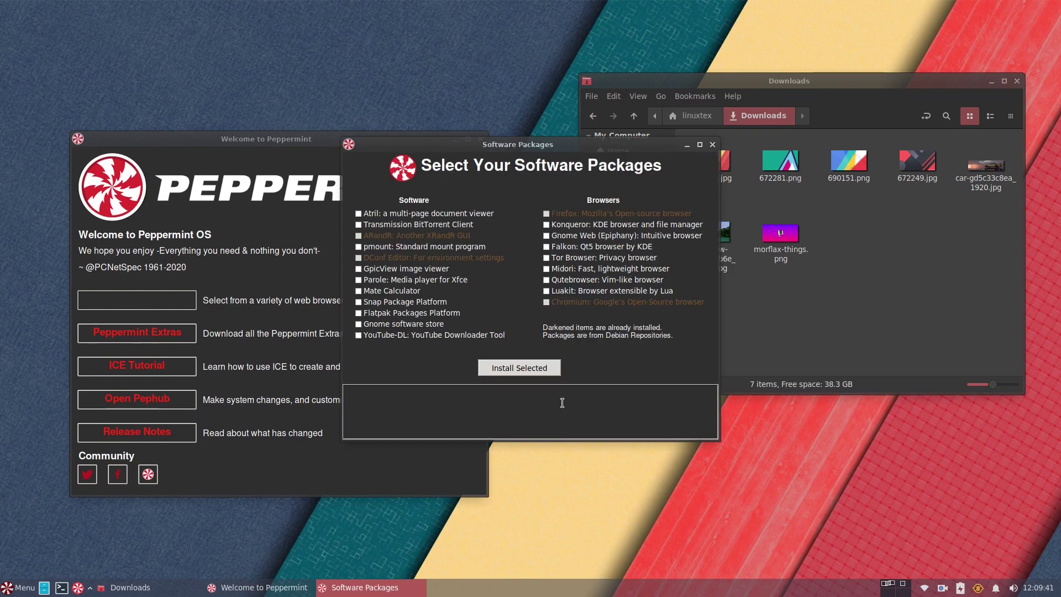
{"action": "left_click", "coordinate": [712, 144]}
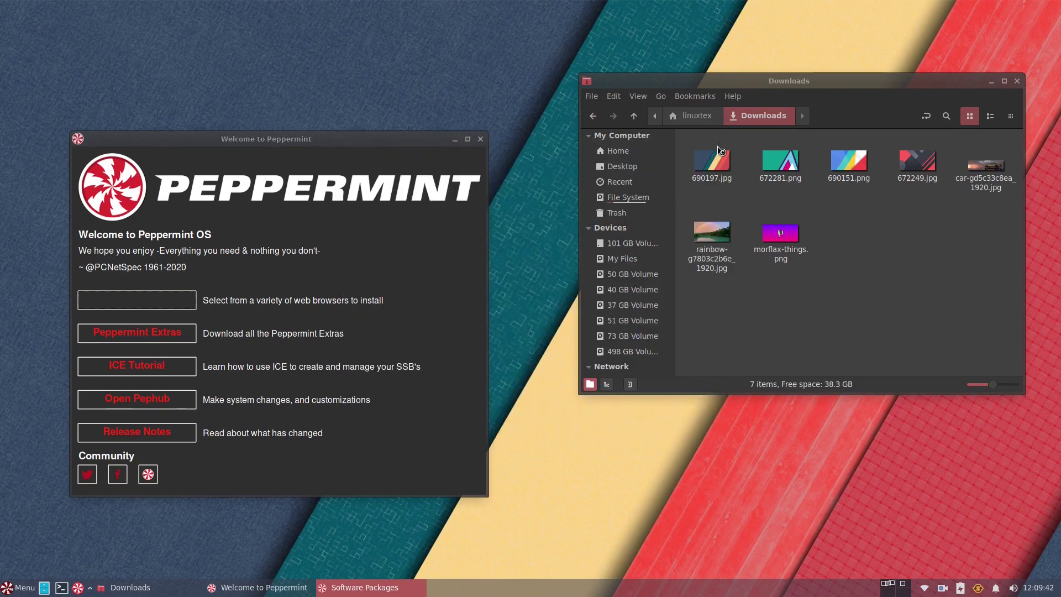
{"action": "left_click", "coordinate": [132, 331]}
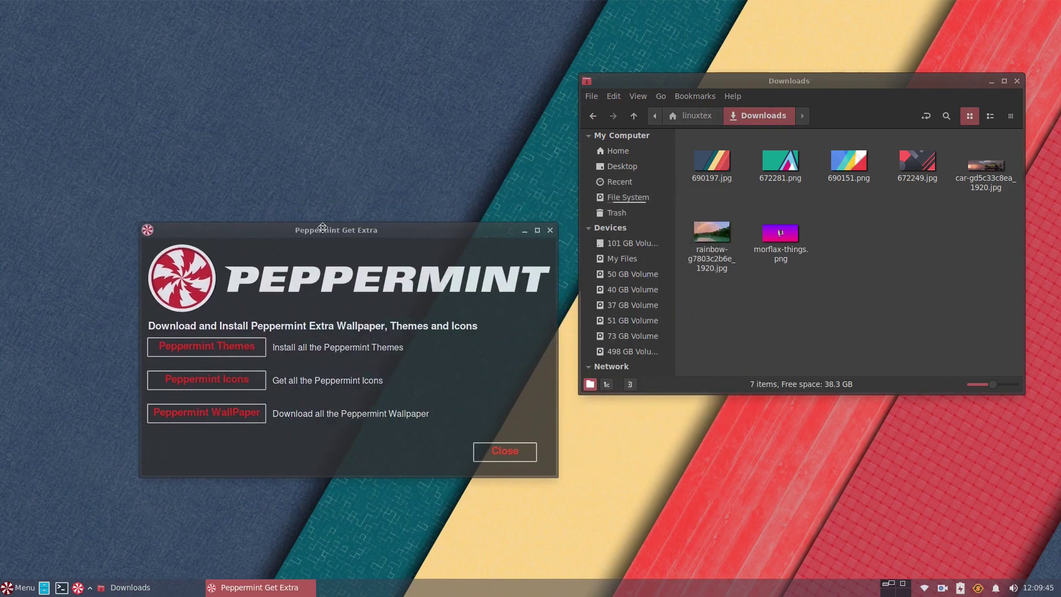
{"action": "left_click", "coordinate": [490, 230]}
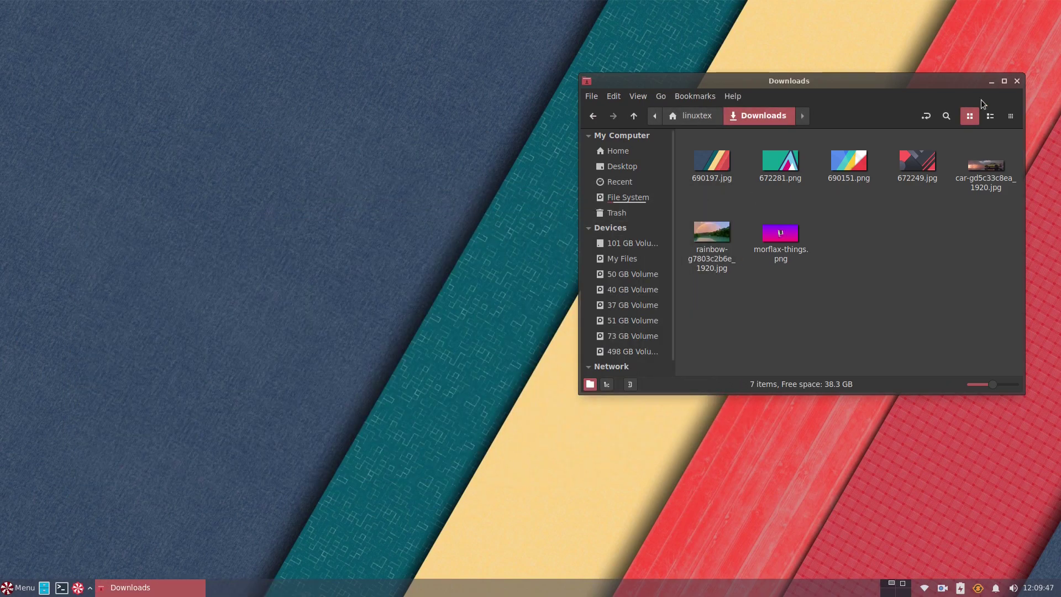
Browse the application menu categories, then close the menu
{"action": "key", "text": "super"}
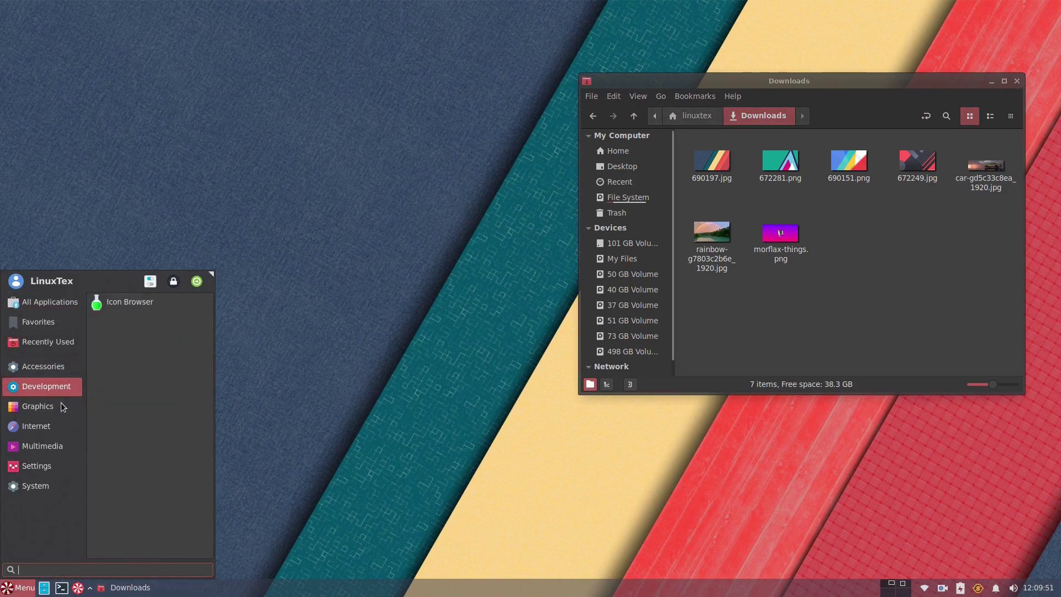
{"action": "mouse_move", "coordinate": [59, 408]}
{"action": "mouse_move", "coordinate": [58, 430]}
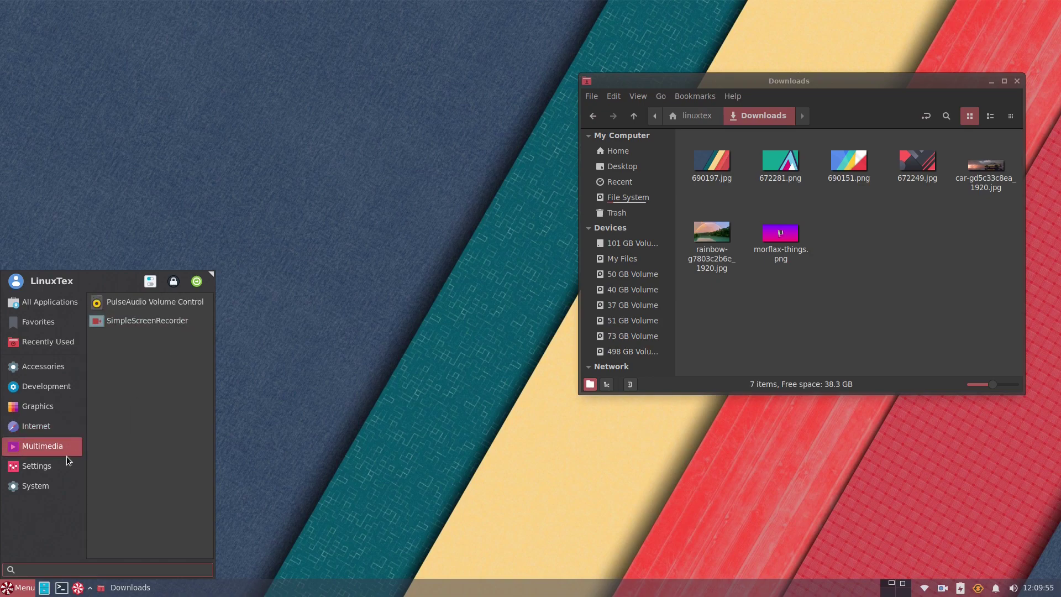
{"action": "mouse_move", "coordinate": [65, 462]}
{"action": "scroll", "coordinate": [134, 438], "scroll_direction": "down", "scroll_amount": 5}
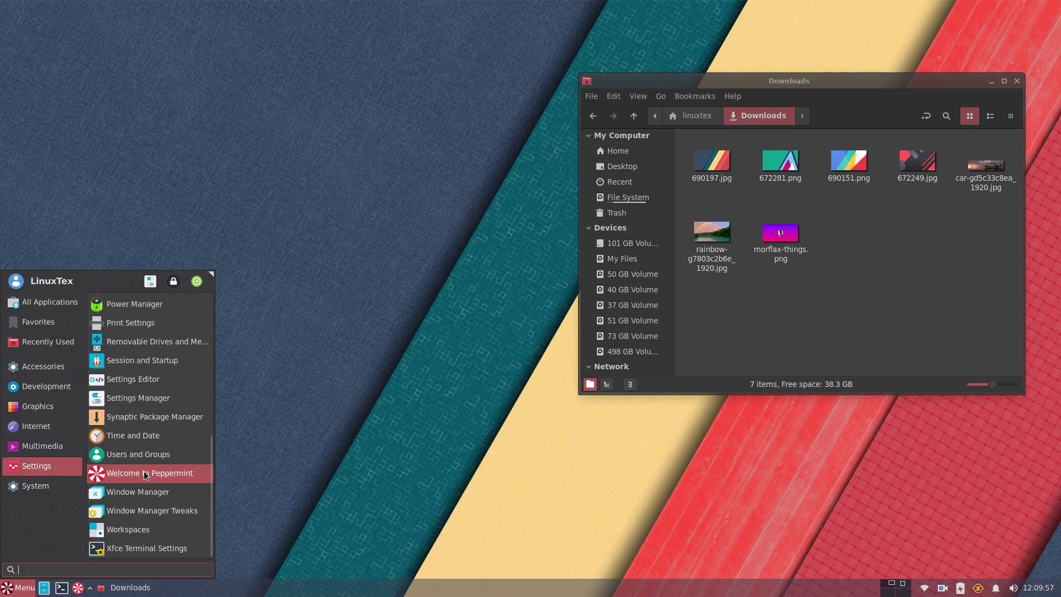
{"action": "left_click", "coordinate": [300, 378]}
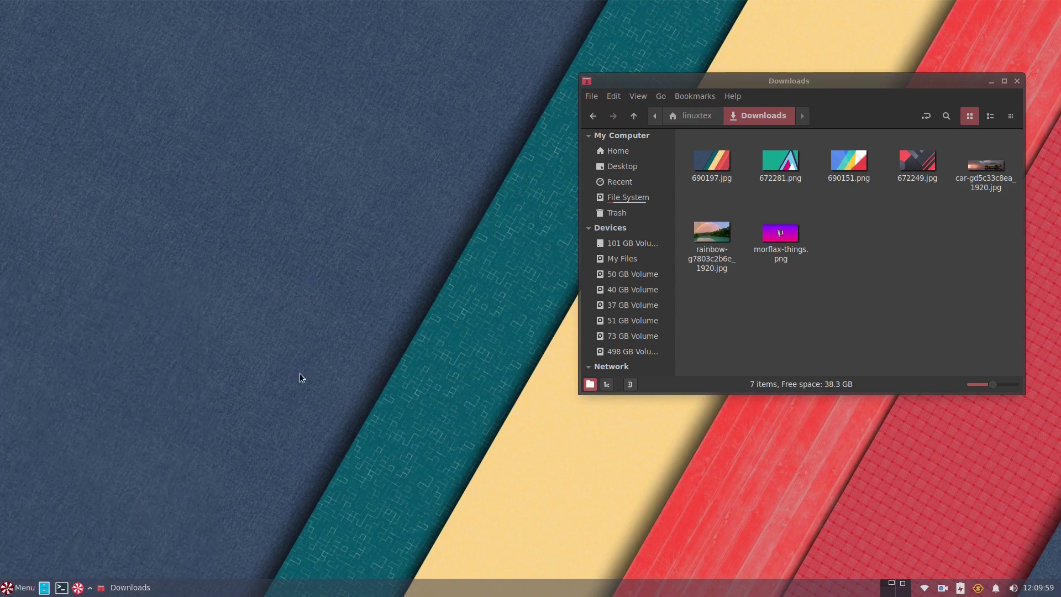
Close Downloads, enlarge Settings Manager, and scroll Appearance's Style list of Adwaita, Arc and Peppermint-10 themes
{"action": "left_click", "coordinate": [1017, 82]}
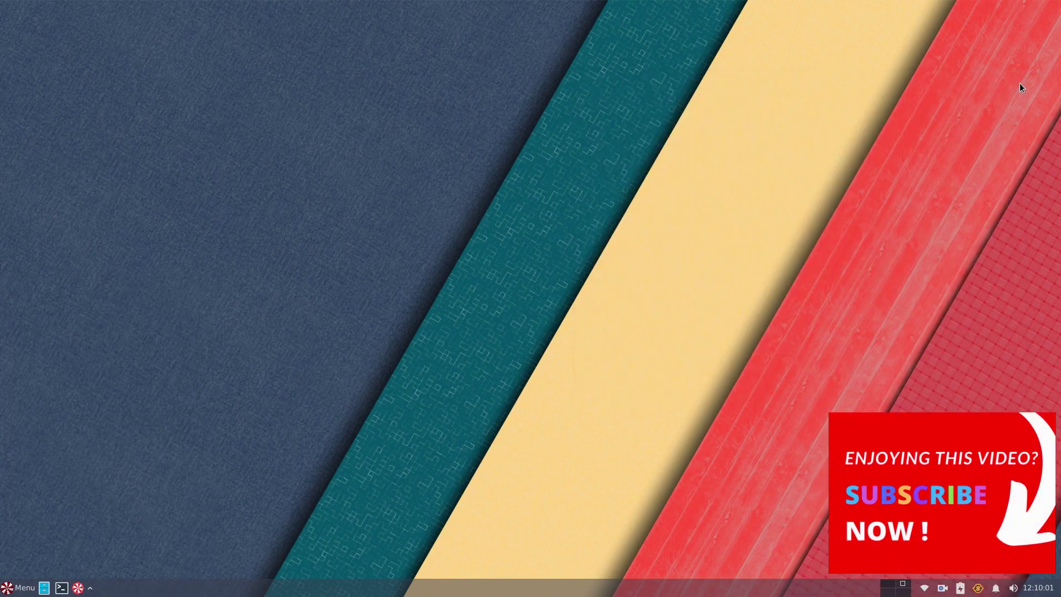
{"action": "key", "text": "super"}
{"action": "key", "text": "super"}
{"action": "scroll", "coordinate": [530, 331], "scroll_direction": "down", "scroll_amount": 1}
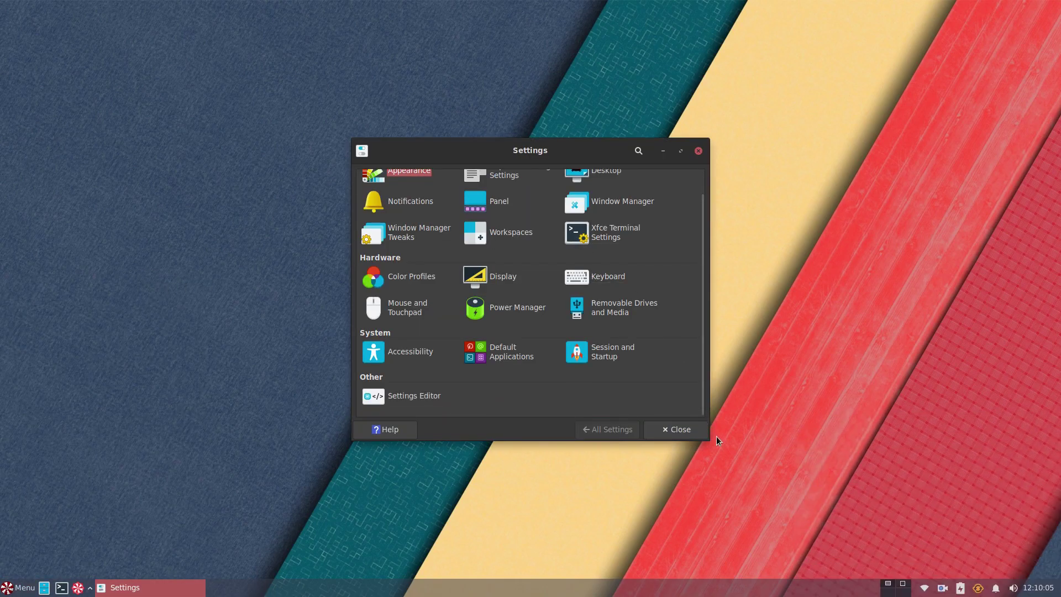
{"action": "left_click_drag", "start_coordinate": [708, 439], "coordinate": [759, 465]}
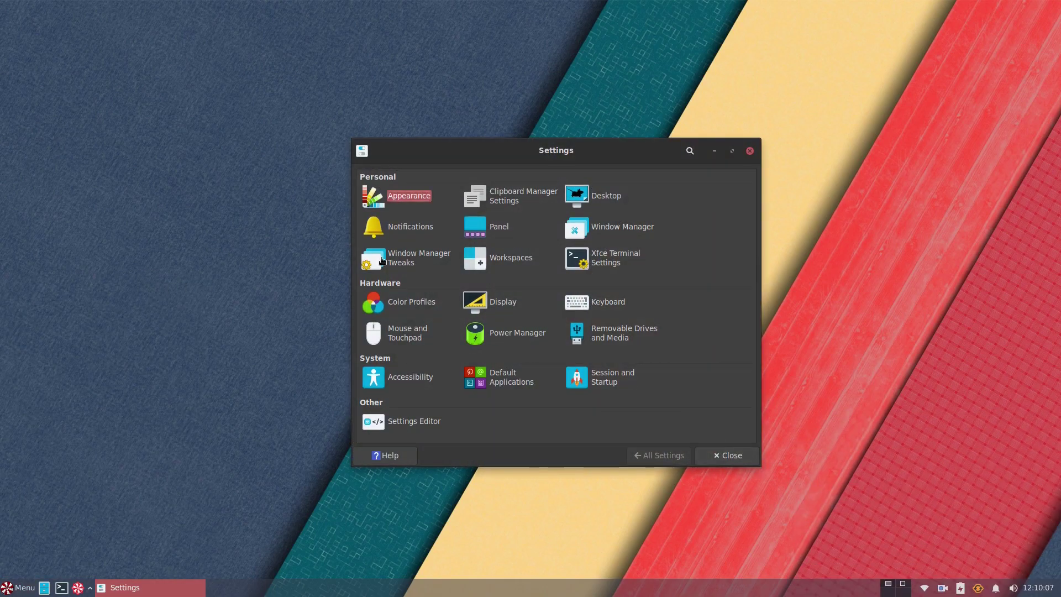
{"action": "left_click", "coordinate": [409, 196]}
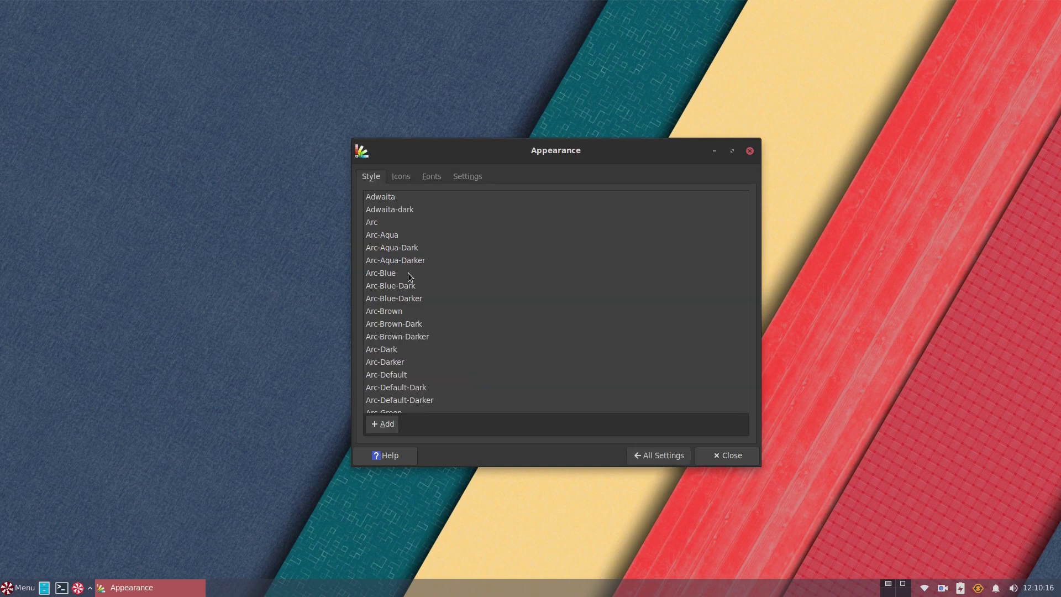
{"action": "scroll", "coordinate": [409, 274], "scroll_direction": "down", "scroll_amount": 15}
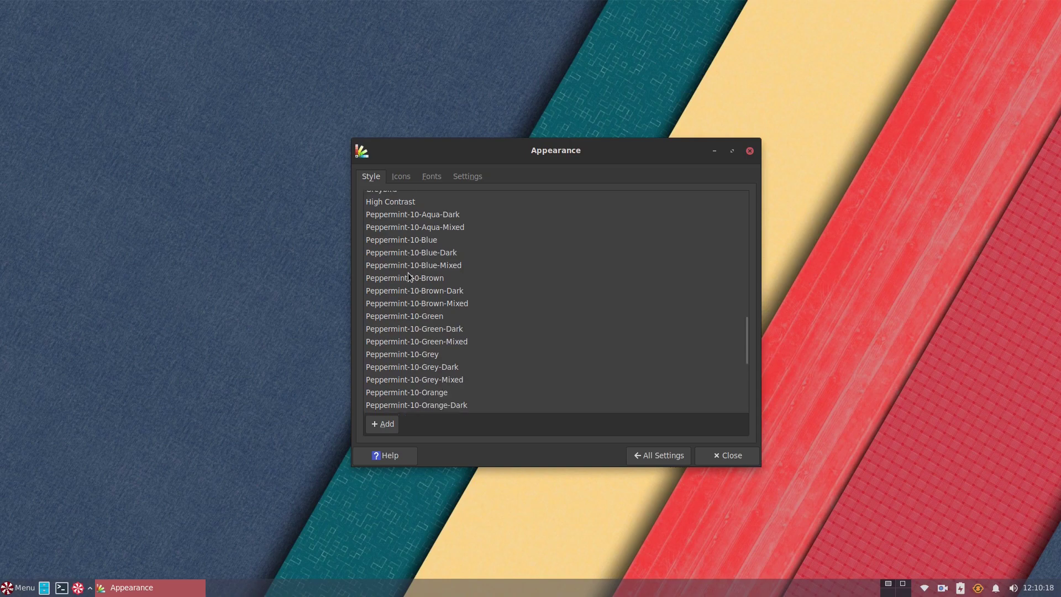
{"action": "scroll", "coordinate": [457, 327], "scroll_direction": "up", "scroll_amount": 10}
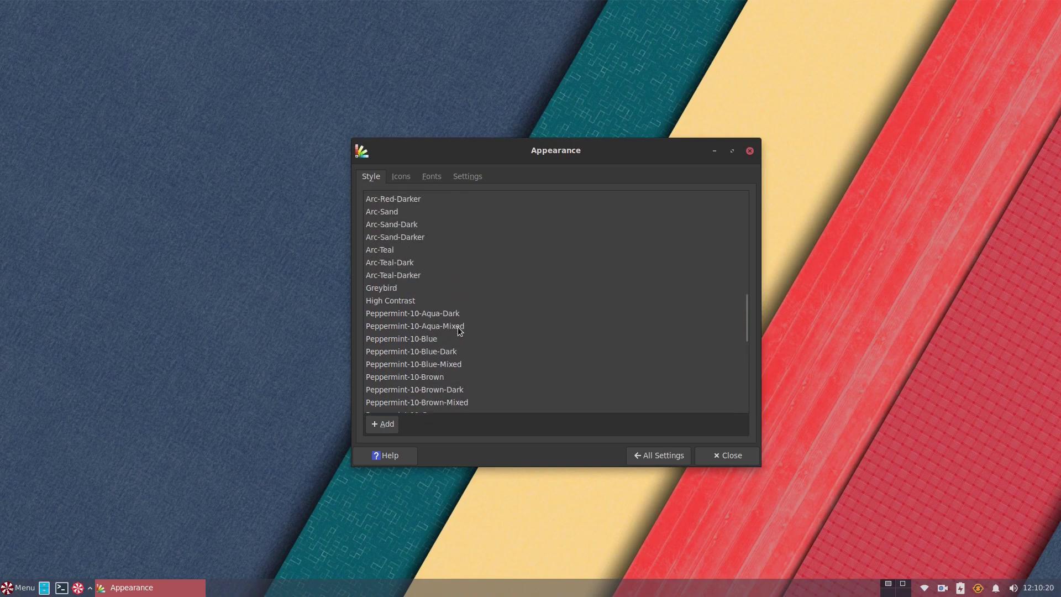
{"action": "scroll", "coordinate": [488, 325], "scroll_direction": "down", "scroll_amount": 4}
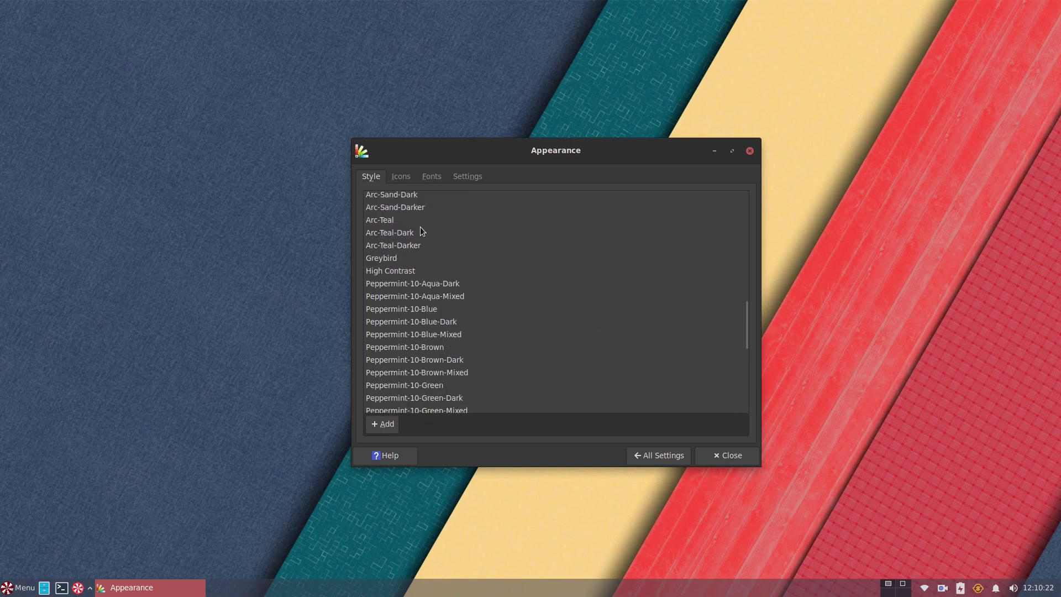
{"action": "scroll", "coordinate": [477, 276], "scroll_direction": "up", "scroll_amount": 12}
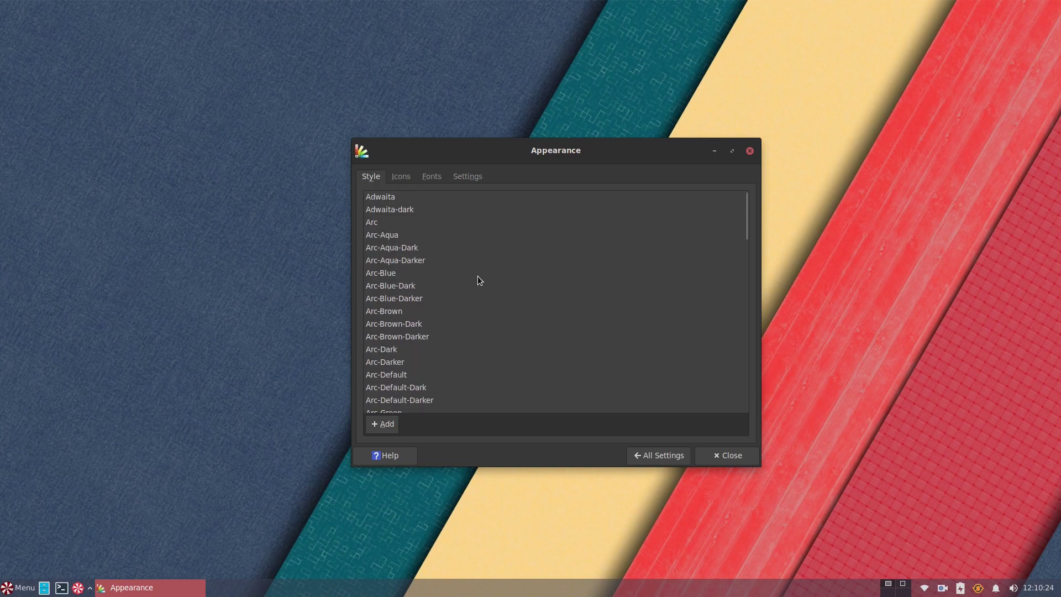
Start installing the extra Peppermint themes from Welcome's Peppermint Extras
{"action": "left_click", "coordinate": [400, 178]}
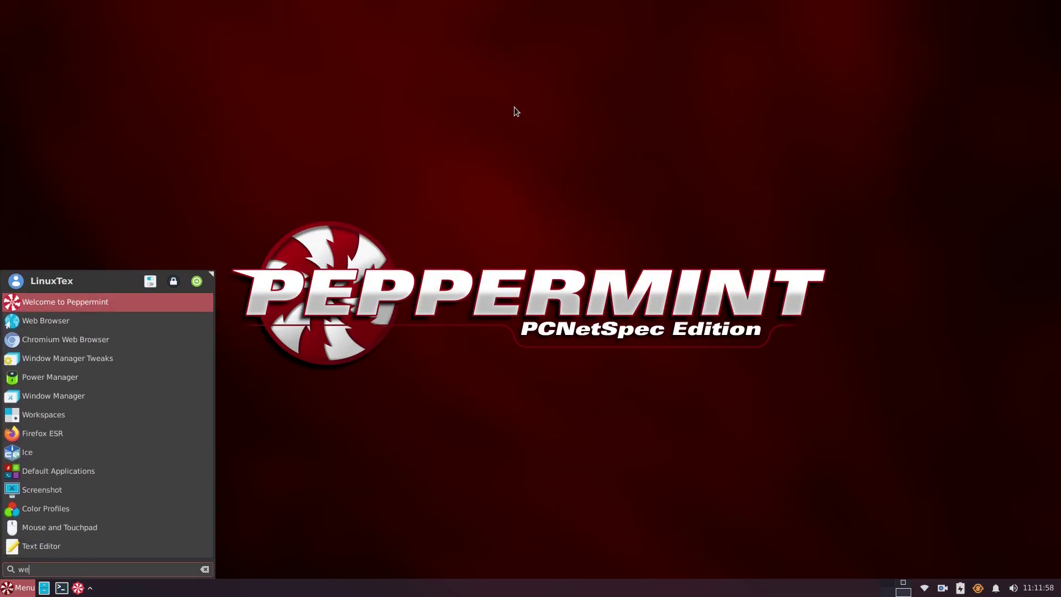
{"action": "type", "text": "lc"}
{"action": "key", "text": "Return"}
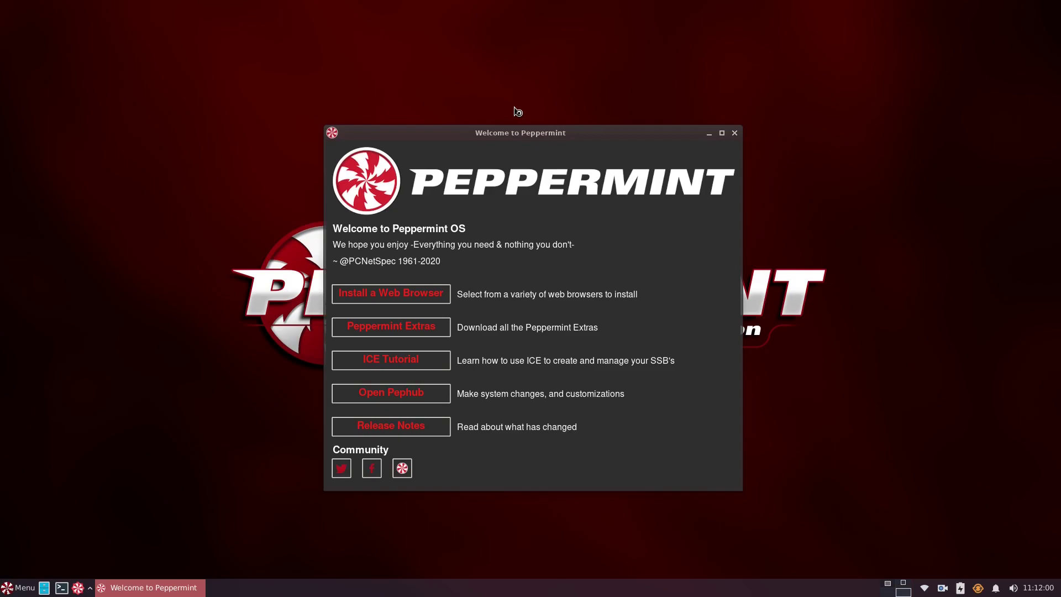
{"action": "left_click", "coordinate": [429, 325]}
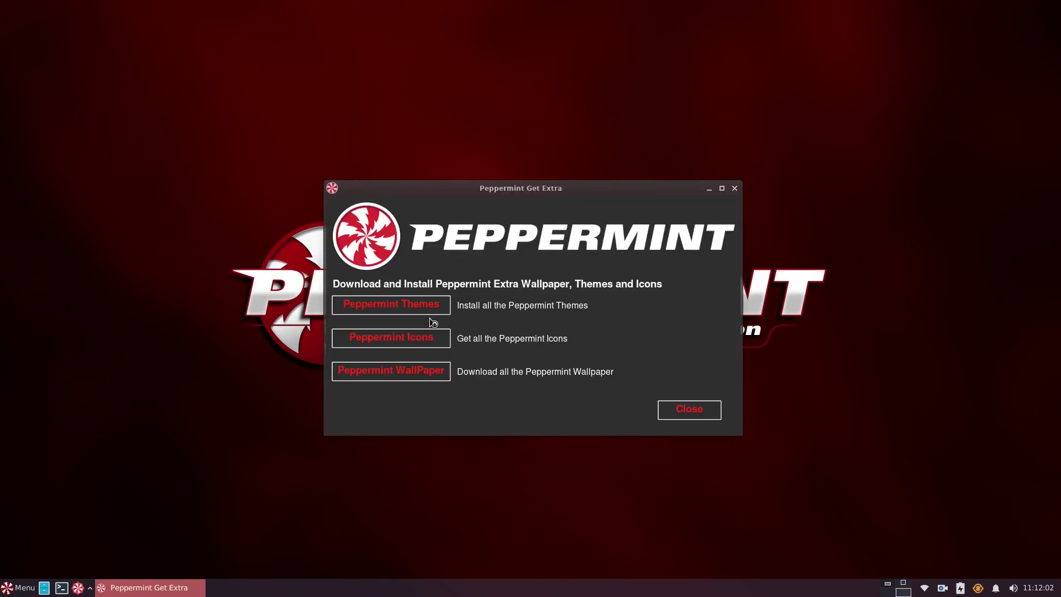
{"action": "left_click", "coordinate": [431, 315]}
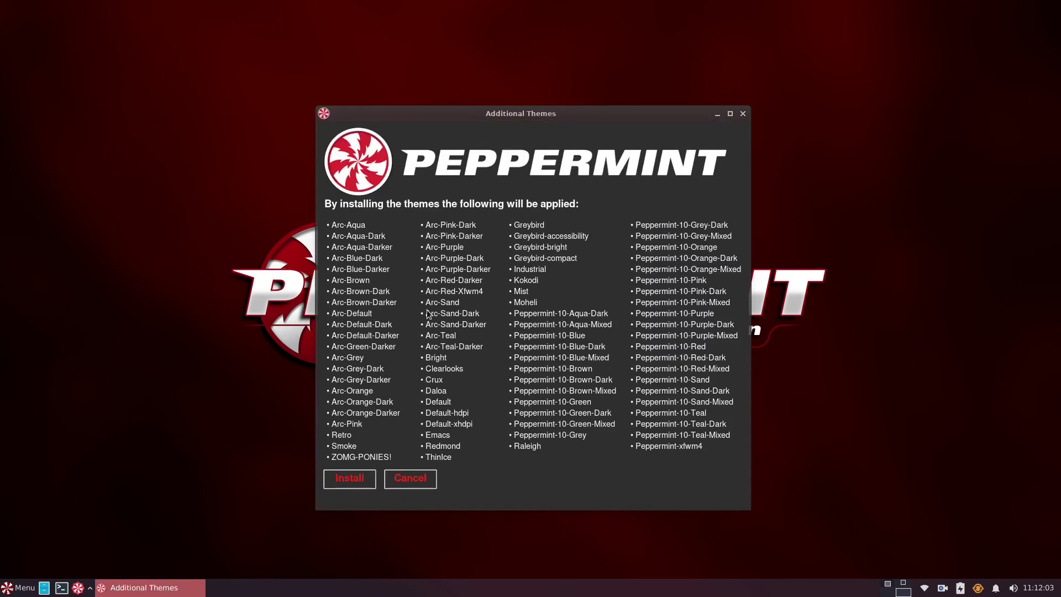
{"action": "left_click", "coordinate": [361, 484]}
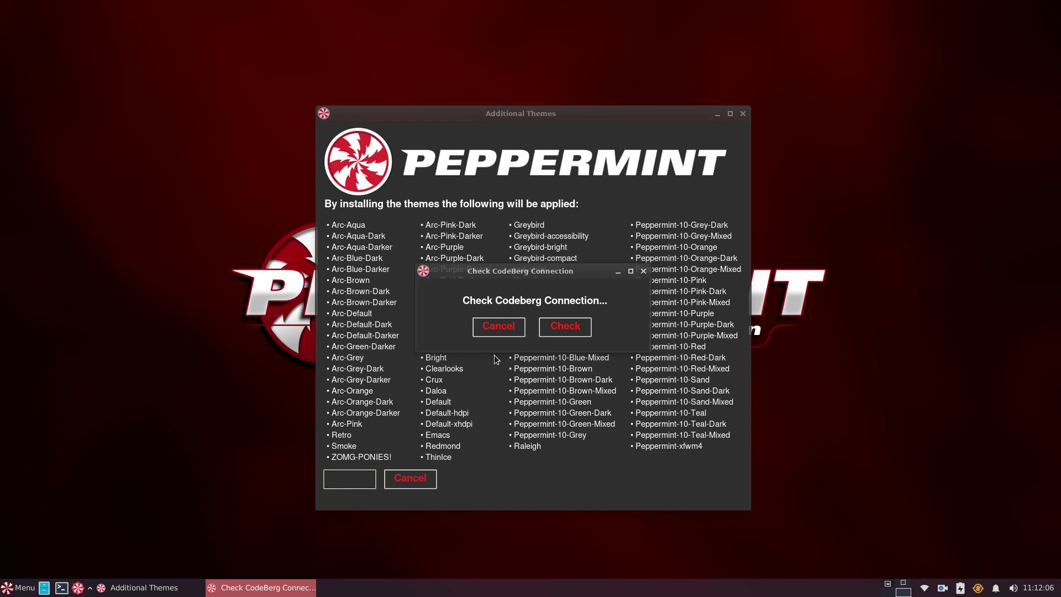
Close Welcome to Peppermint and view the Appearance Style list with the Peppermint-10 themes
{"action": "key", "text": "super"}
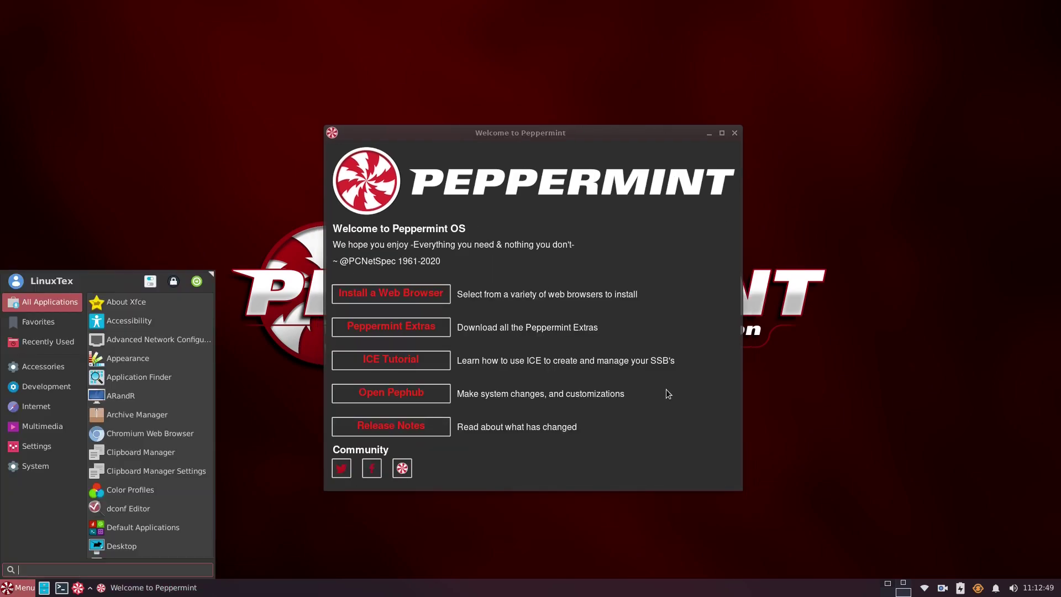
{"action": "key", "text": "Escape"}
{"action": "key", "text": "alt+F4"}
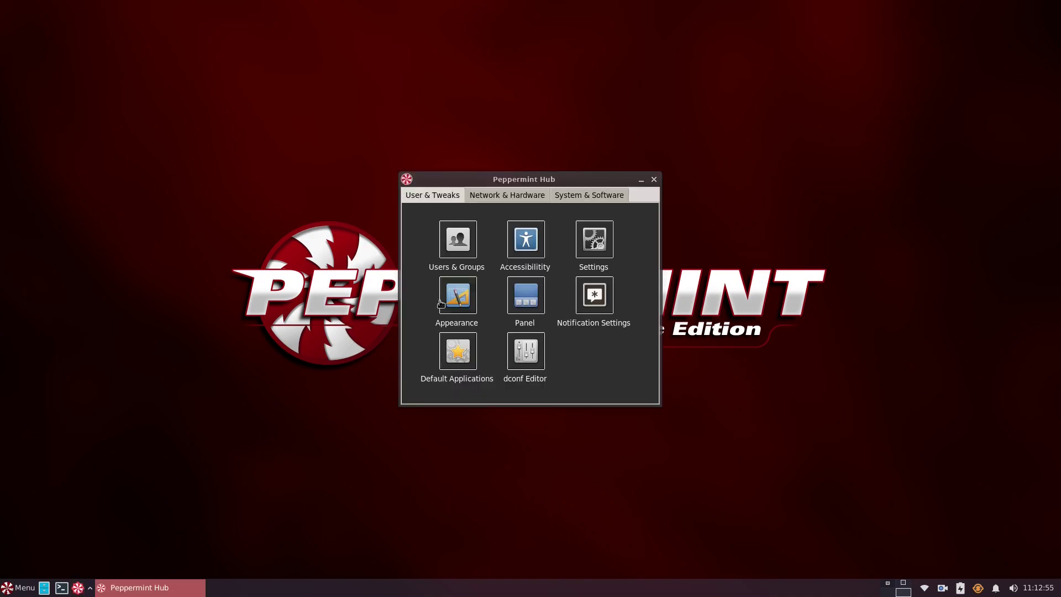
{"action": "left_click", "coordinate": [440, 303]}
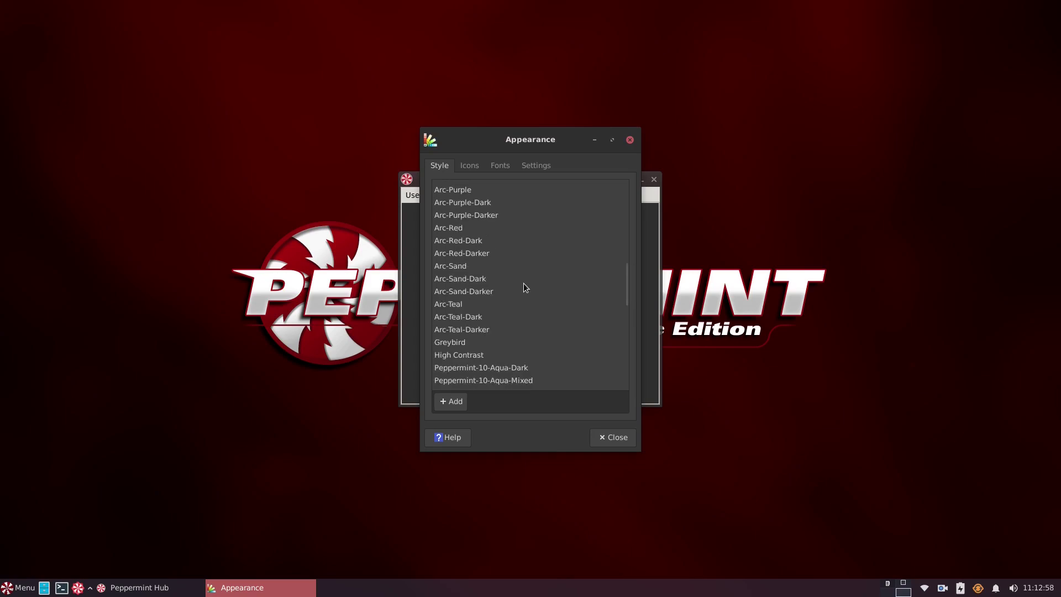
{"action": "scroll", "coordinate": [535, 281], "scroll_direction": "up", "scroll_amount": 10}
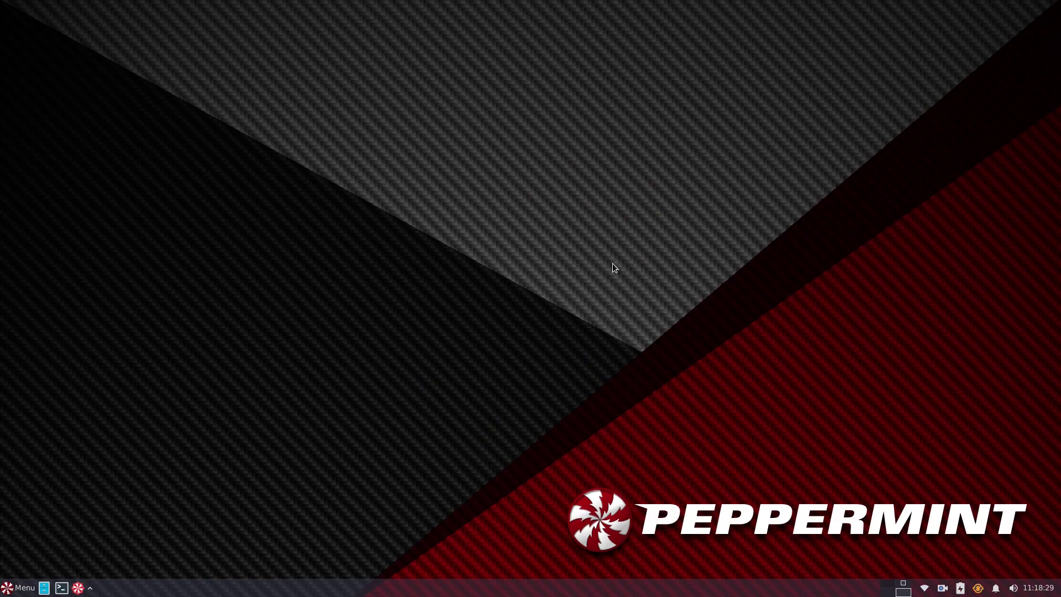
Dismiss the desktop context menu, then browse the Whisker menu's Settings category and All Applications
{"action": "right_click", "coordinate": [578, 187]}
{"action": "left_click", "coordinate": [369, 293]}
{"action": "key", "text": "super"}
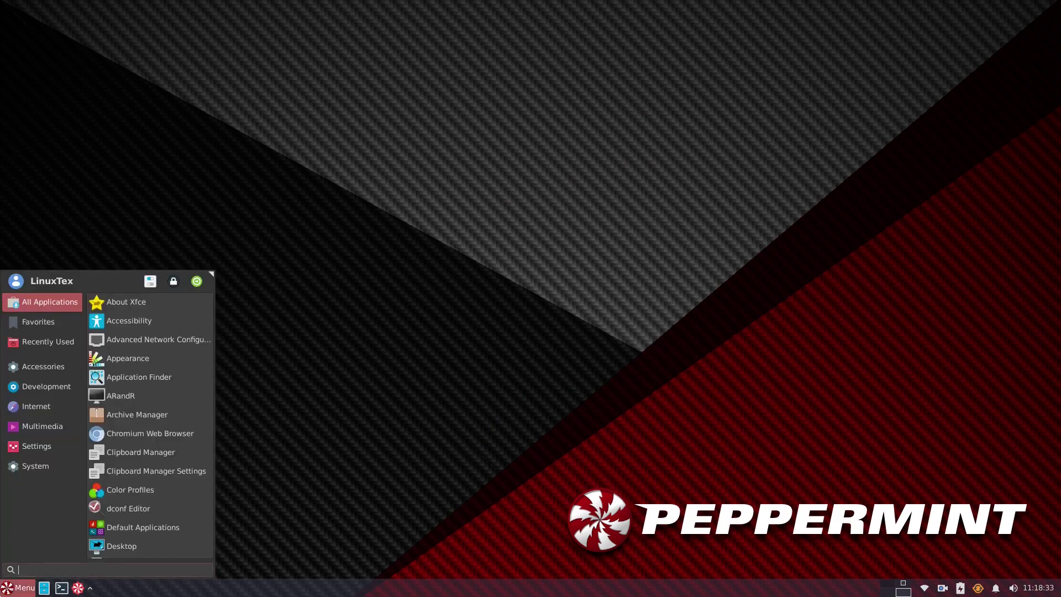
{"action": "left_click", "coordinate": [38, 455]}
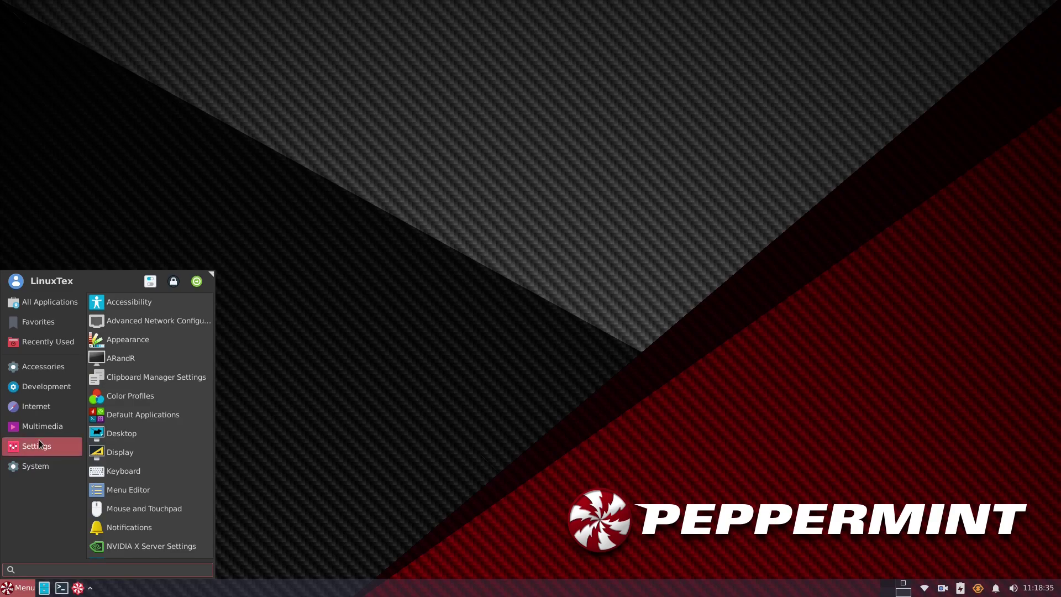
{"action": "mouse_move", "coordinate": [43, 410]}
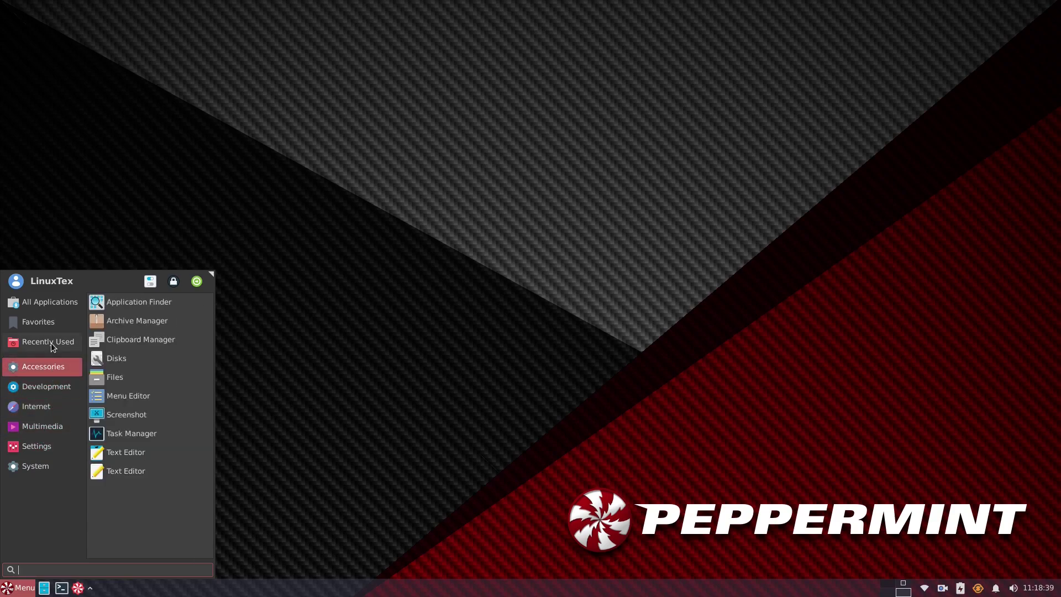
Launch Firefox ESR from a 'fie' search and minimize it, then open Home and a terminal
{"action": "mouse_move", "coordinate": [52, 300]}
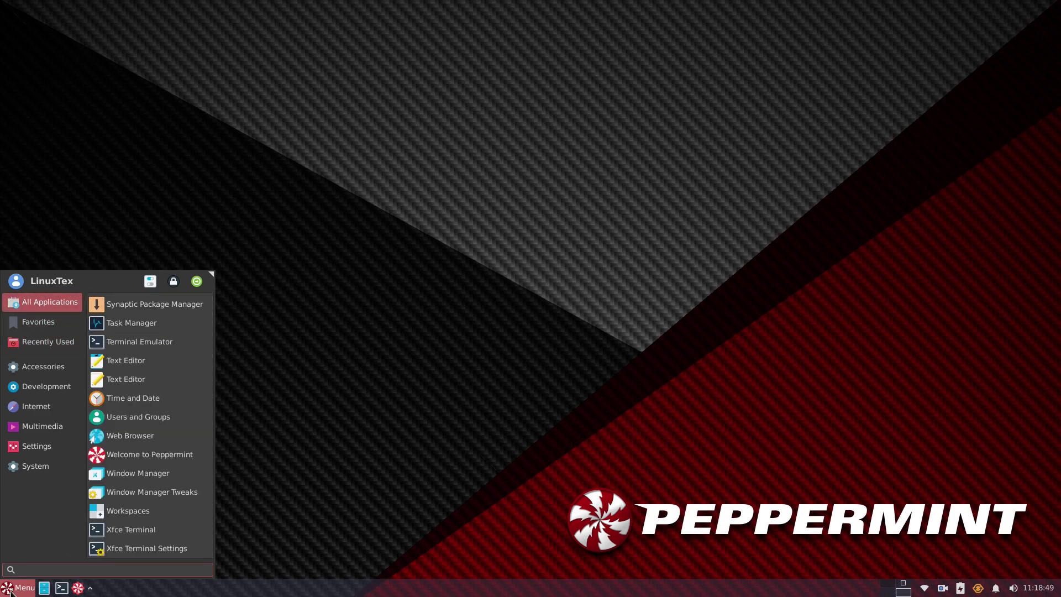
{"action": "type", "text": "fie"}
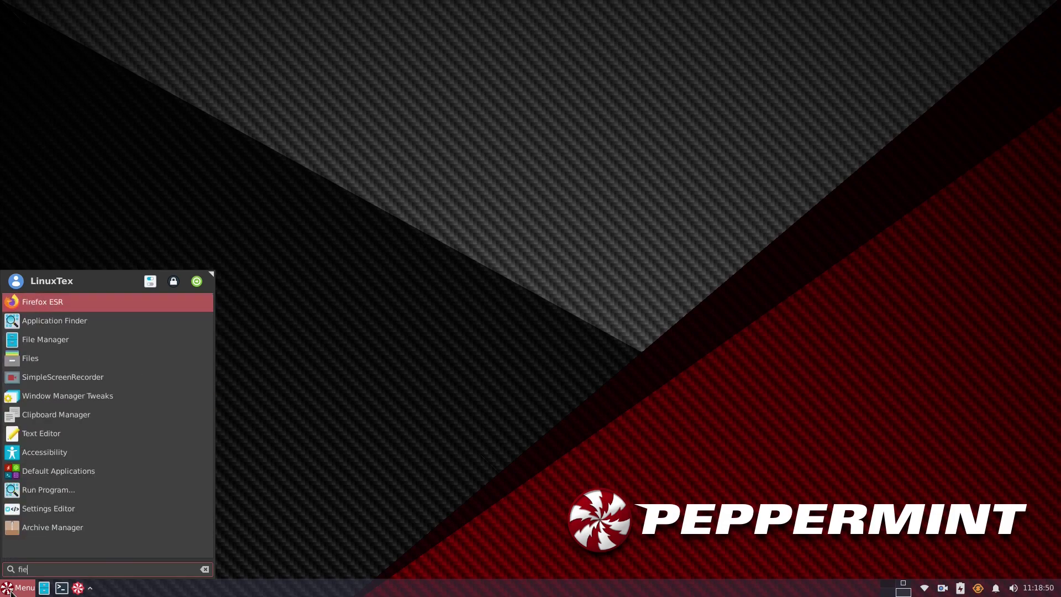
{"action": "key", "text": "Return"}
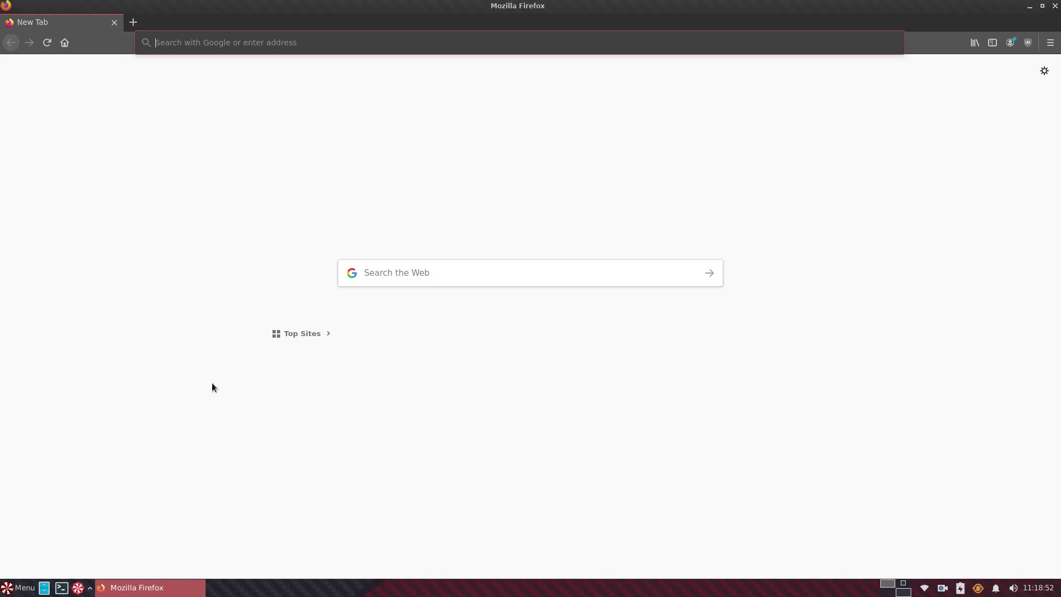
{"action": "left_click", "coordinate": [1028, 6]}
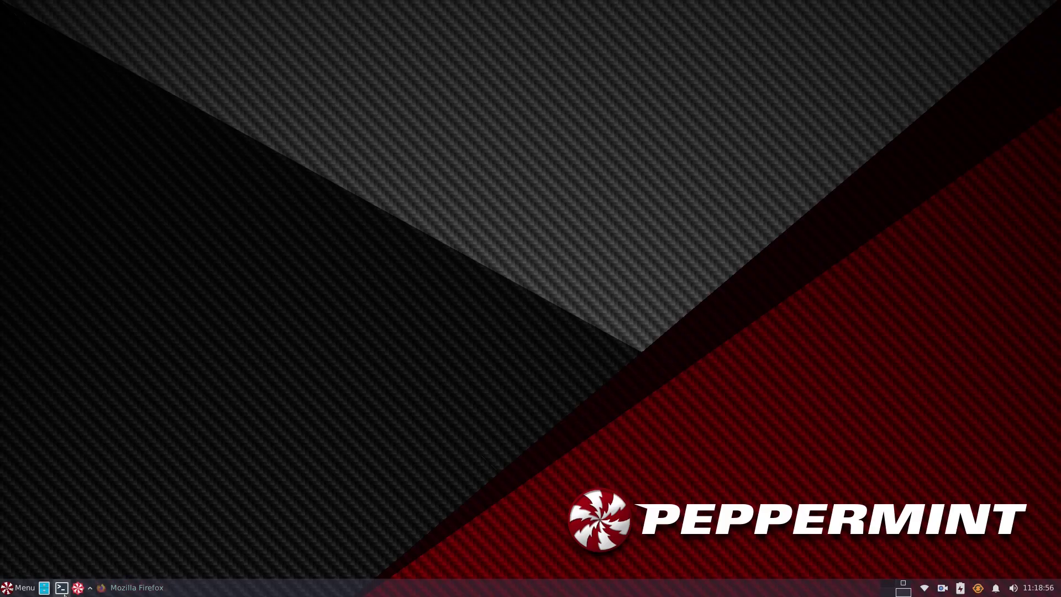
{"action": "left_click", "coordinate": [48, 589]}
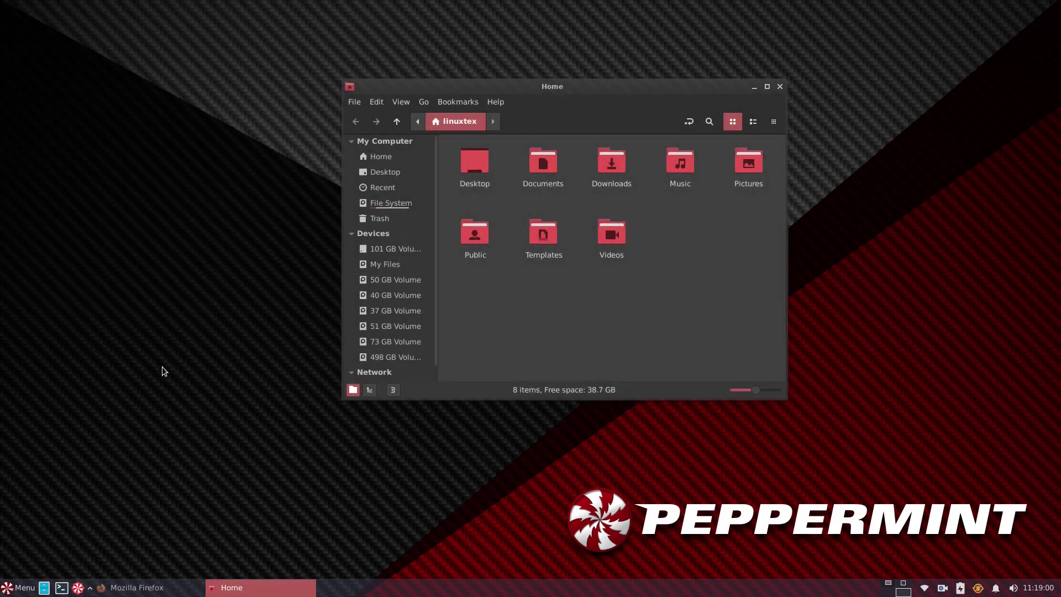
{"action": "key", "text": "ctrl+alt+t"}
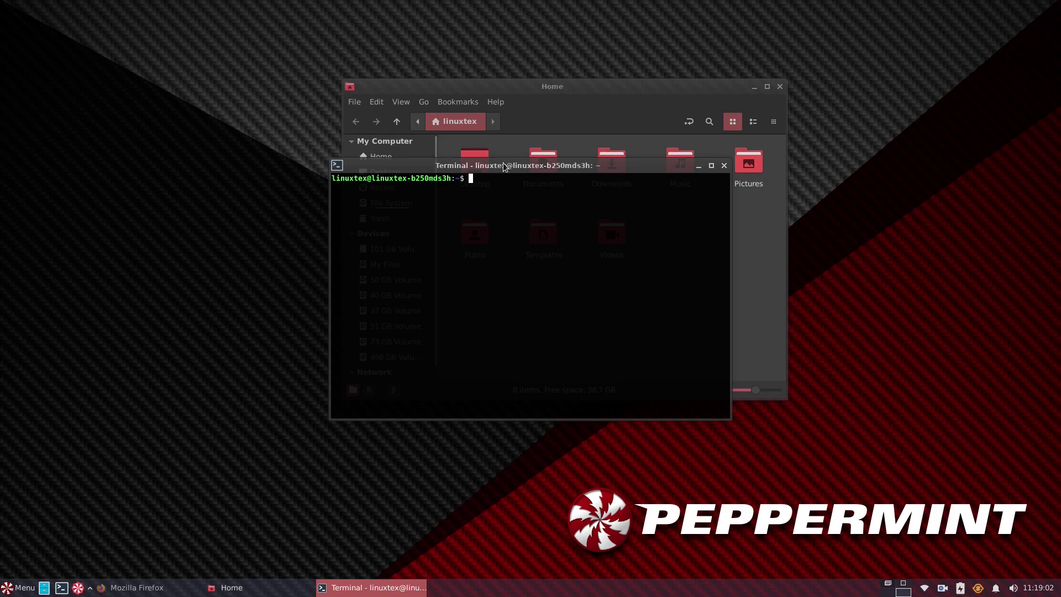
{"action": "left_click_drag", "start_coordinate": [532, 89], "coordinate": [711, 58]}
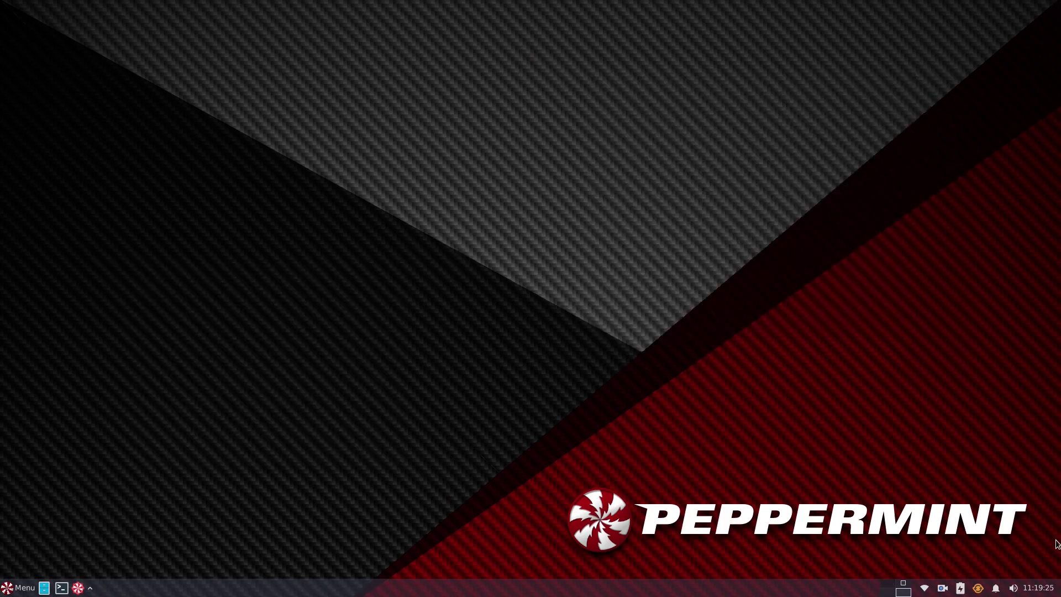
Open and close each tray popup: March 2022 calendar, volume, notifications, power and network
{"action": "left_click", "coordinate": [1038, 588]}
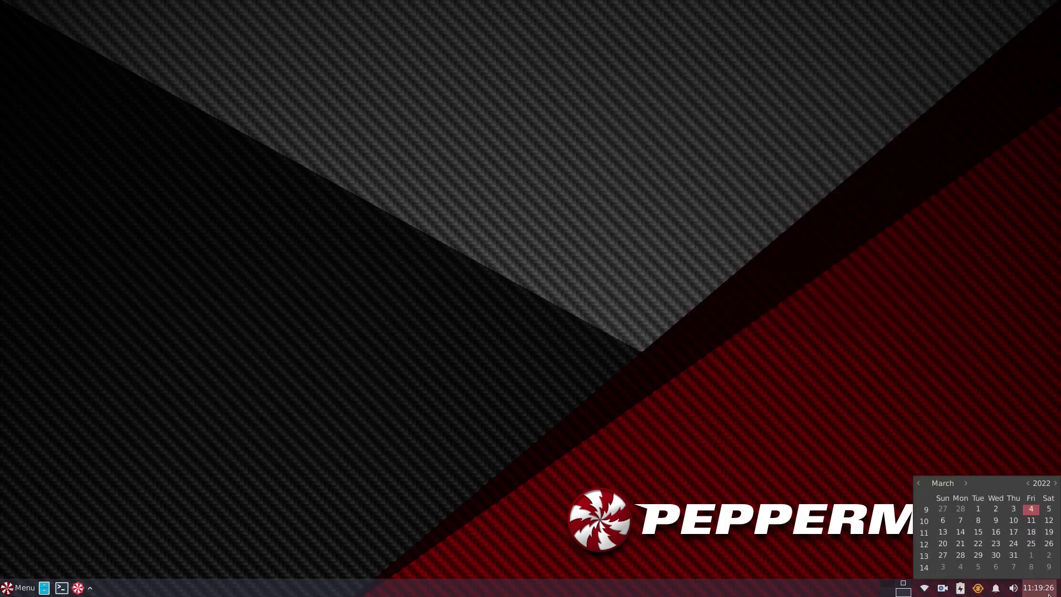
{"action": "left_click", "coordinate": [1013, 593]}
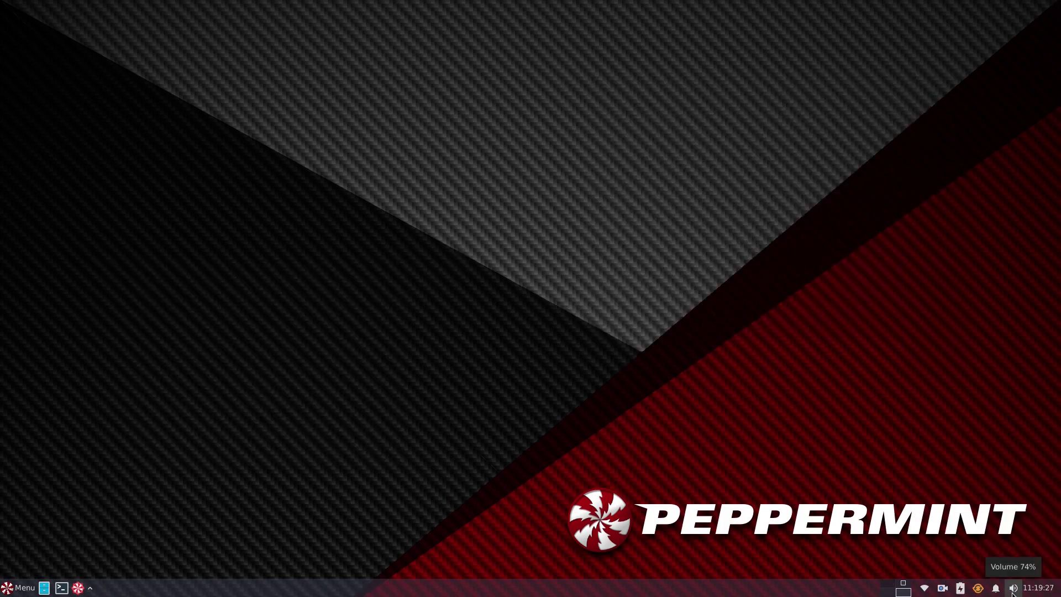
{"action": "left_click", "coordinate": [1012, 593]}
{"action": "left_click", "coordinate": [1013, 593]}
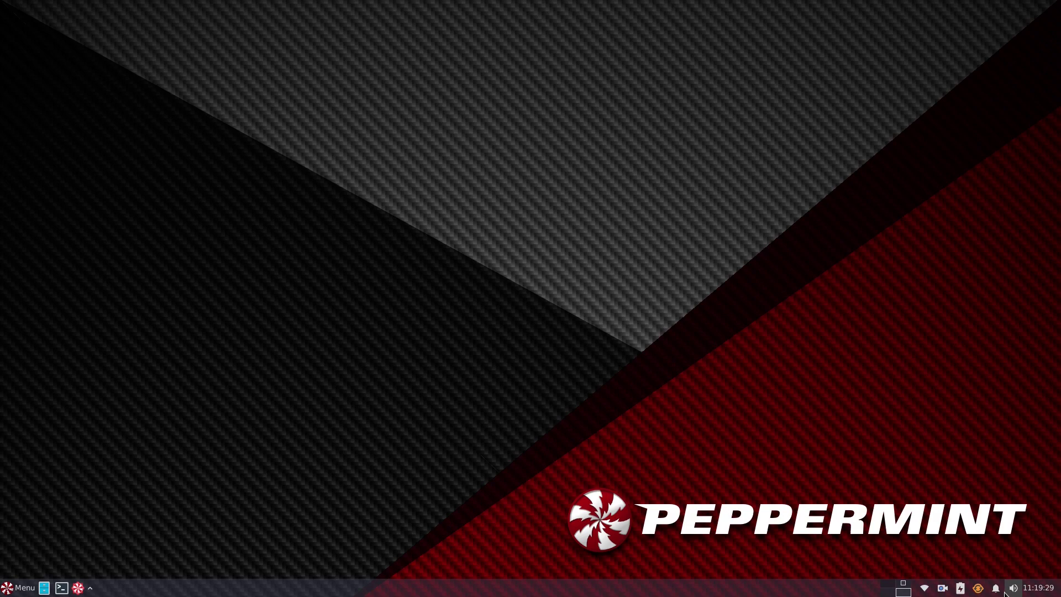
{"action": "left_click", "coordinate": [1000, 593]}
{"action": "left_click", "coordinate": [1000, 593]}
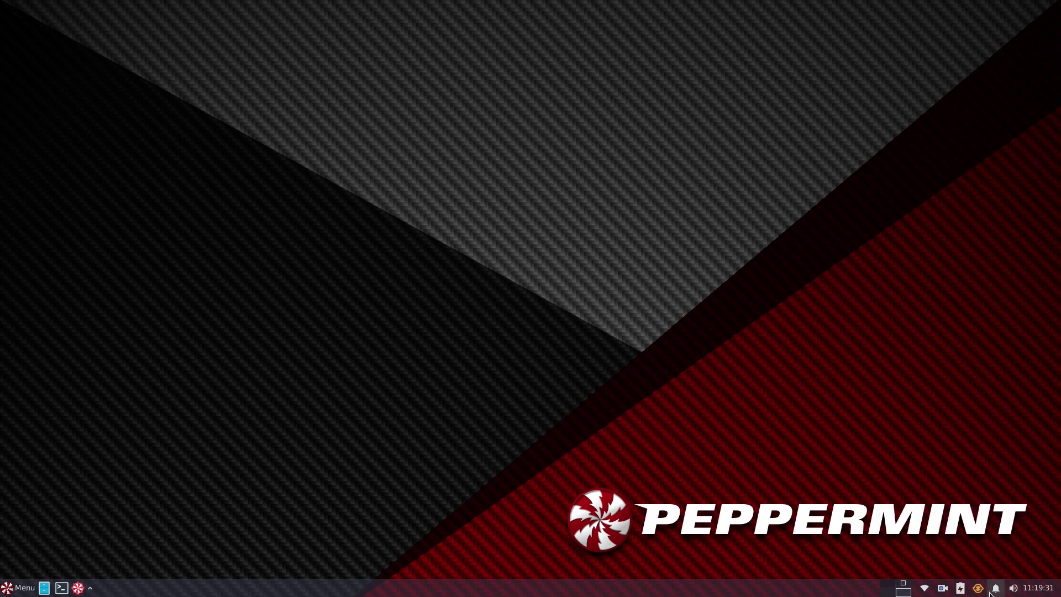
{"action": "left_click", "coordinate": [958, 592]}
{"action": "left_click", "coordinate": [958, 593]}
{"action": "left_click", "coordinate": [927, 591]}
{"action": "left_click", "coordinate": [927, 592]}
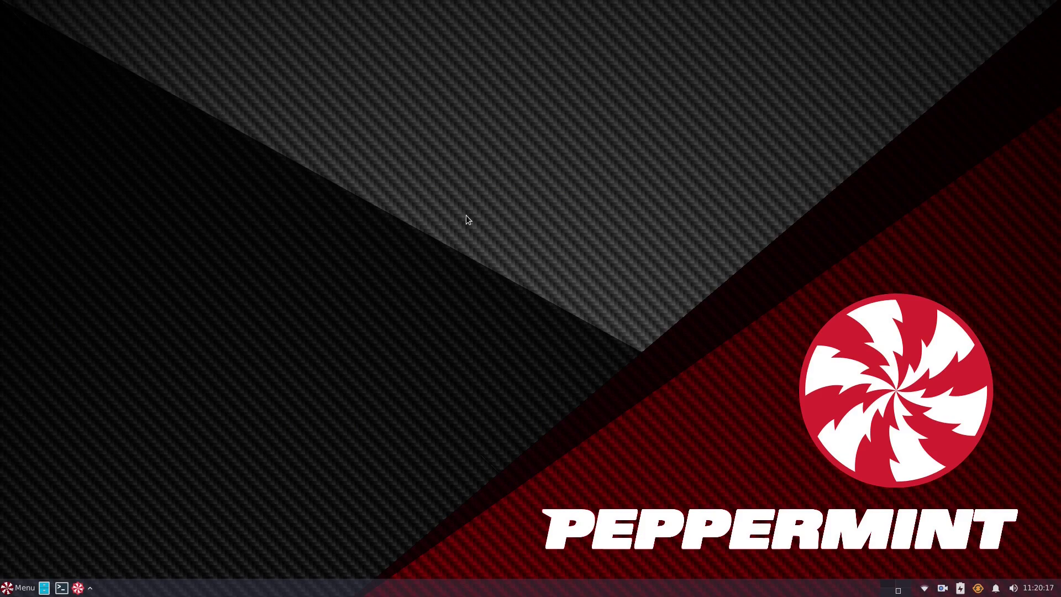
Open the file manager, maximize and restore it, browse Desktop, Recent and Home, then close it
{"action": "right_click", "coordinate": [466, 219]}
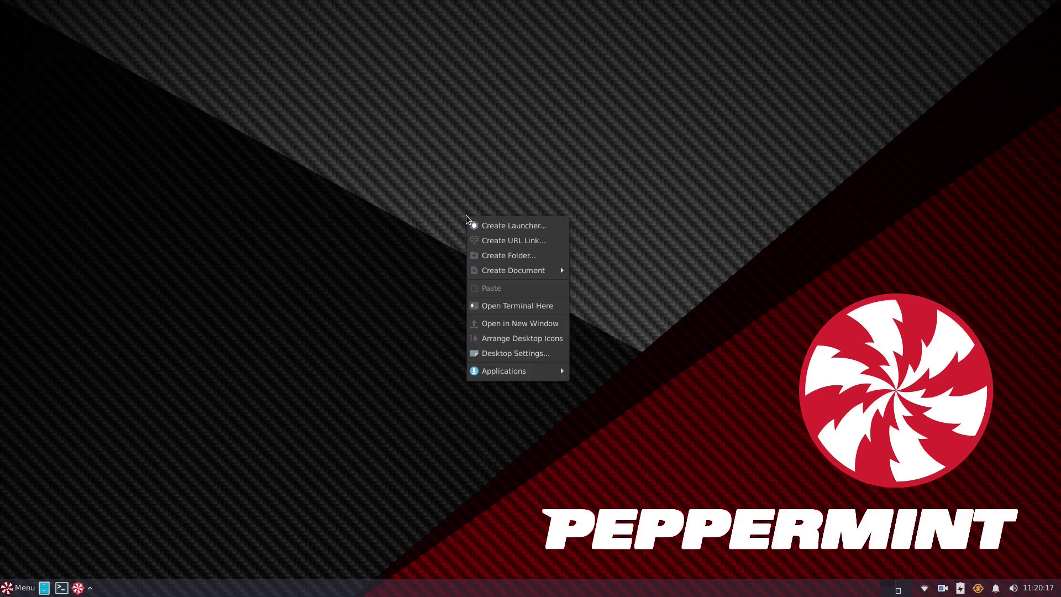
{"action": "left_click", "coordinate": [543, 421]}
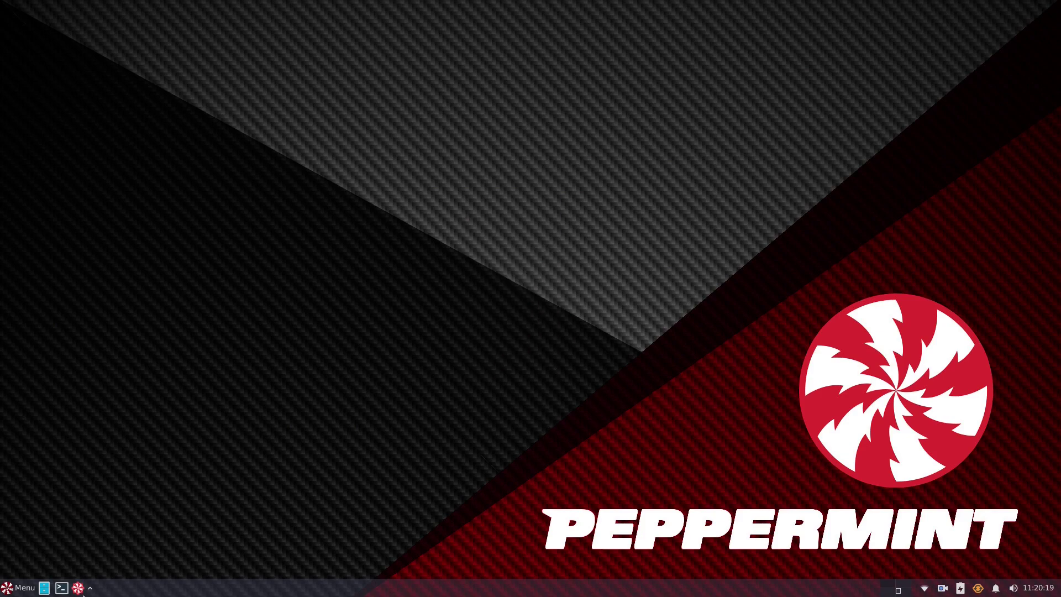
{"action": "left_click", "coordinate": [46, 590]}
{"action": "left_click_drag", "start_coordinate": [198, 30], "coordinate": [666, 275]}
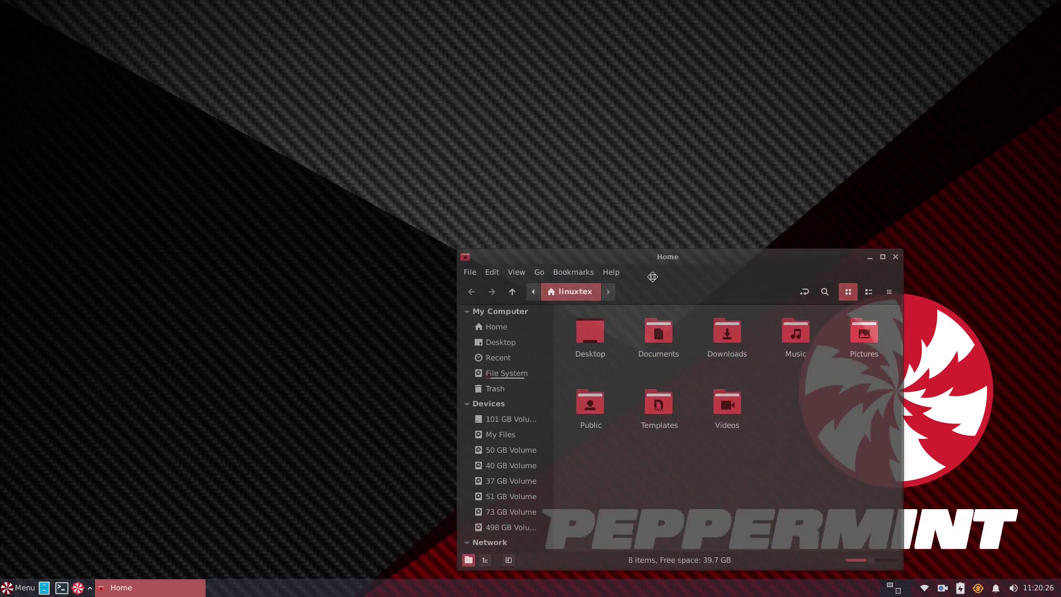
{"action": "double_click", "coordinate": [671, 257]}
{"action": "double_click", "coordinate": [504, 8]}
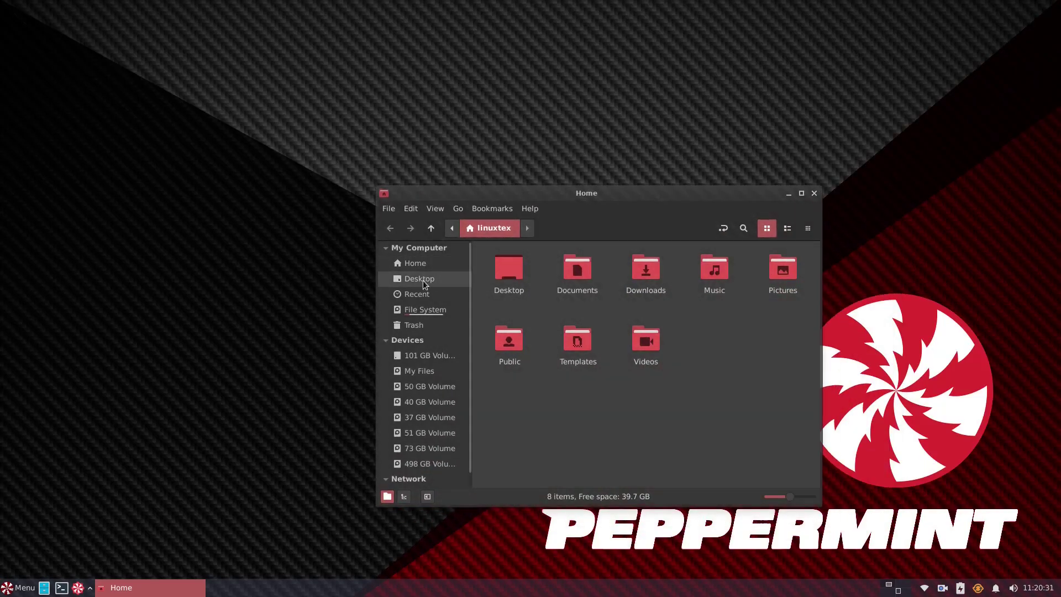
{"action": "left_click", "coordinate": [423, 278]}
{"action": "left_click", "coordinate": [422, 295]}
{"action": "left_click", "coordinate": [414, 263]}
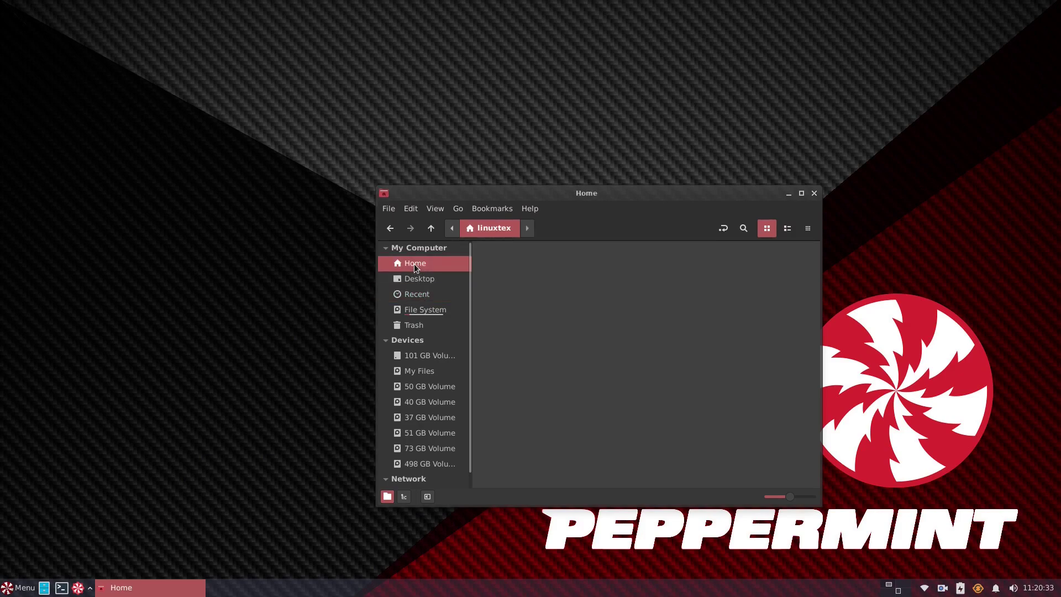
{"action": "left_click", "coordinate": [814, 193]}
Run uname -r in a terminal to show kernel 5.10.0-10-amd64, then close it
{"action": "left_click", "coordinate": [61, 588]}
{"action": "left_click_drag", "start_coordinate": [575, 171], "coordinate": [461, 148]}
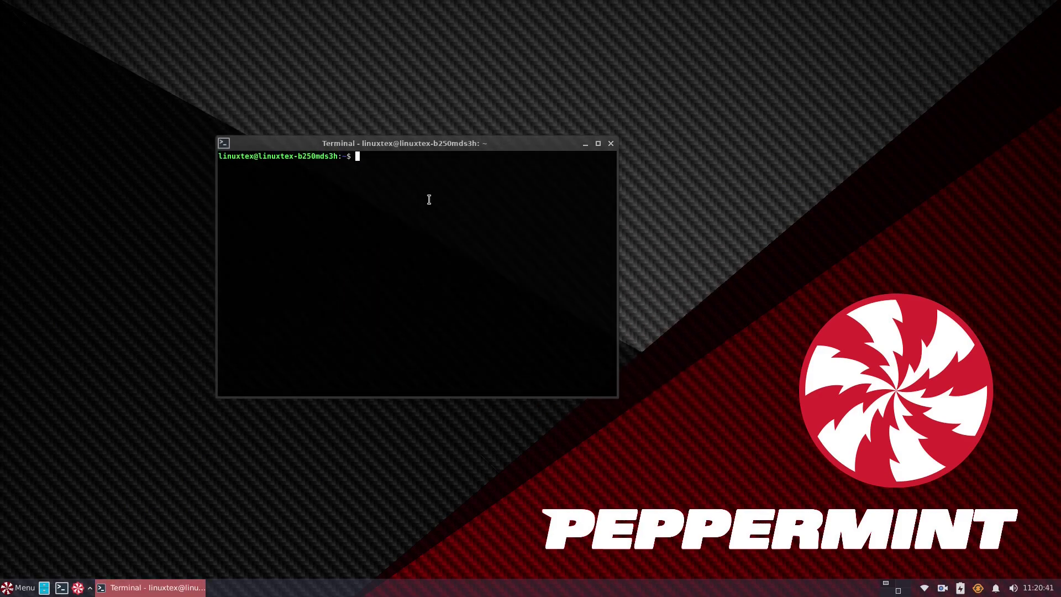
{"action": "type", "text": "uname -r"}
{"action": "key", "text": "Return"}
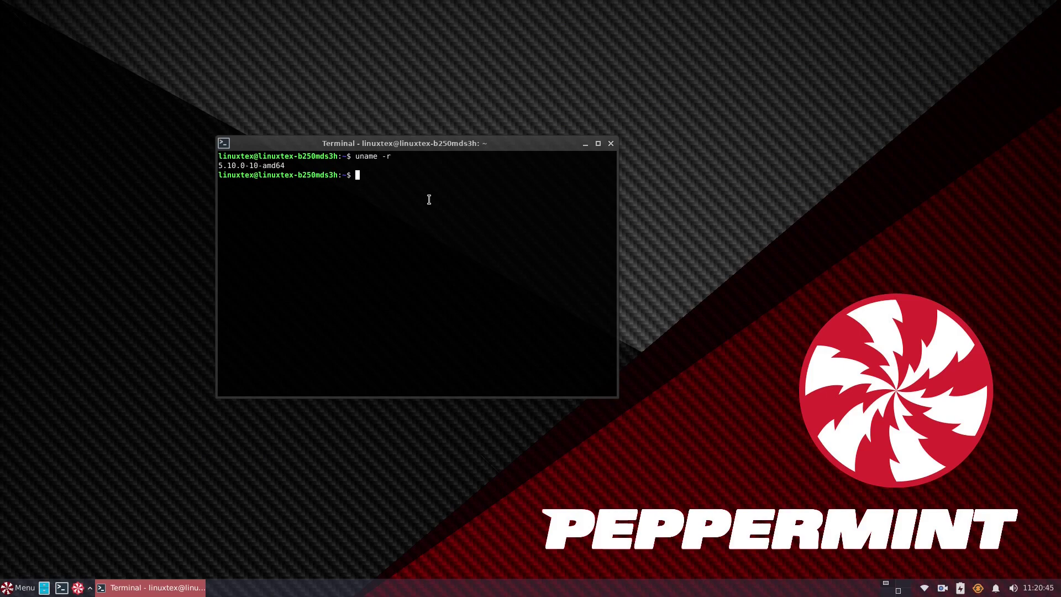
{"action": "left_click", "coordinate": [610, 143]}
Launch Welcome to Peppermint via a 'pepper' search, then start and cancel the extra themes install
{"action": "key", "text": "super"}
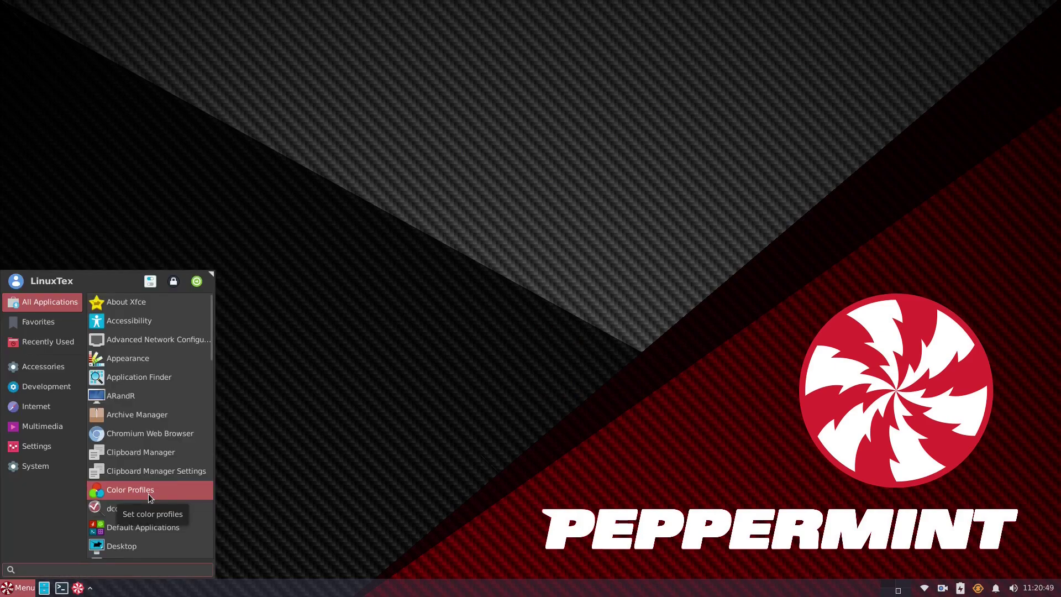
{"action": "type", "text": "pepper"}
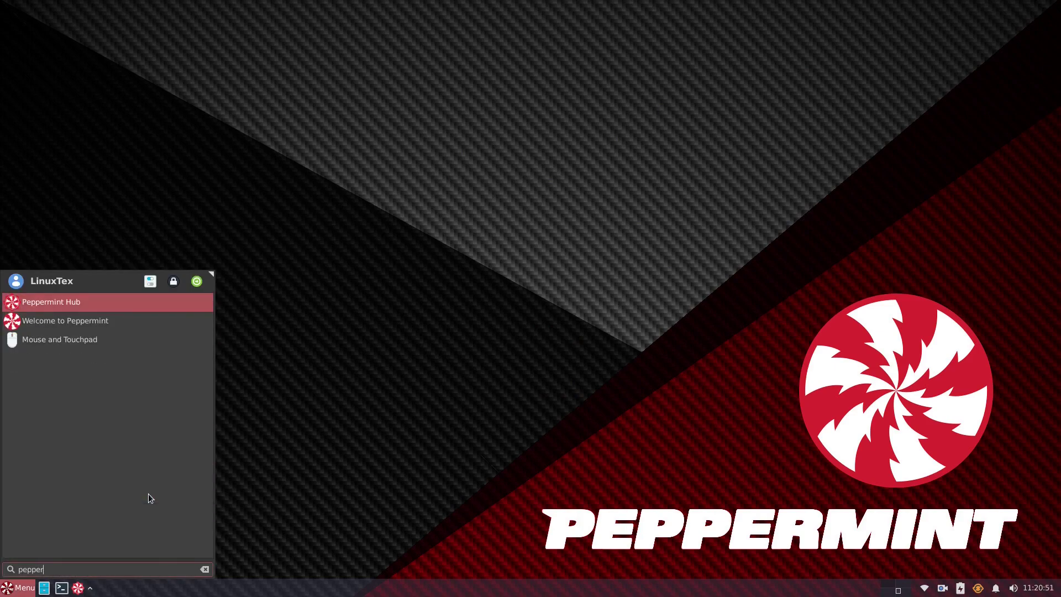
{"action": "left_click", "coordinate": [78, 319]}
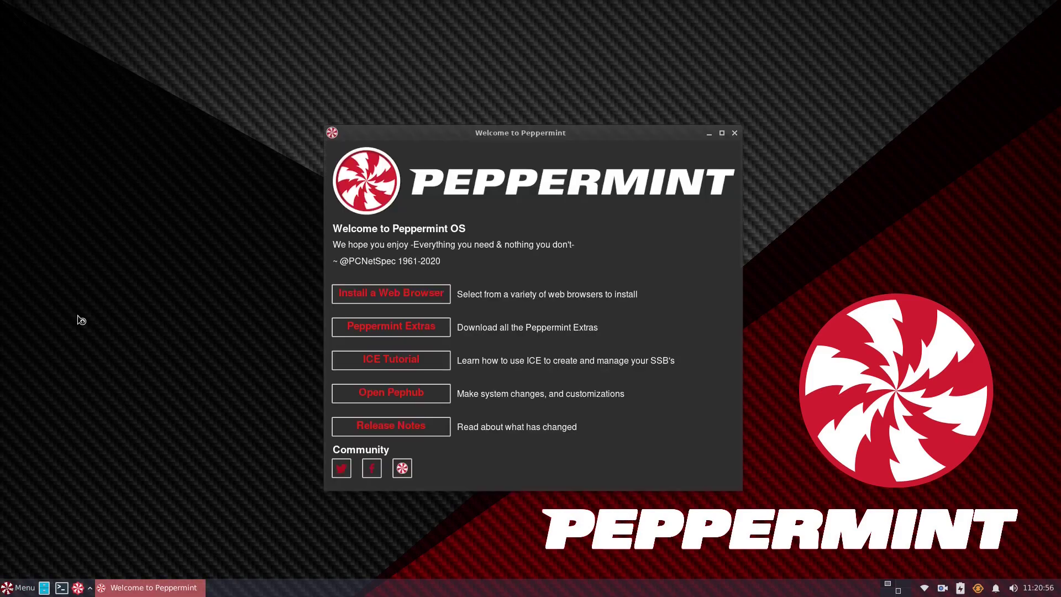
{"action": "left_click_drag", "start_coordinate": [509, 136], "coordinate": [328, 126]}
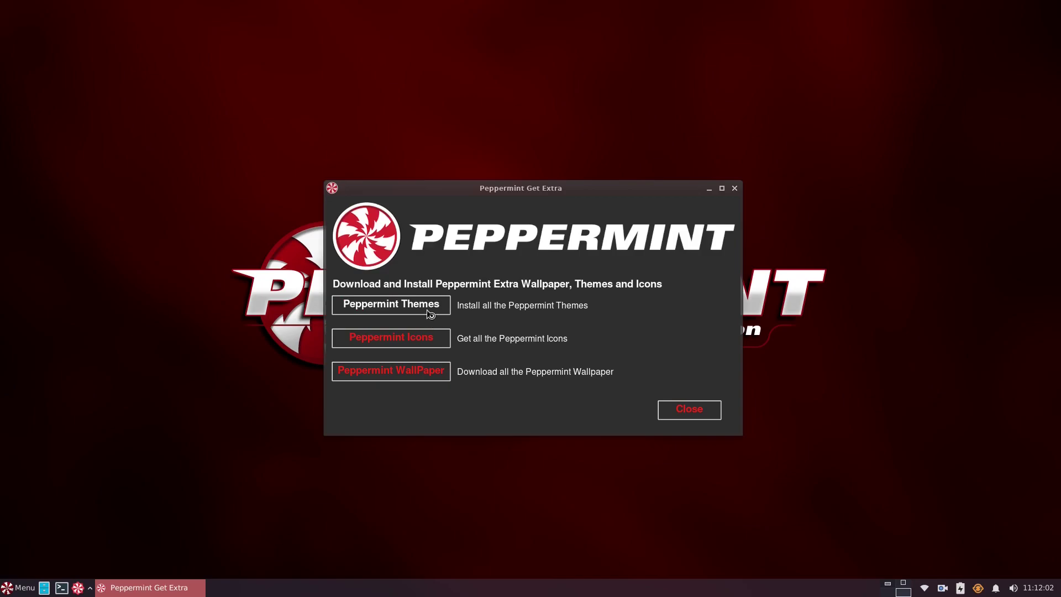
{"action": "left_click", "coordinate": [428, 310]}
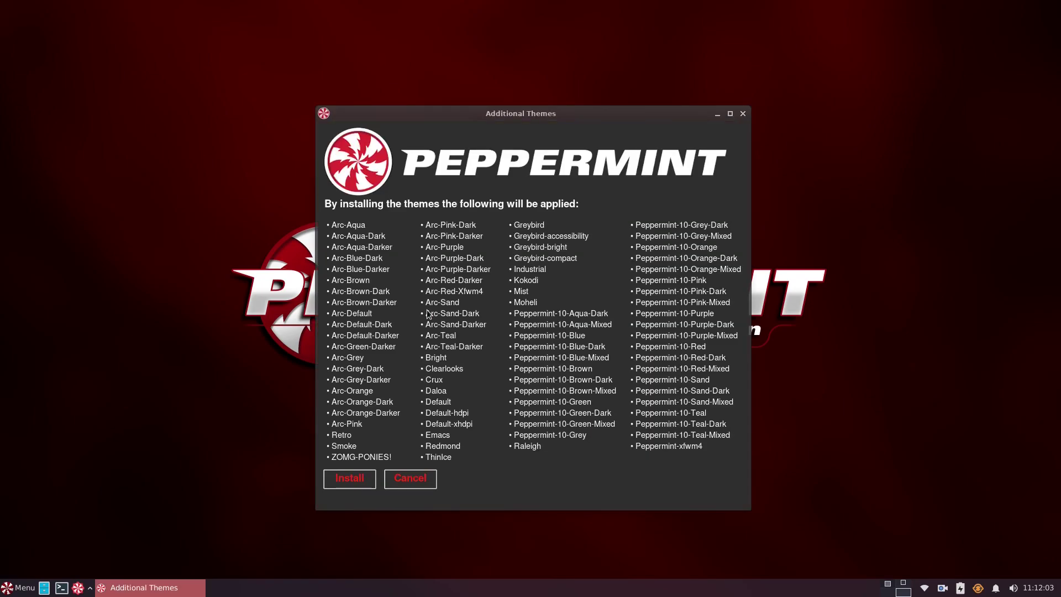
{"action": "left_click", "coordinate": [358, 482]}
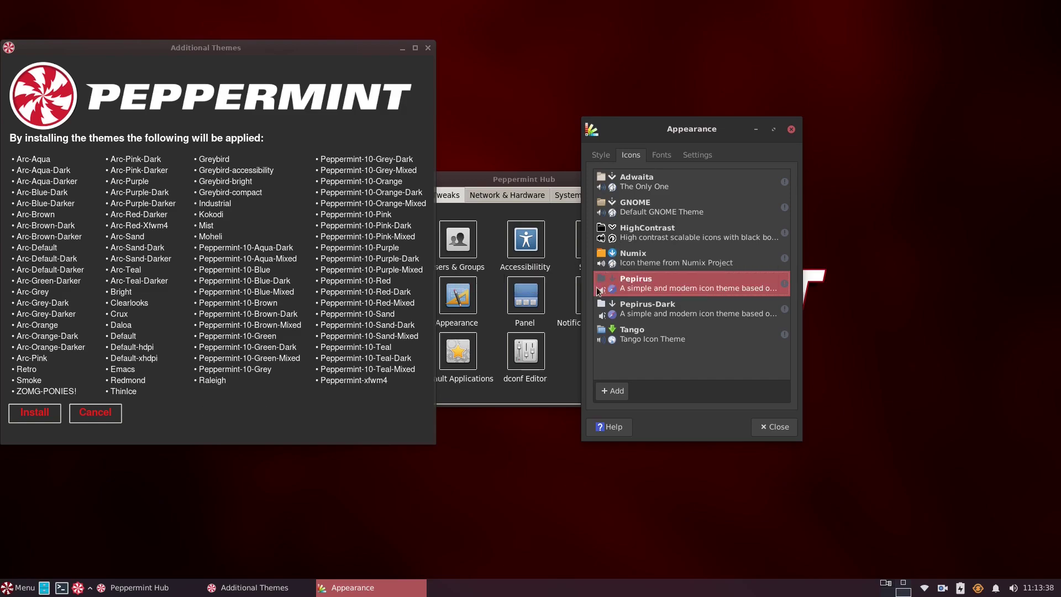
{"action": "left_click", "coordinate": [118, 417]}
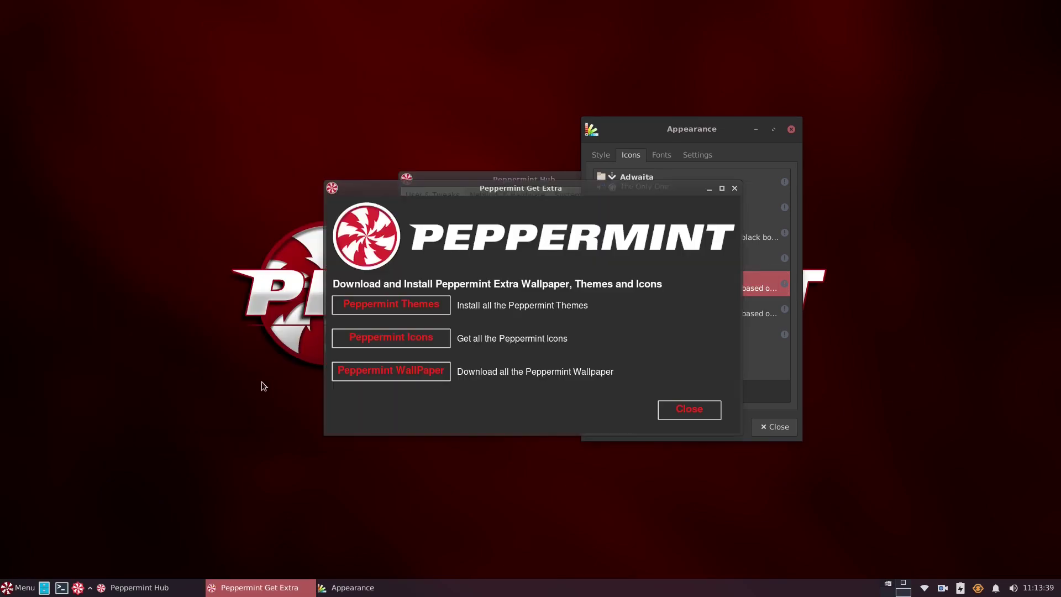
Install the additional Peppermint icons, confirming the Codeberg connection check succeeds
{"action": "left_click", "coordinate": [438, 329]}
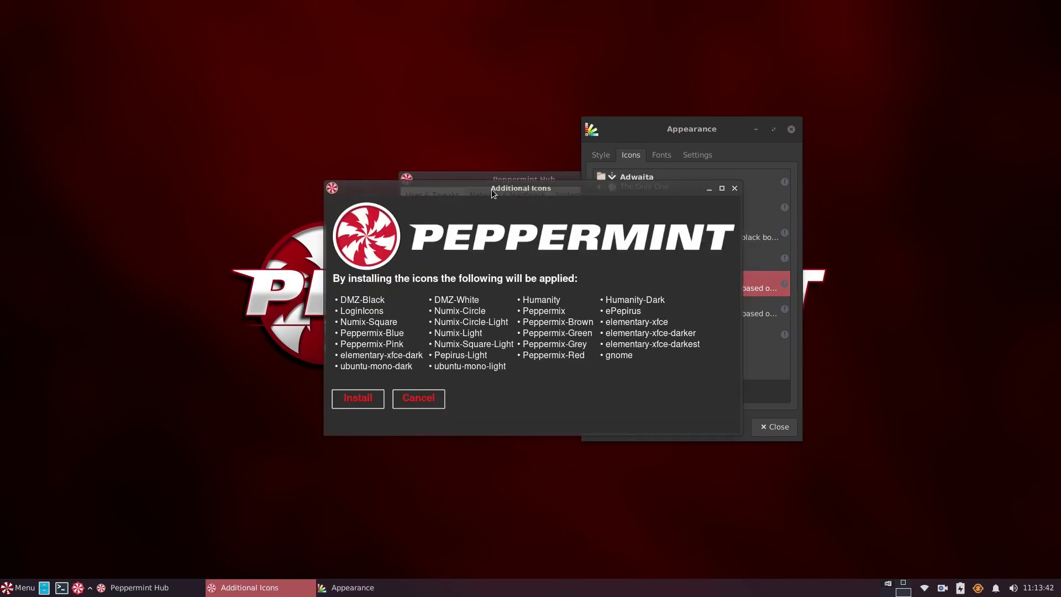
{"action": "left_click_drag", "start_coordinate": [491, 189], "coordinate": [213, 55]}
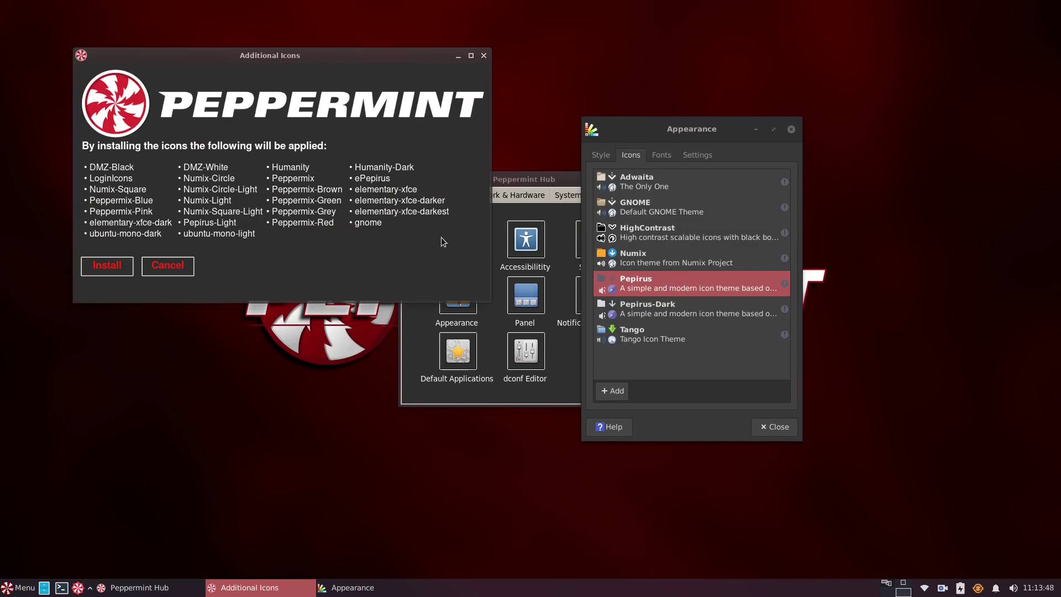
{"action": "left_click", "coordinate": [114, 274]}
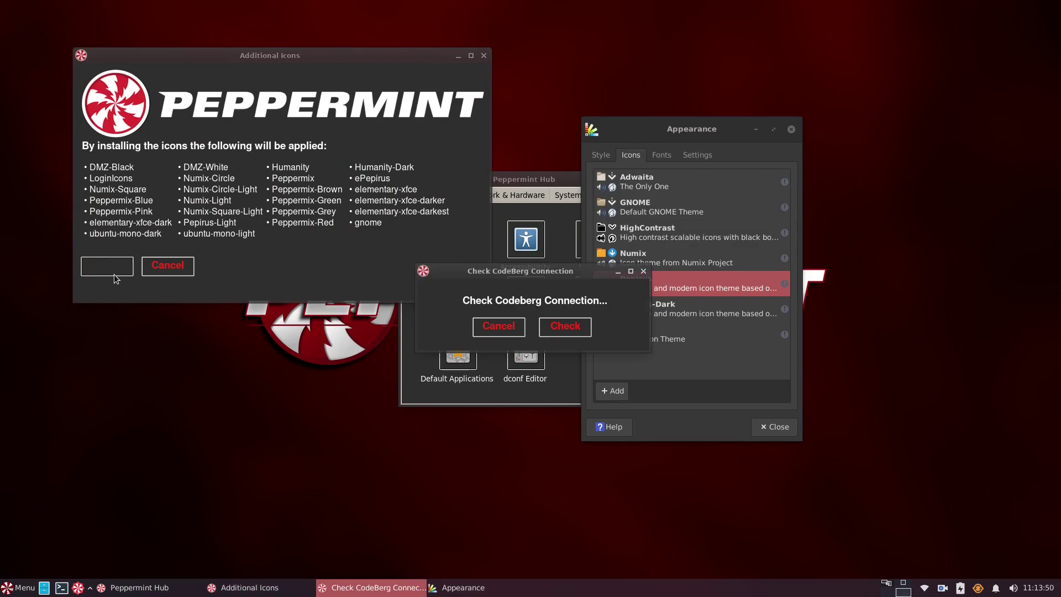
{"action": "left_click", "coordinate": [575, 332]}
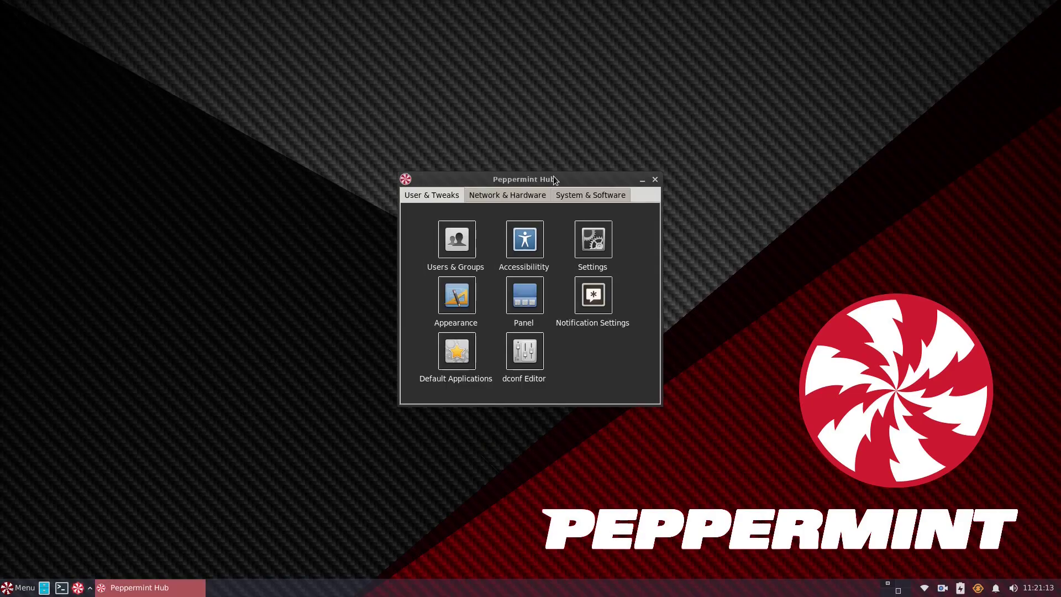
Browse the Hub's hardware and software tabs and view the neofetch system information summary
{"action": "left_click_drag", "start_coordinate": [554, 178], "coordinate": [379, 162]}
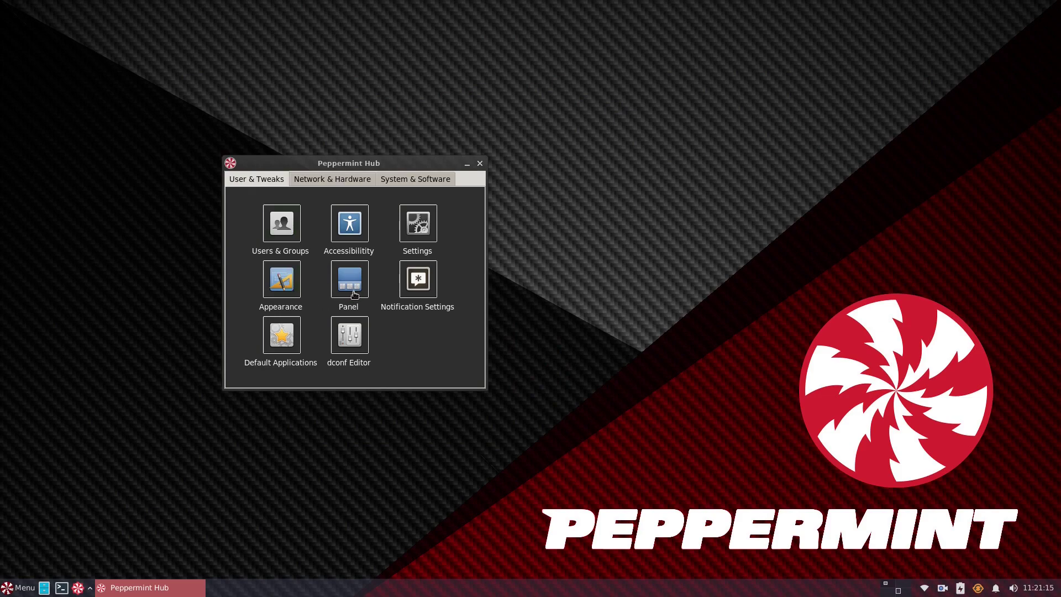
{"action": "left_click", "coordinate": [334, 182]}
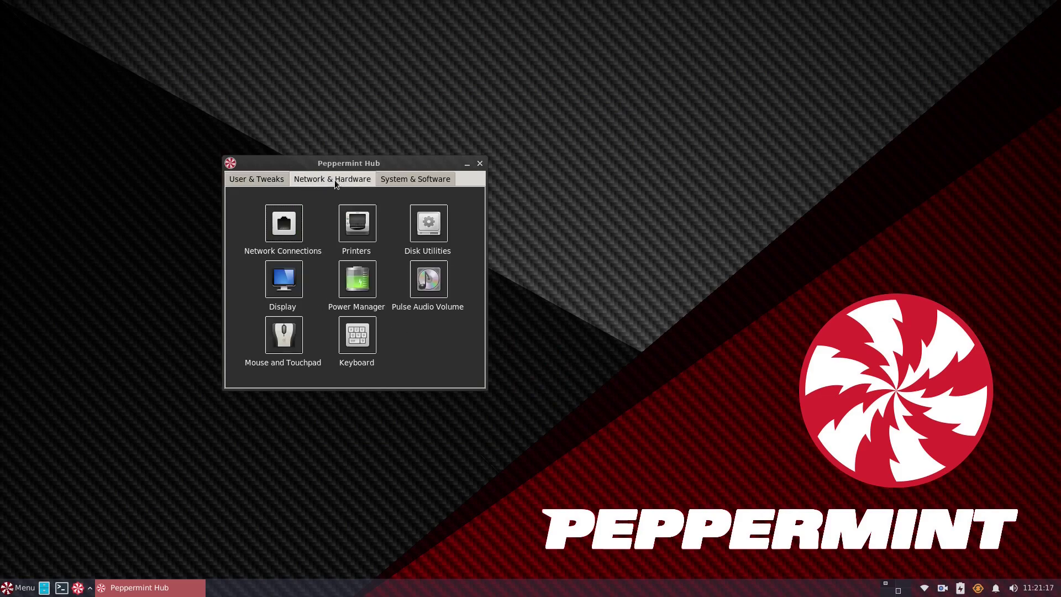
{"action": "left_click", "coordinate": [426, 182]}
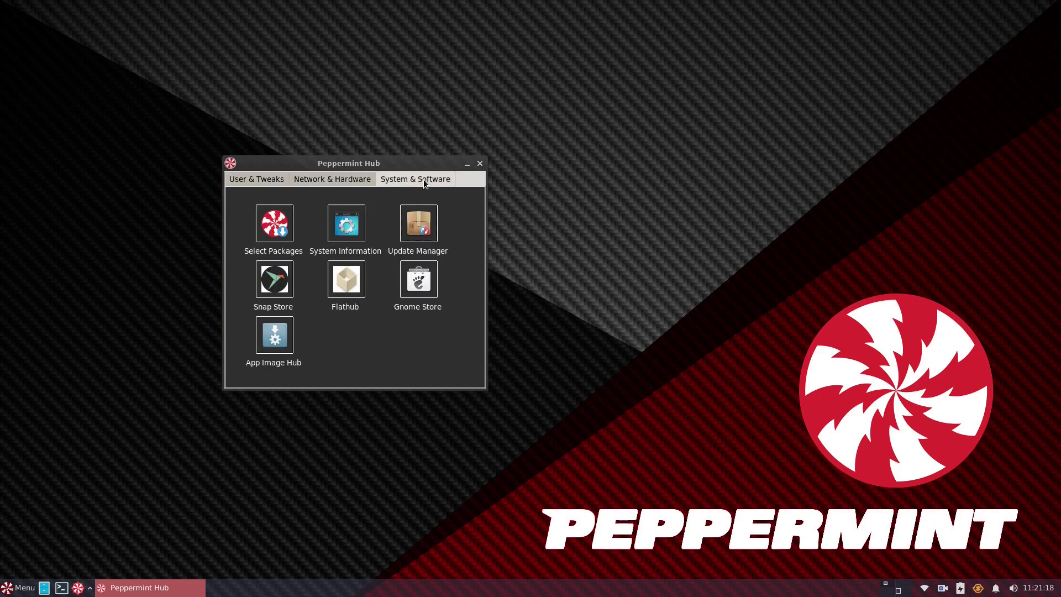
{"action": "left_click", "coordinate": [347, 224]}
{"action": "left_click_drag", "start_coordinate": [528, 153], "coordinate": [650, 134]}
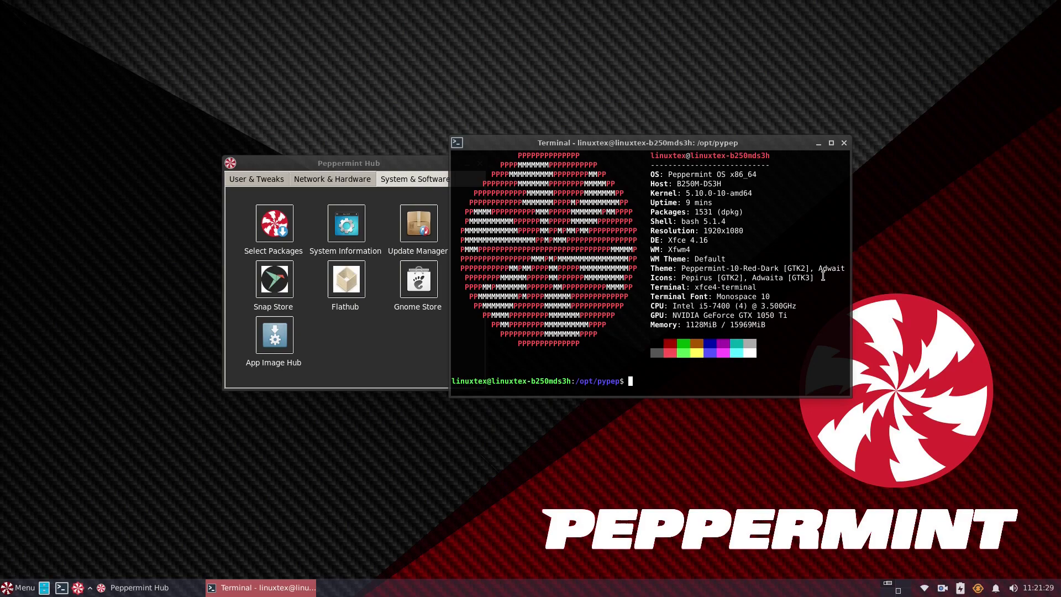
{"action": "triple_click", "coordinate": [718, 175]}
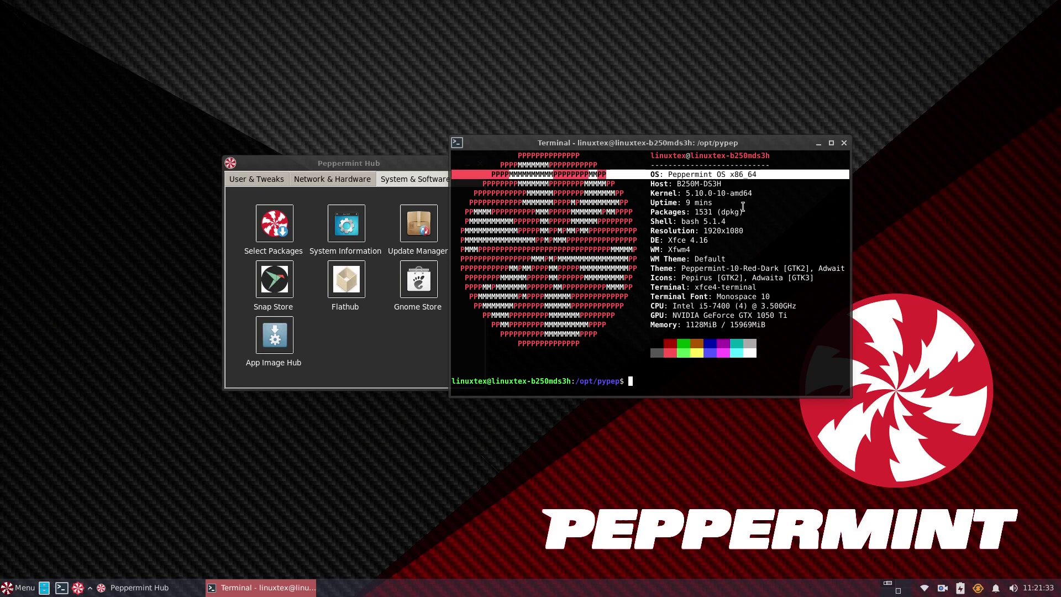
{"action": "left_click", "coordinate": [844, 143]}
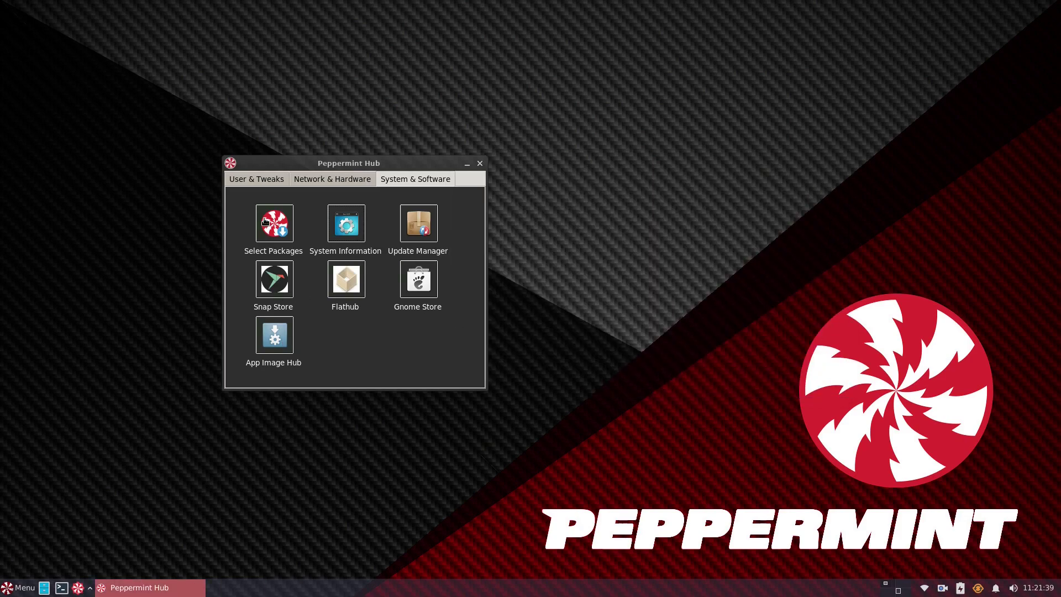
Return through the Hub tabs to User & Tweaks and close Peppermint Hub
{"action": "left_click", "coordinate": [317, 182]}
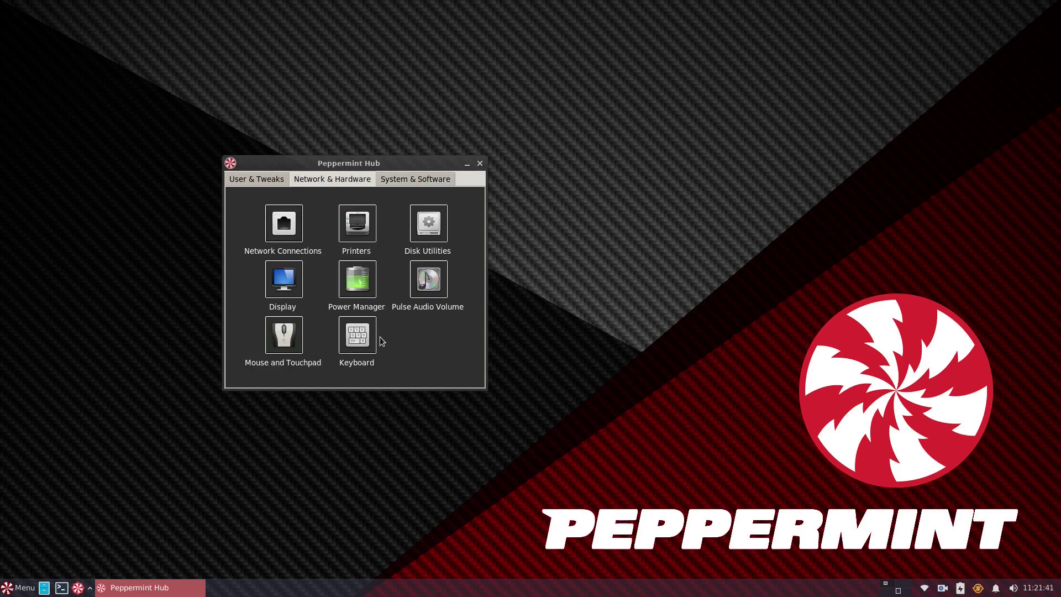
{"action": "left_click", "coordinate": [256, 179]}
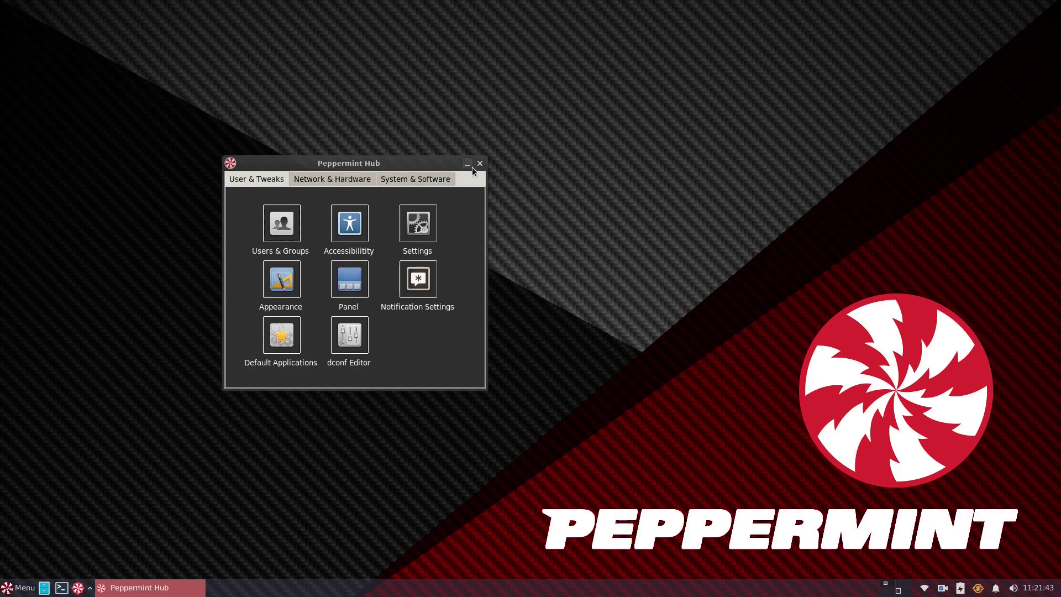
{"action": "left_click", "coordinate": [479, 164]}
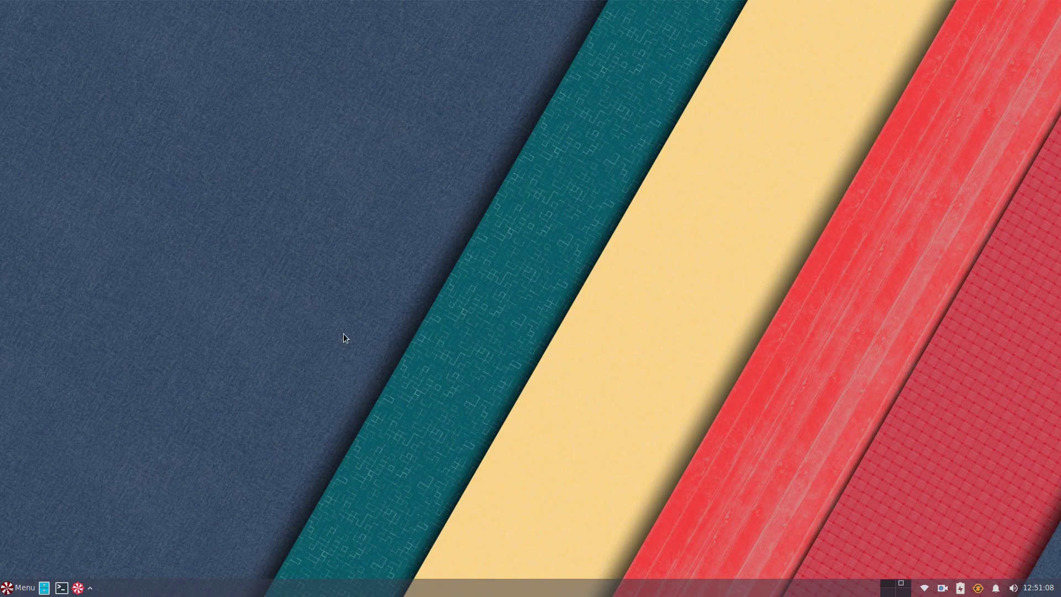
Open Settings Manager centred on screen and view Appearance's icon and style themes
{"action": "key", "text": "super"}
{"action": "left_click", "coordinate": [150, 281]}
{"action": "left_click_drag", "start_coordinate": [214, 15], "coordinate": [390, 73]}
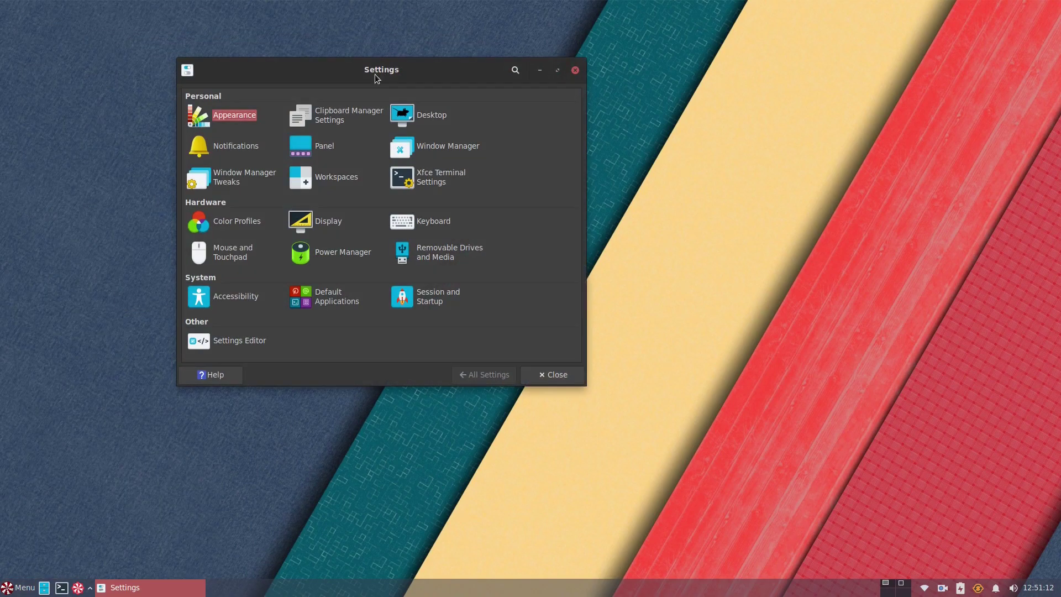
{"action": "left_click", "coordinate": [242, 115]}
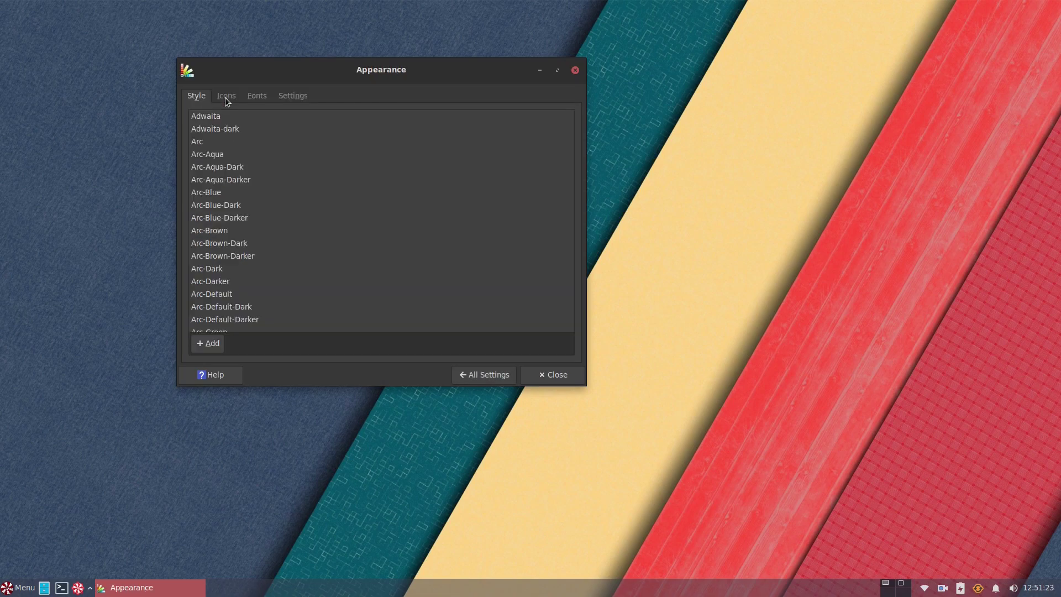
{"action": "left_click", "coordinate": [225, 97]}
{"action": "left_click", "coordinate": [196, 96]}
Scroll the style and icon lists, view Fonts and Settings, then open Clipboard Manager Settings
{"action": "scroll", "coordinate": [349, 210], "scroll_direction": "down", "scroll_amount": 8}
{"action": "scroll", "coordinate": [277, 166], "scroll_direction": "up", "scroll_amount": 8}
{"action": "left_click", "coordinate": [226, 96]}
{"action": "scroll", "coordinate": [330, 194], "scroll_direction": "down", "scroll_amount": 3}
{"action": "left_click", "coordinate": [251, 96]}
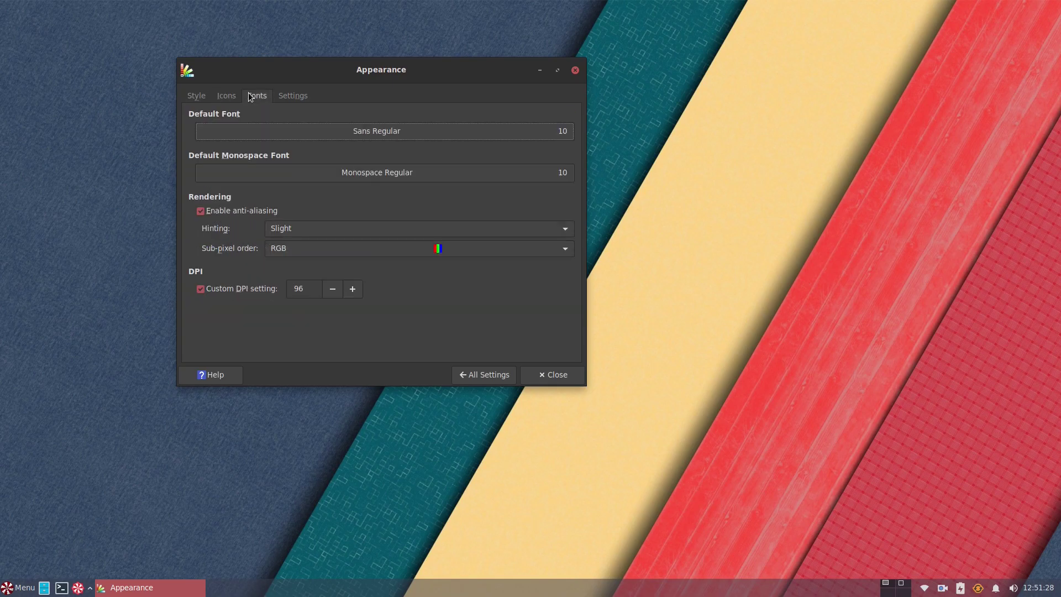
{"action": "left_click", "coordinate": [298, 98]}
{"action": "left_click", "coordinate": [484, 375]}
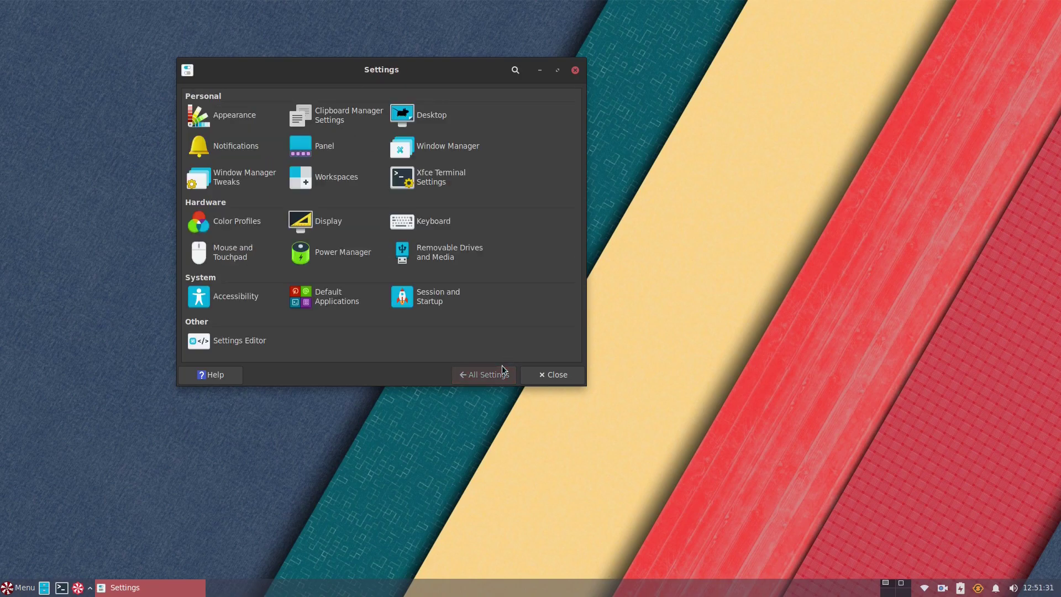
{"action": "left_click", "coordinate": [324, 115]}
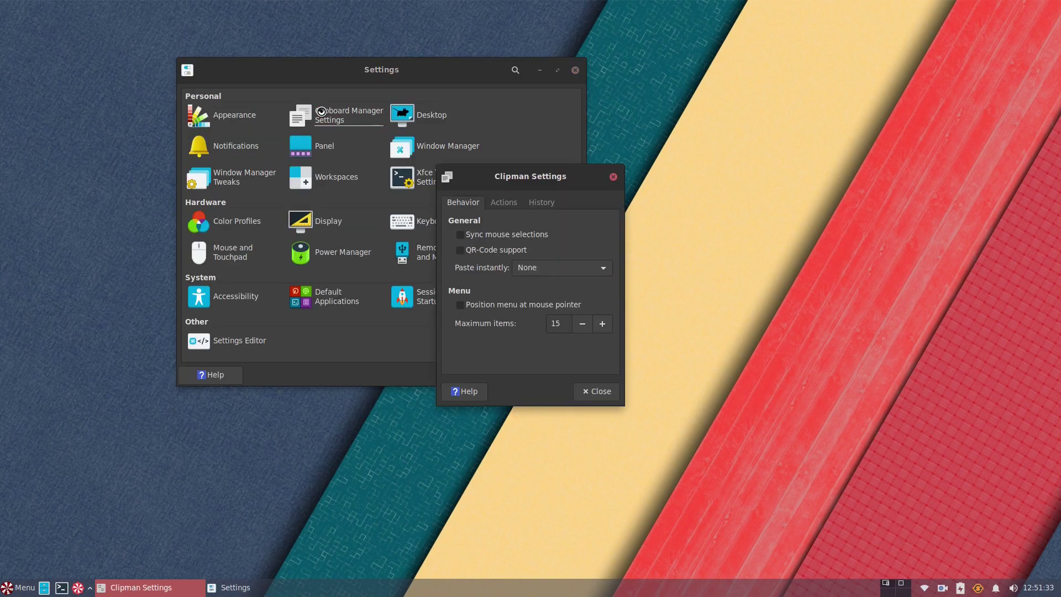
Review the clipboard manager's actions and history options, then close it
{"action": "left_click", "coordinate": [504, 202]}
{"action": "left_click", "coordinate": [544, 202]}
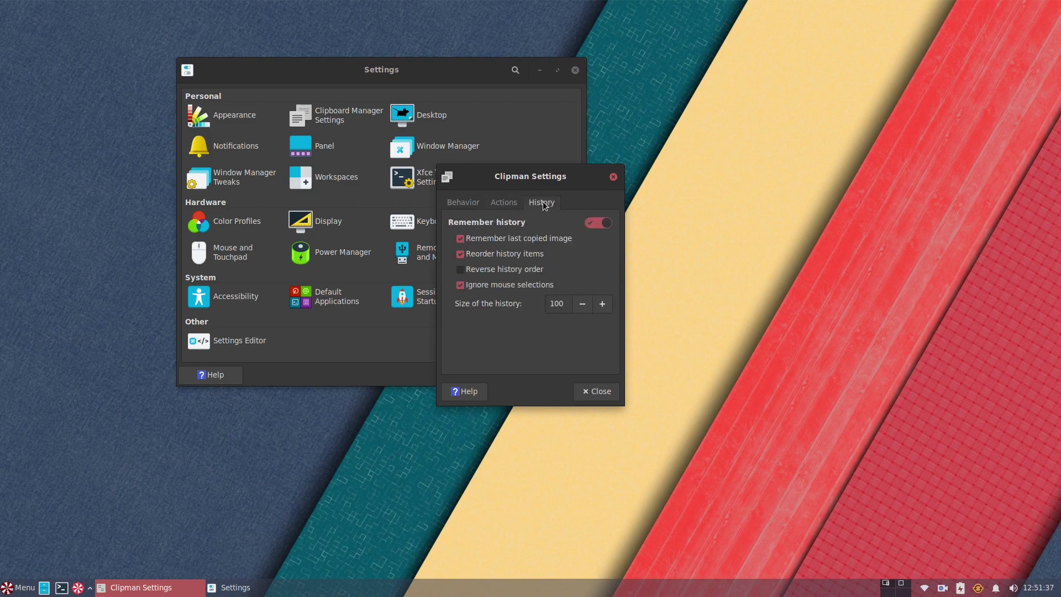
{"action": "left_click", "coordinate": [613, 176]}
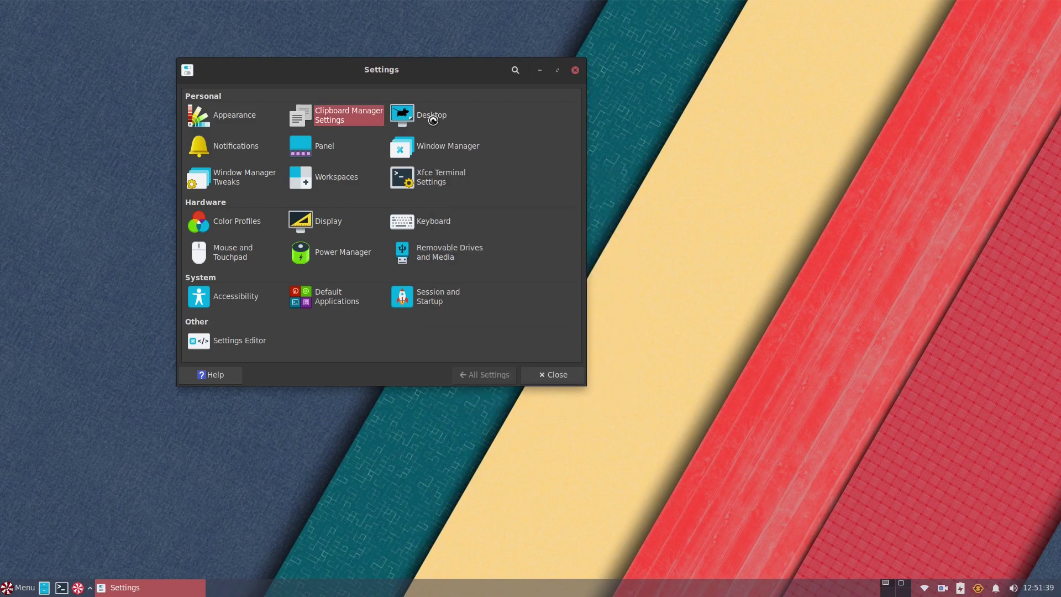
Browse the Desktop settings' wallpaper, menu and icon options, then go back to All Settings
{"action": "left_click", "coordinate": [432, 118]}
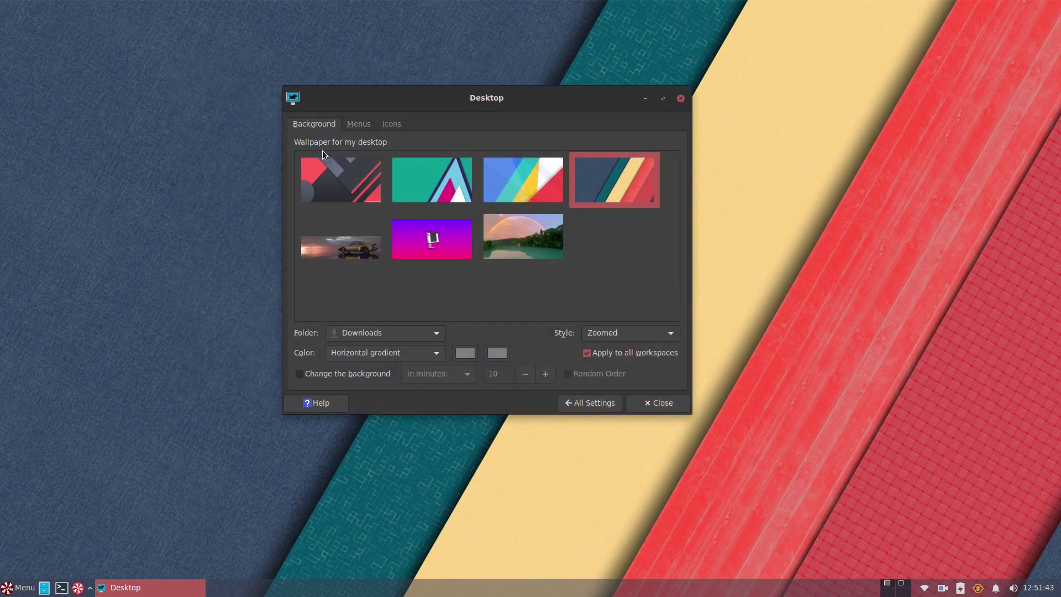
{"action": "left_click", "coordinate": [362, 124]}
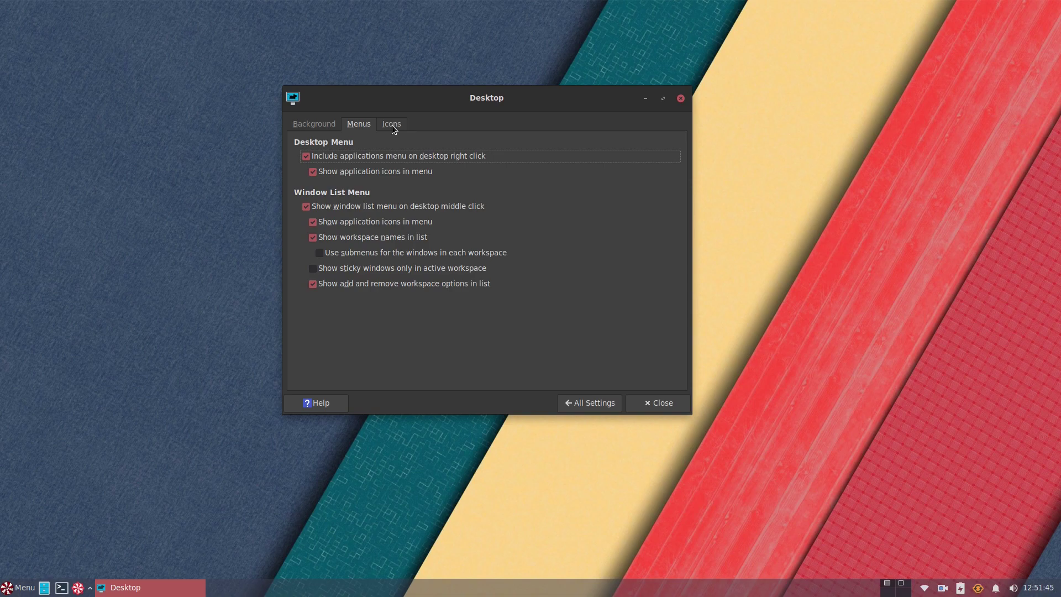
{"action": "left_click", "coordinate": [392, 125]}
{"action": "left_click", "coordinate": [329, 126]}
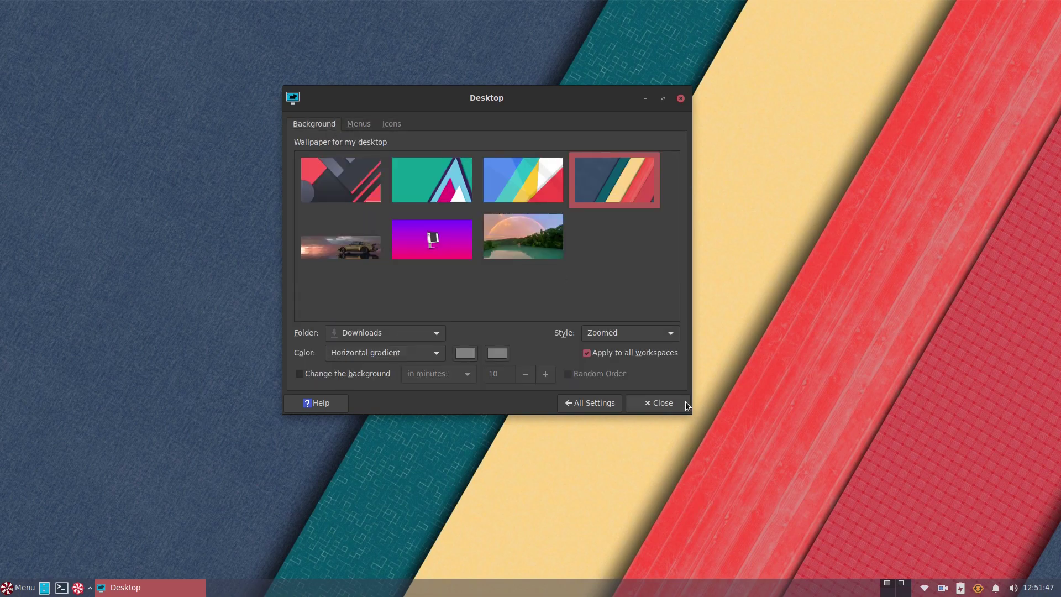
{"action": "left_click", "coordinate": [602, 405]}
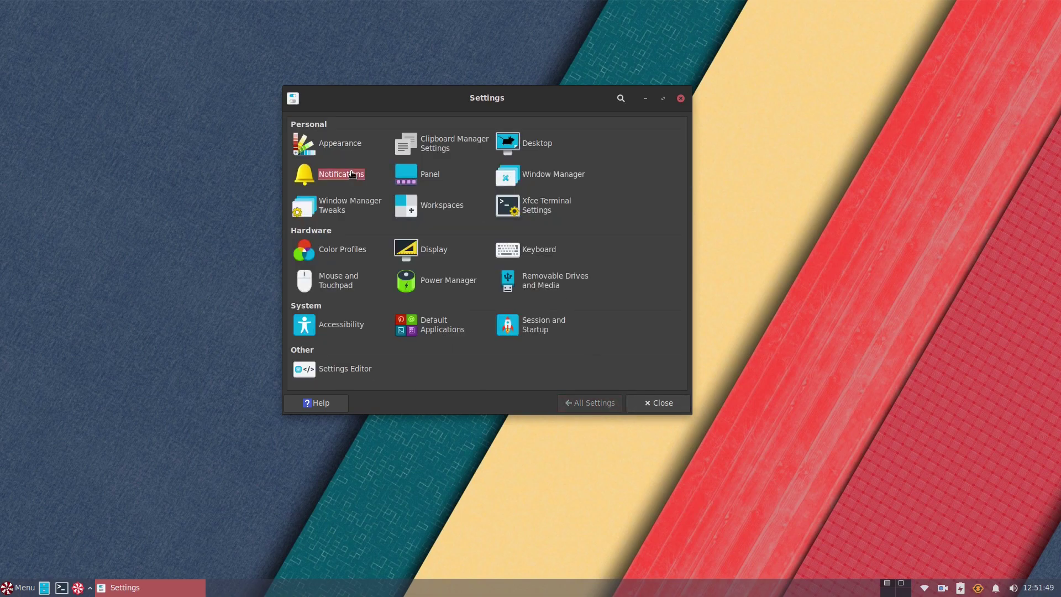
Open Notifications, check the per-application switches, and view the empty log with its 100-entry limit
{"action": "left_click", "coordinate": [352, 174]}
{"action": "left_click", "coordinate": [503, 141]}
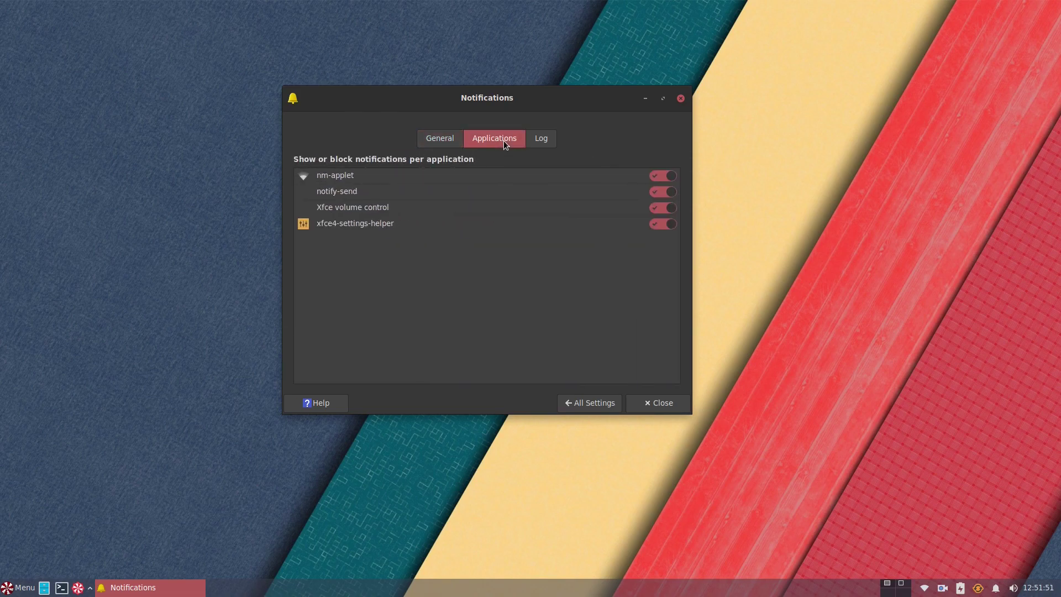
{"action": "left_click", "coordinate": [539, 140]}
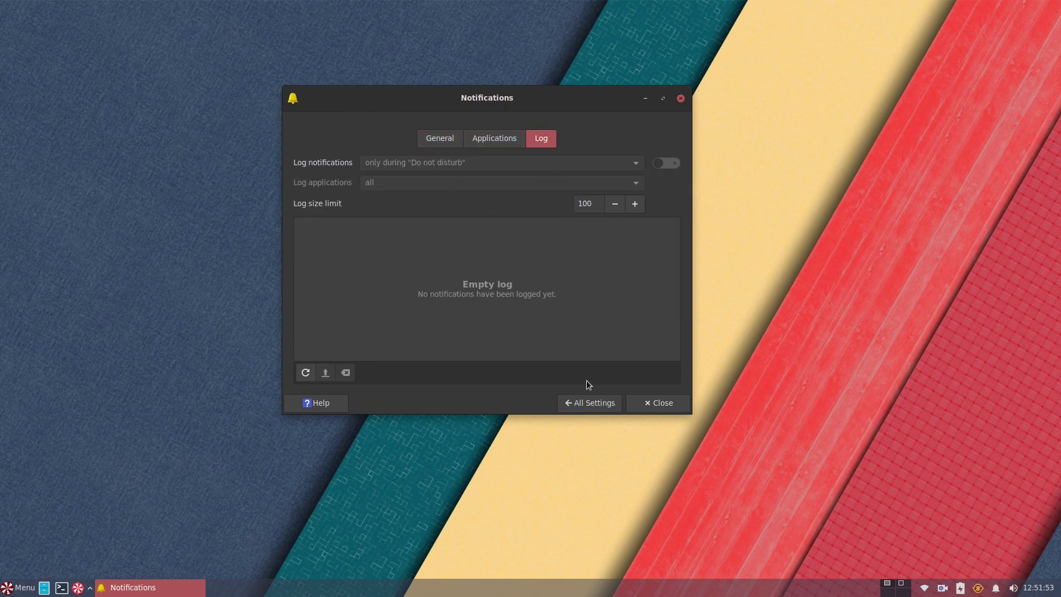
In Panel settings, switch Mode to Vertical, then back to Horizontal
{"action": "left_click", "coordinate": [588, 402]}
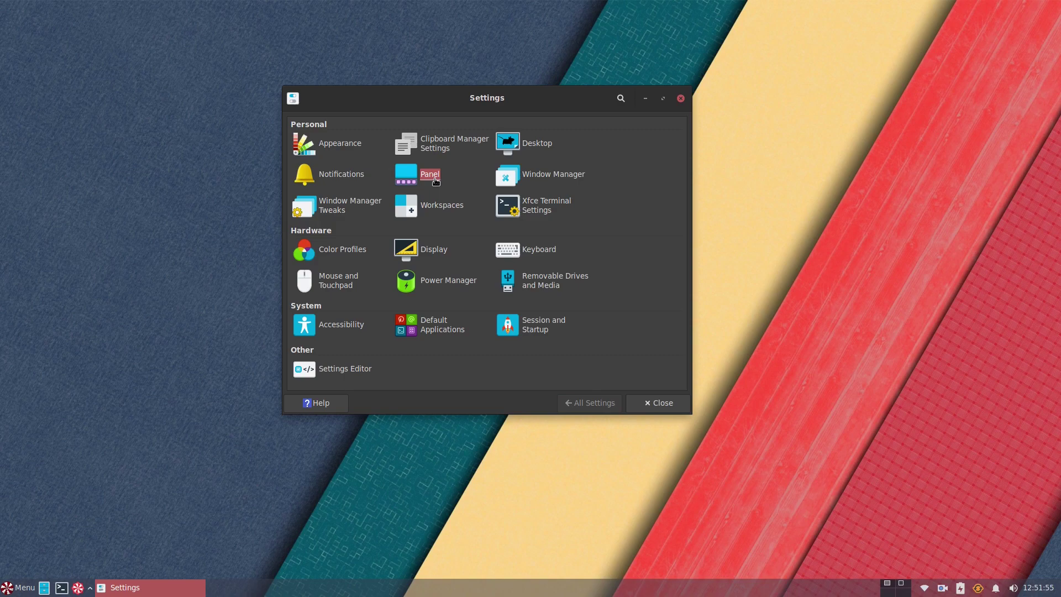
{"action": "left_click", "coordinate": [431, 175]}
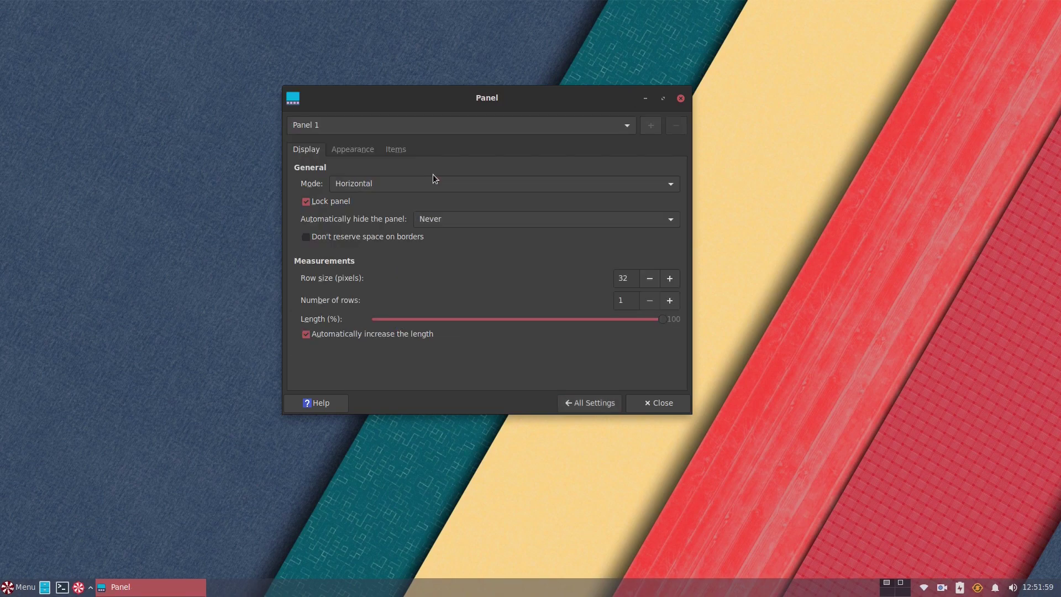
{"action": "left_click", "coordinate": [365, 188]}
{"action": "left_click", "coordinate": [368, 202]}
{"action": "left_click", "coordinate": [373, 188]}
{"action": "left_click", "coordinate": [376, 167]}
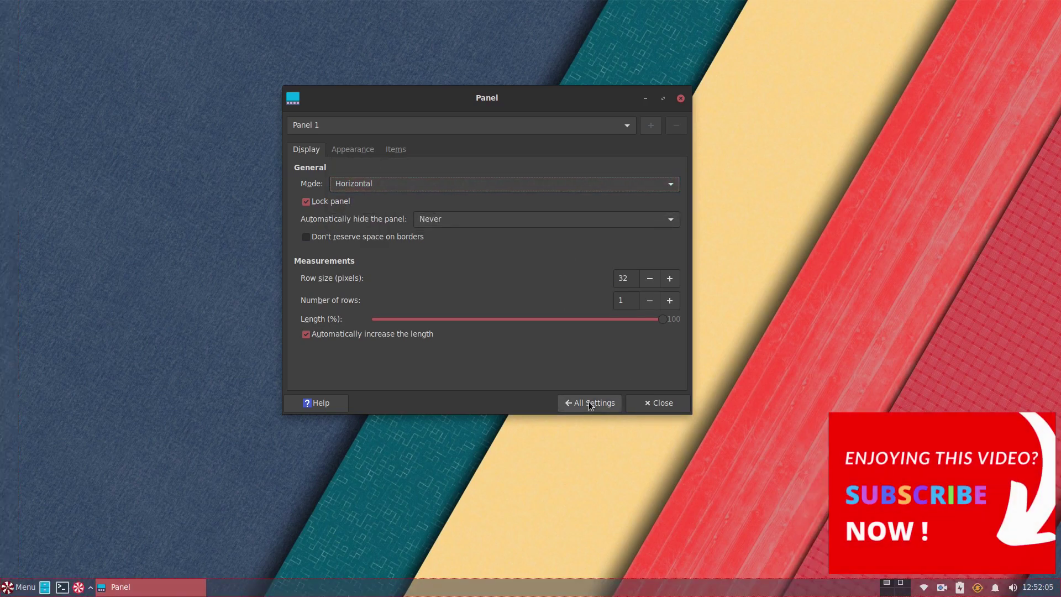
Check the panel's Appearance tab, keeping a solid-colour background style, then go back to All Settings
{"action": "left_click", "coordinate": [590, 406]}
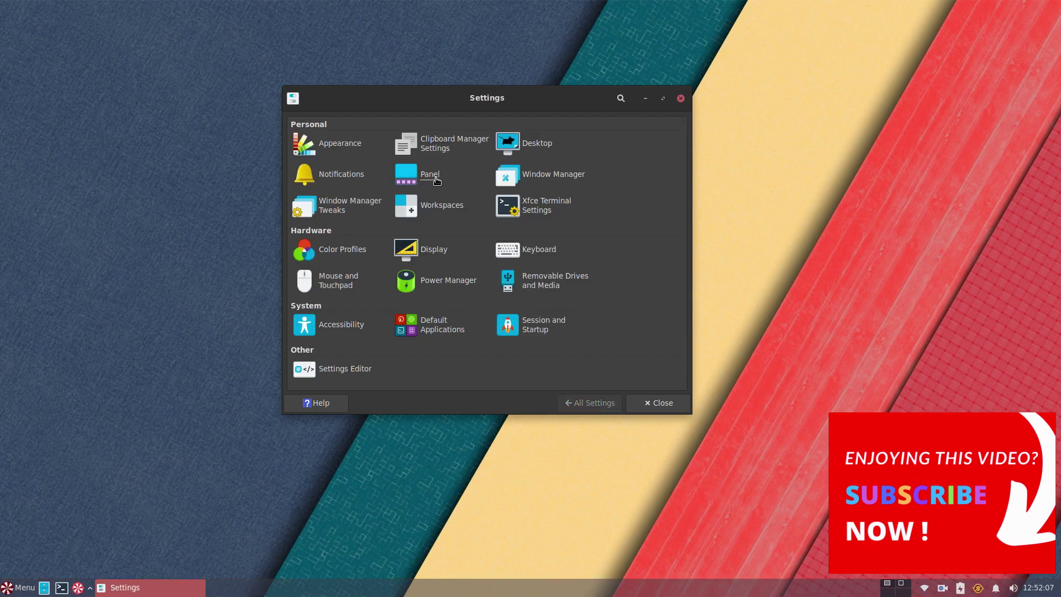
{"action": "left_click", "coordinate": [431, 175]}
{"action": "left_click", "coordinate": [375, 150]}
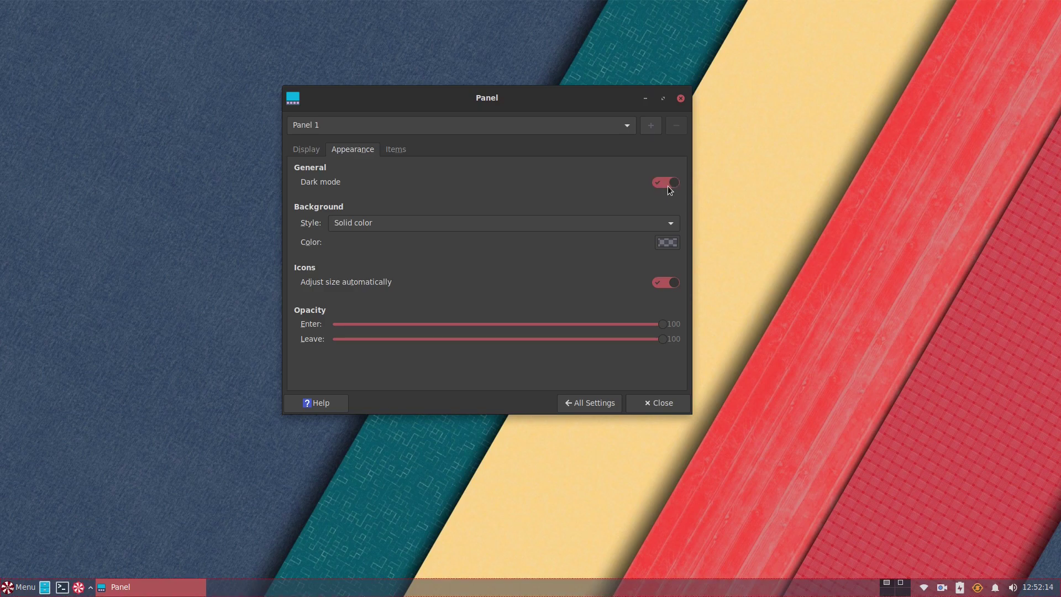
{"action": "left_click", "coordinate": [665, 222]}
{"action": "left_click", "coordinate": [666, 224]}
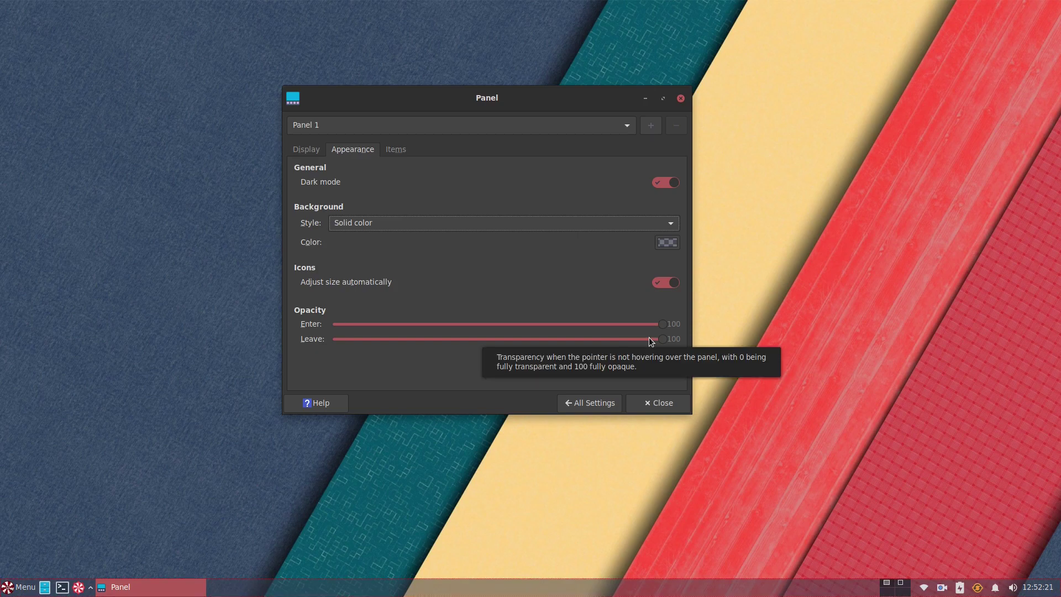
{"action": "left_click", "coordinate": [613, 405]}
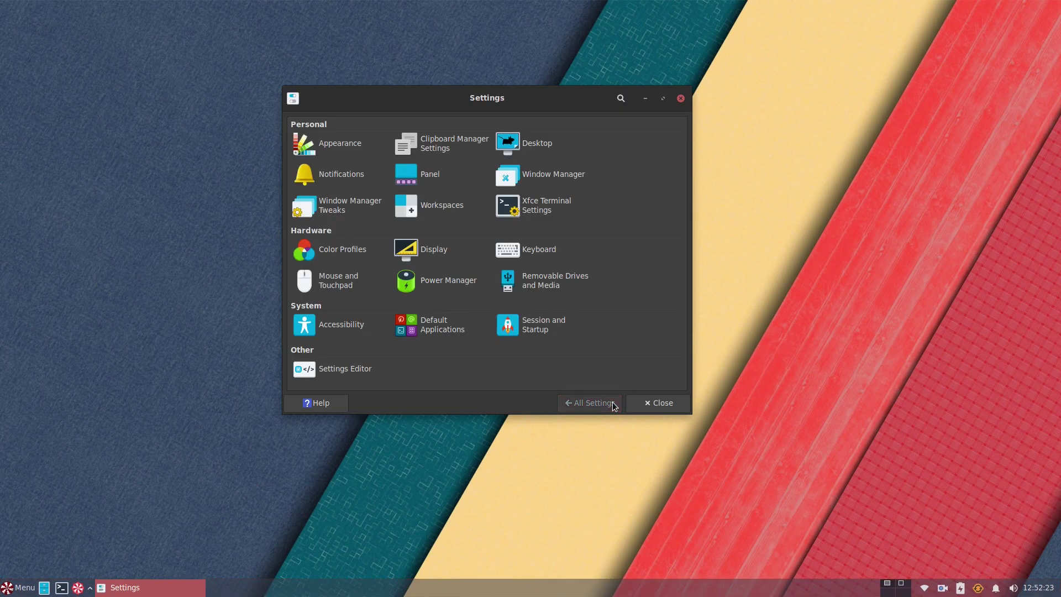
Open Window Manager, scroll the Theme list, then view the Keyboard, Focus and Advanced tabs
{"action": "left_click", "coordinate": [548, 176]}
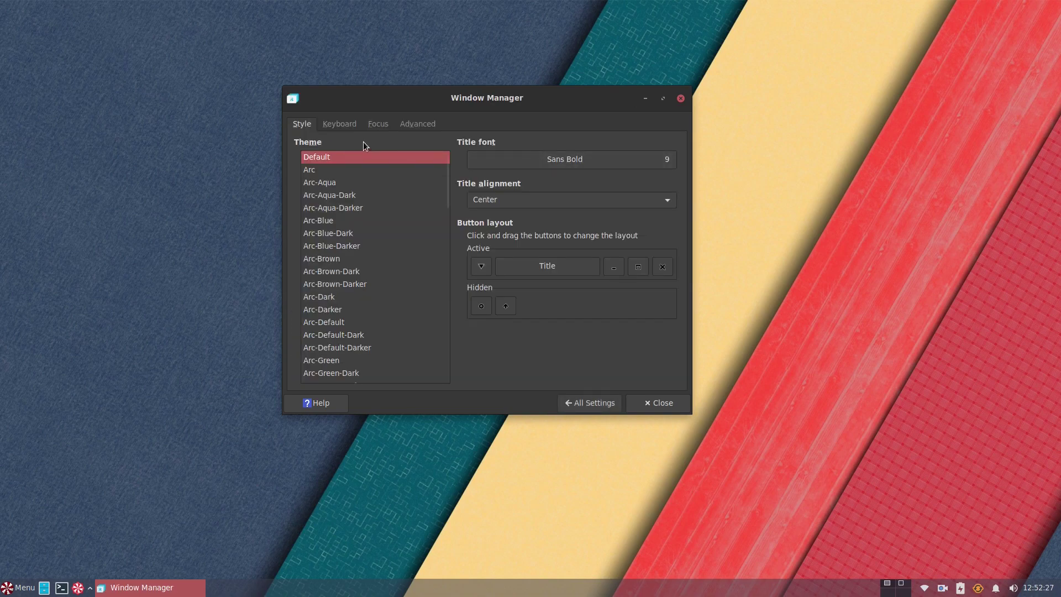
{"action": "scroll", "coordinate": [393, 248], "scroll_direction": "down", "scroll_amount": 5}
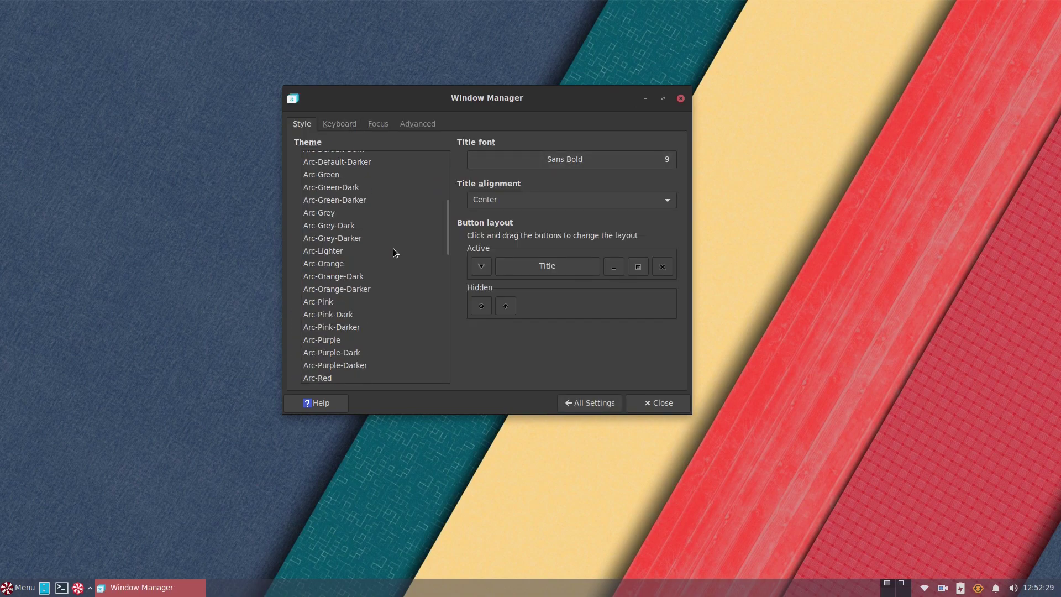
{"action": "scroll", "coordinate": [393, 248], "scroll_direction": "down", "scroll_amount": 5}
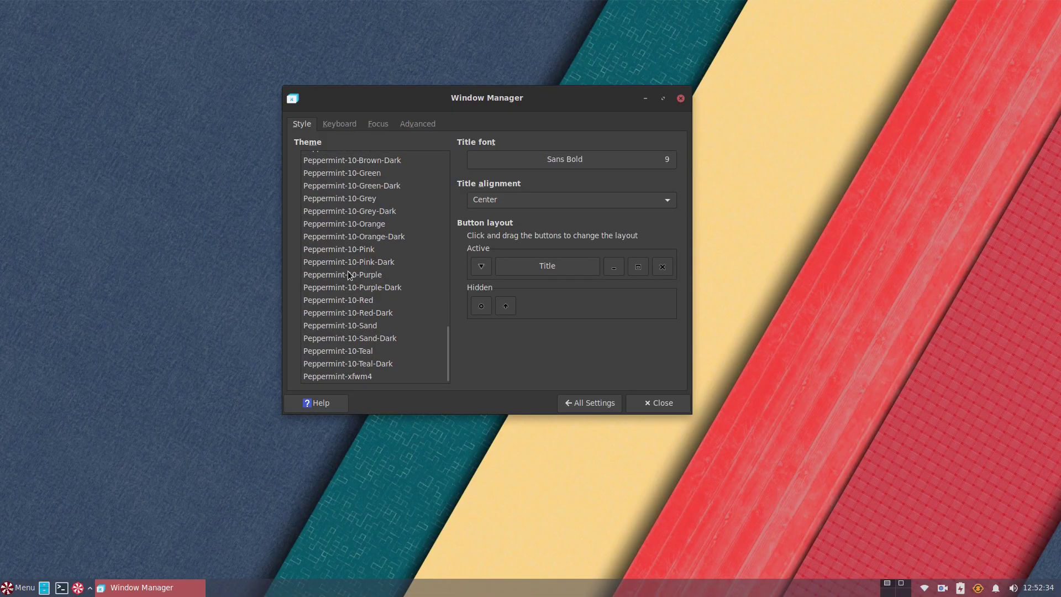
{"action": "scroll", "coordinate": [347, 271], "scroll_direction": "up", "scroll_amount": 10}
{"action": "left_click", "coordinate": [344, 124]}
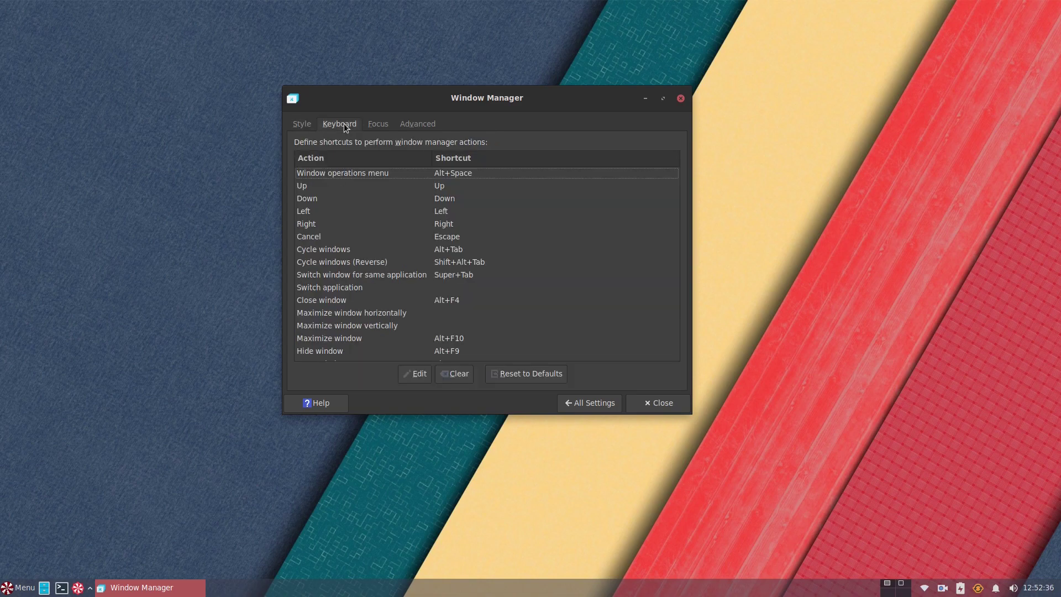
{"action": "left_click", "coordinate": [378, 124]}
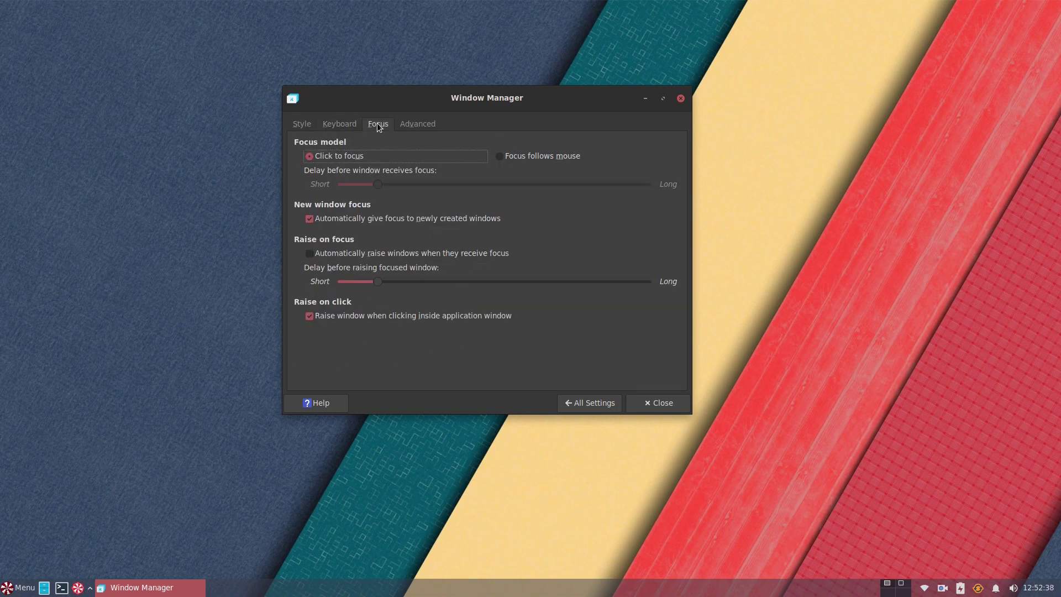
{"action": "left_click", "coordinate": [411, 124]}
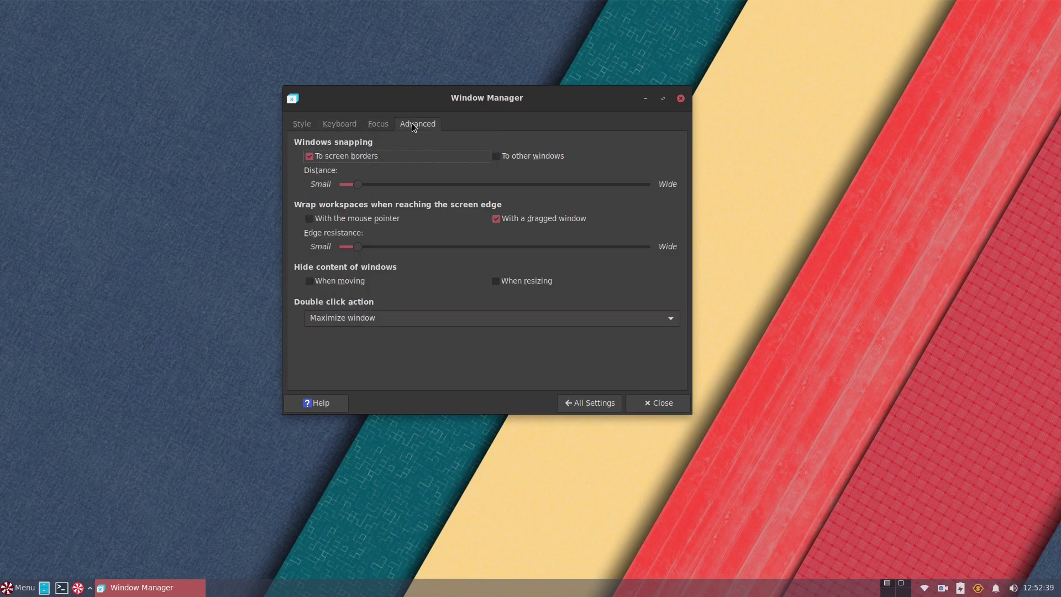
Browse the Window Manager Tweaks tabs: focus, accessibility, workspaces, placement and compositor
{"action": "left_click", "coordinate": [601, 409]}
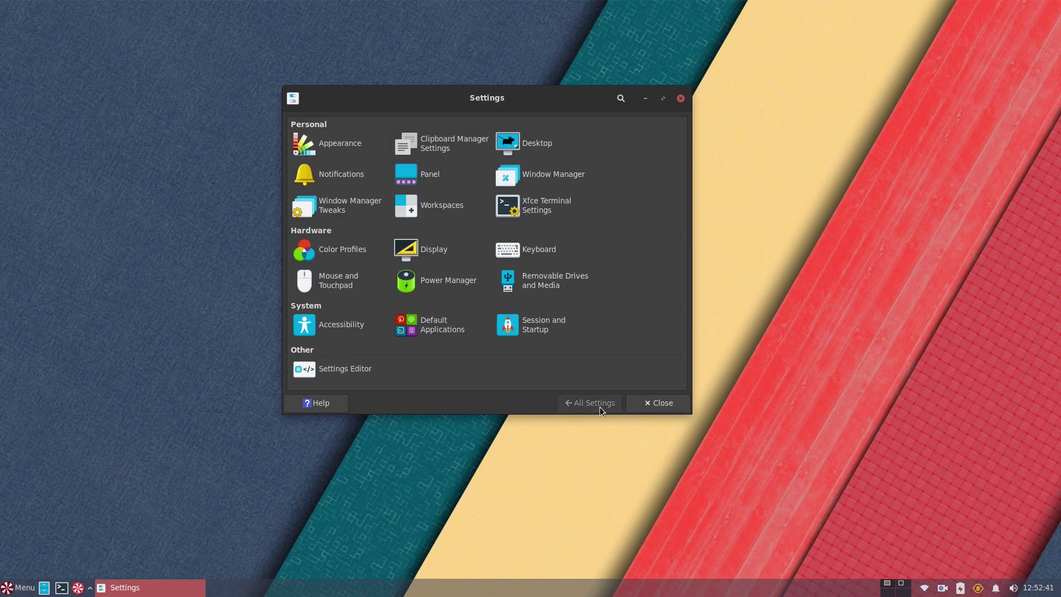
{"action": "left_click", "coordinate": [320, 213]}
{"action": "left_click", "coordinate": [350, 125]}
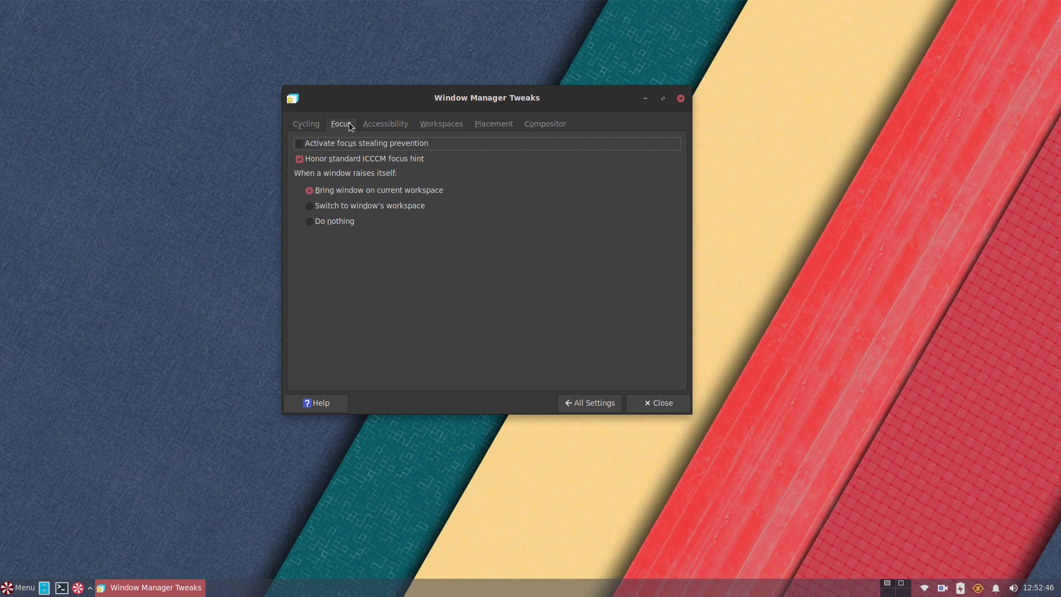
{"action": "left_click", "coordinate": [390, 125]}
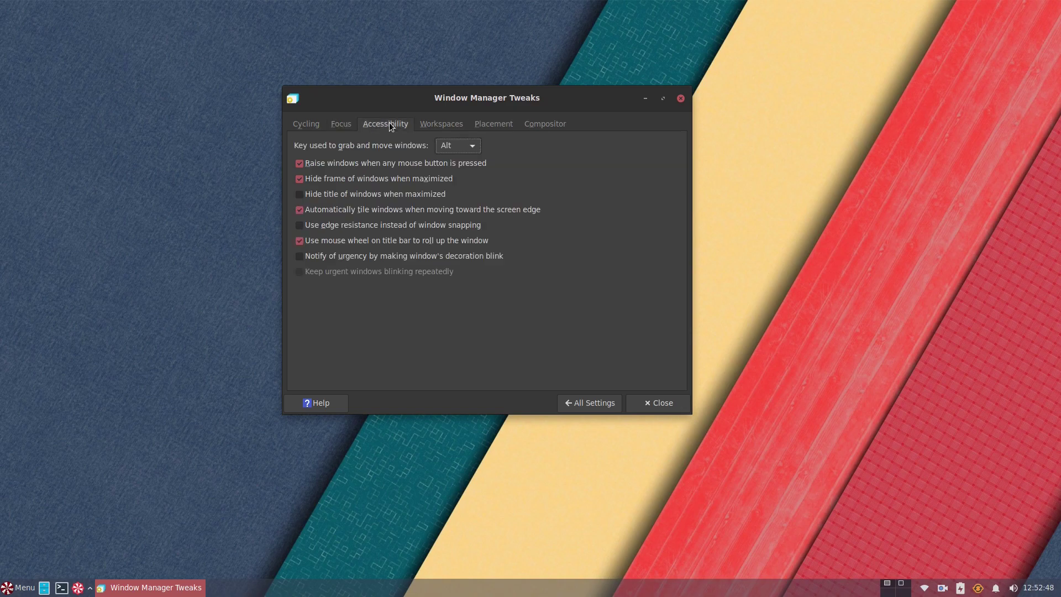
{"action": "left_click", "coordinate": [435, 126]}
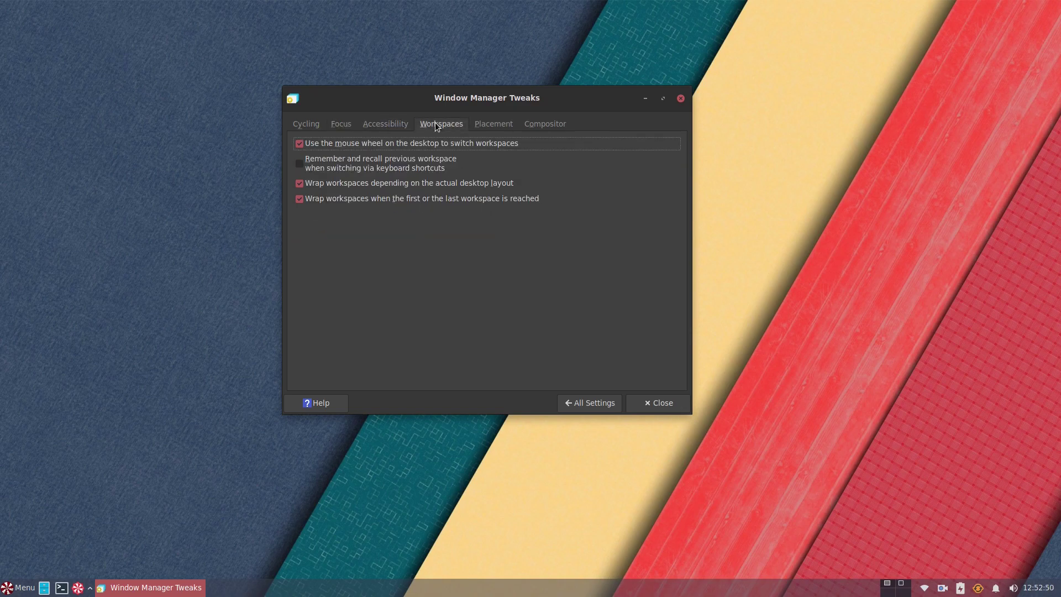
{"action": "left_click", "coordinate": [502, 125]}
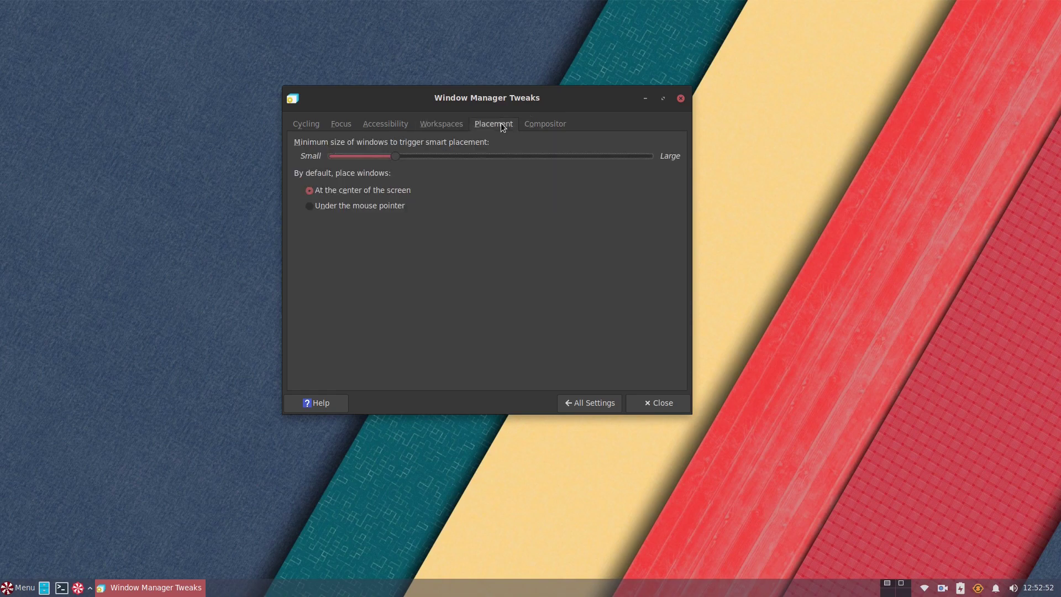
{"action": "left_click", "coordinate": [532, 126]}
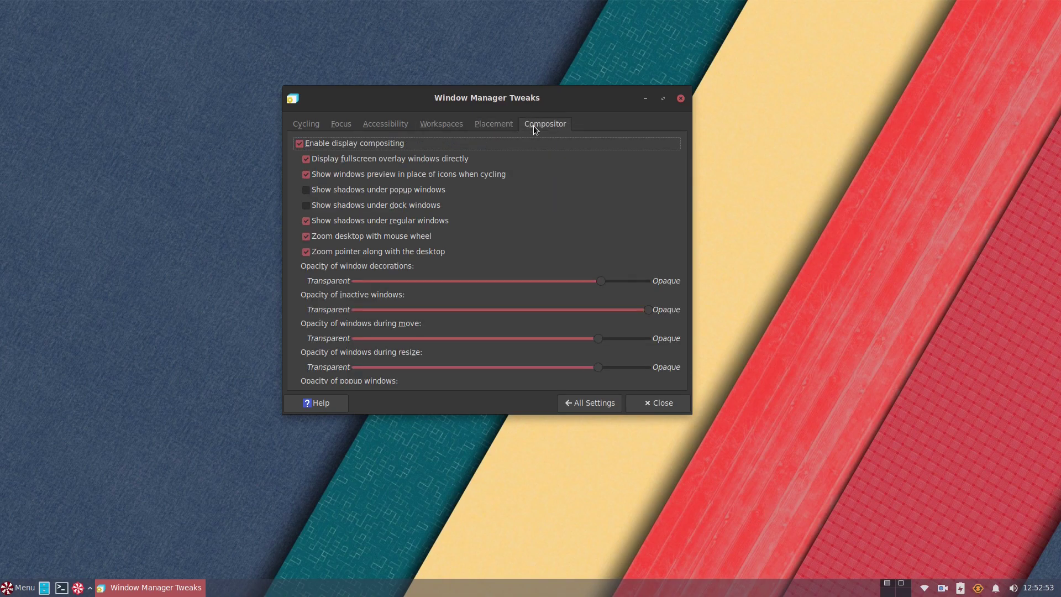
{"action": "left_click", "coordinate": [577, 404]}
Review the Workspaces settings' Margins and General tabs: four workspaces, zero margins
{"action": "left_click", "coordinate": [444, 207]}
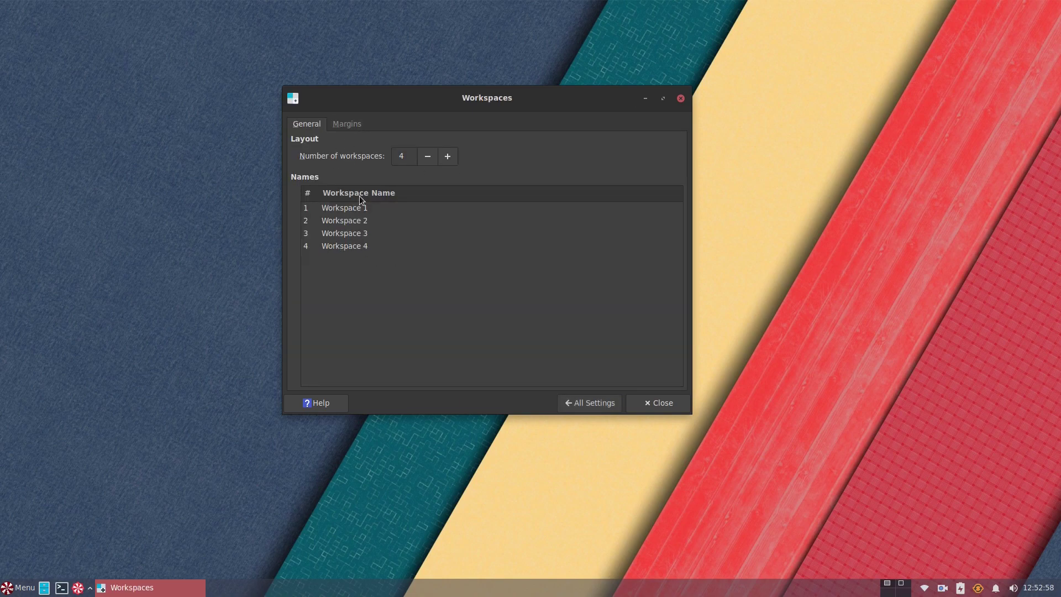
{"action": "left_click", "coordinate": [352, 123]}
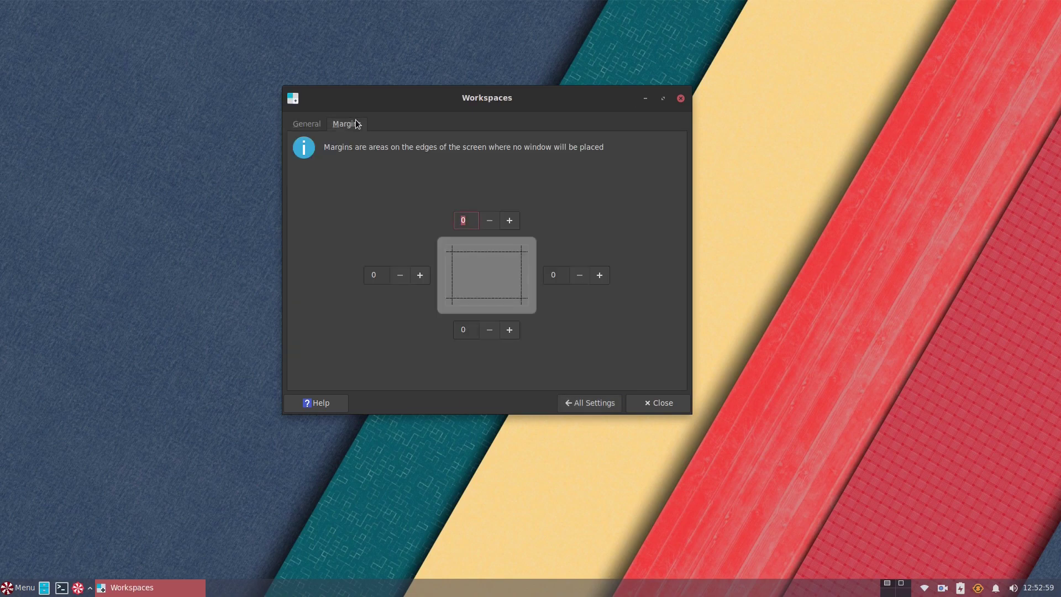
{"action": "left_click", "coordinate": [310, 124]}
{"action": "left_click", "coordinate": [589, 403]}
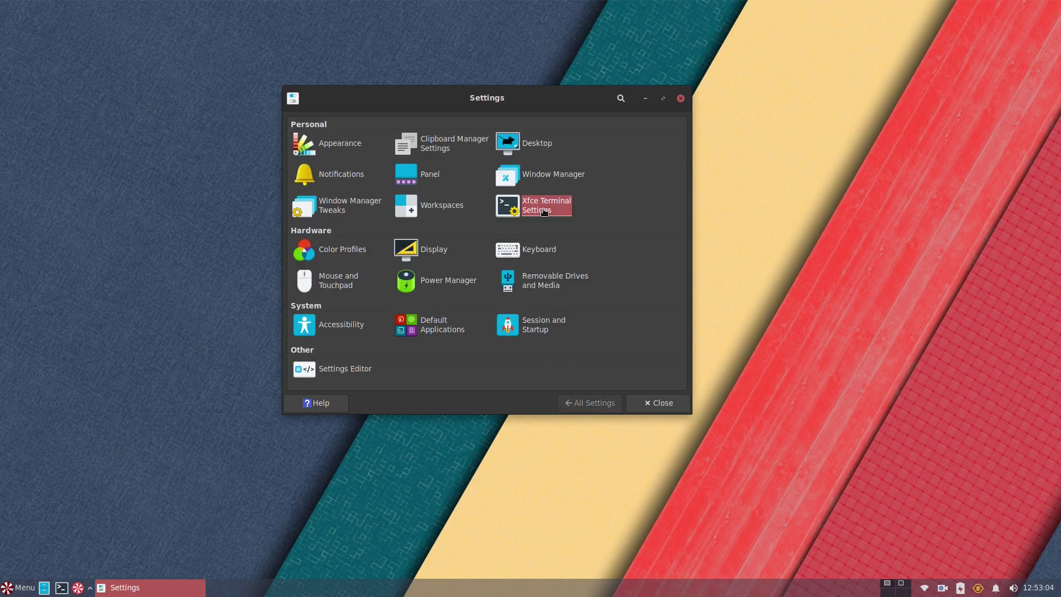
{"action": "left_click", "coordinate": [544, 212]}
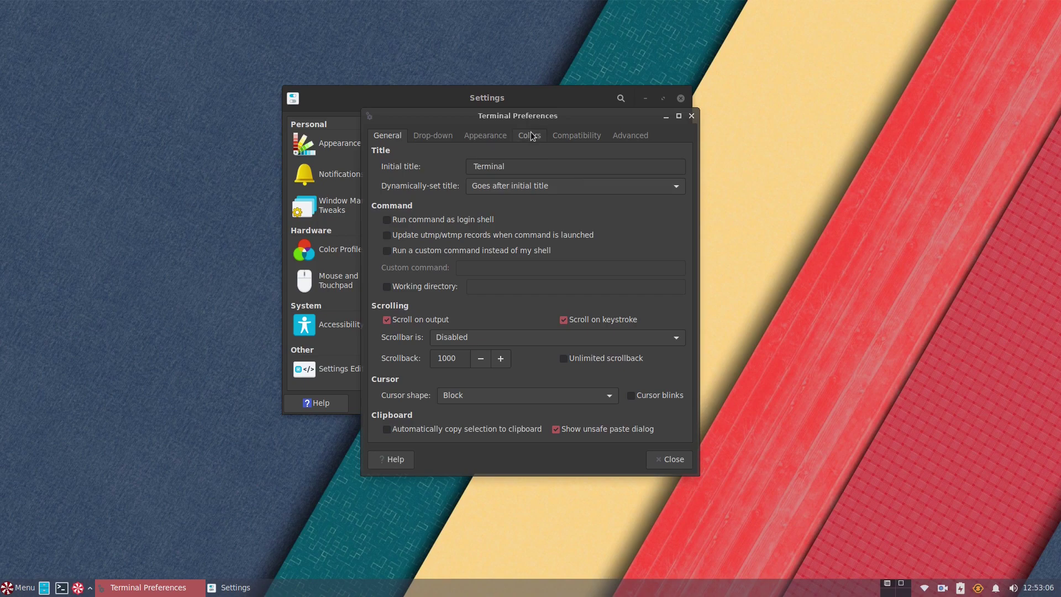
{"action": "left_click_drag", "start_coordinate": [529, 116], "coordinate": [822, 146]}
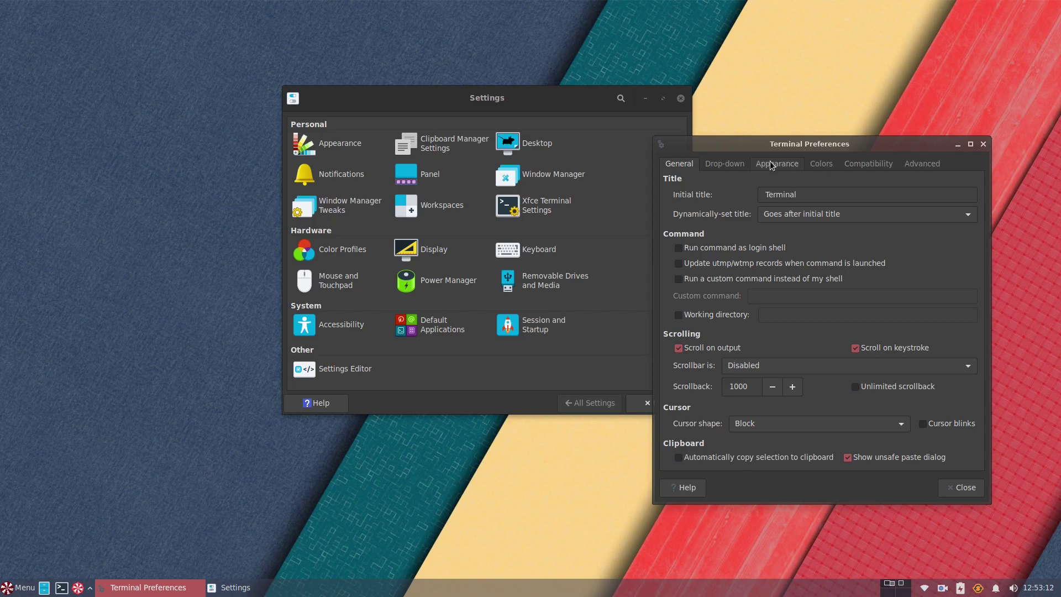
{"action": "left_click", "coordinate": [739, 164]}
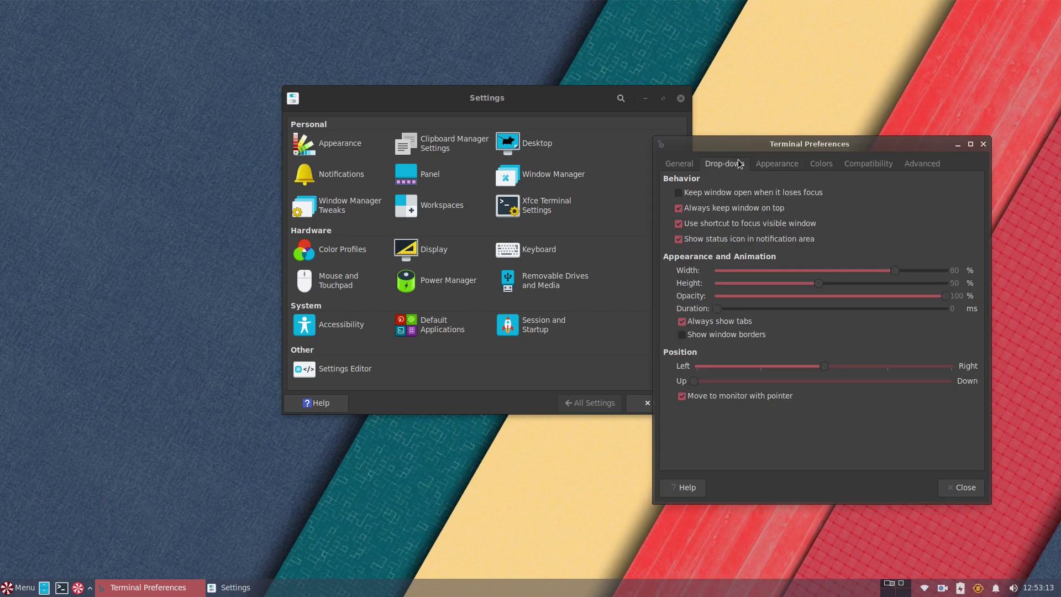
{"action": "left_click", "coordinate": [773, 164]}
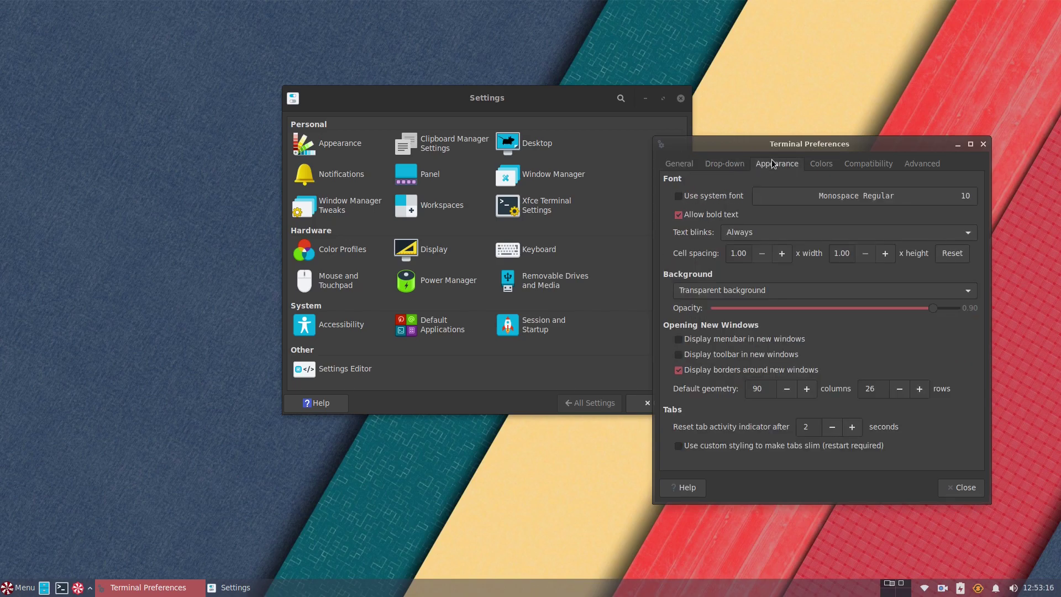
{"action": "left_click", "coordinate": [828, 164]}
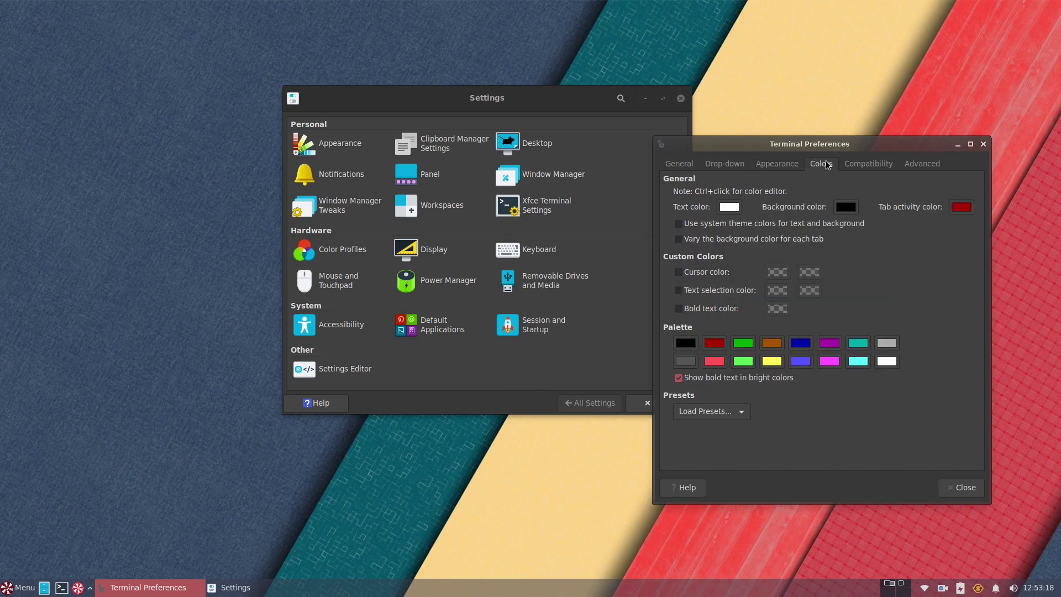
{"action": "left_click", "coordinate": [852, 165]}
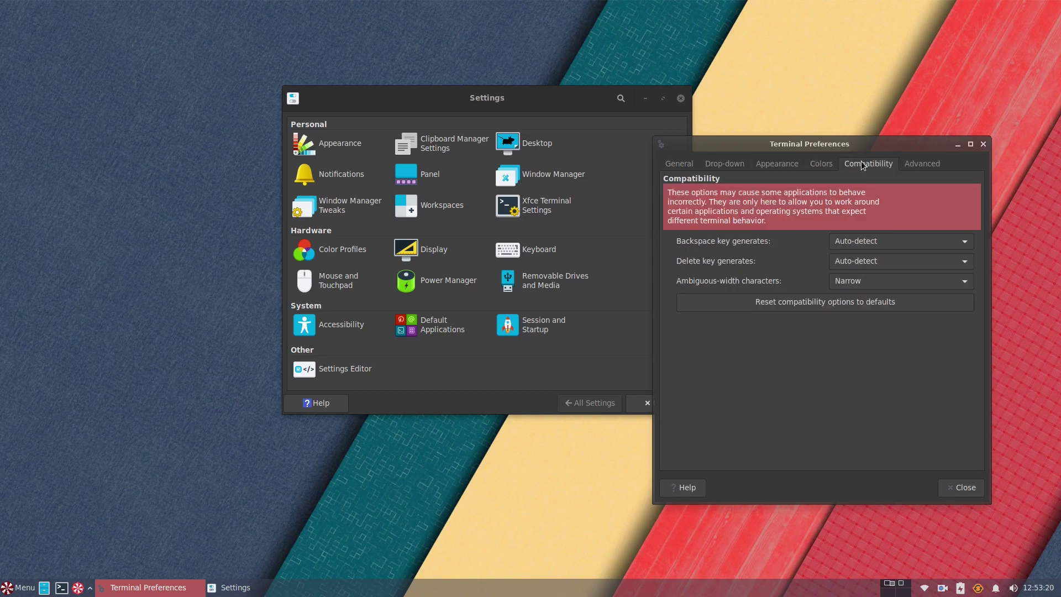
{"action": "left_click", "coordinate": [920, 165]}
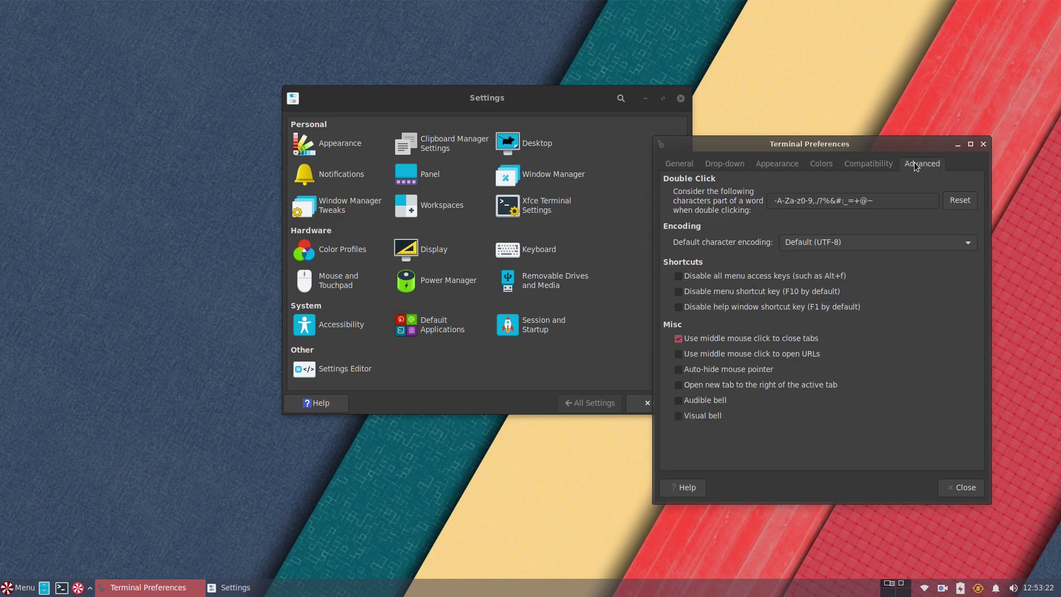
Close terminal preferences, view Color Profiles without adding one, then open Display settings
{"action": "left_click", "coordinate": [960, 488]}
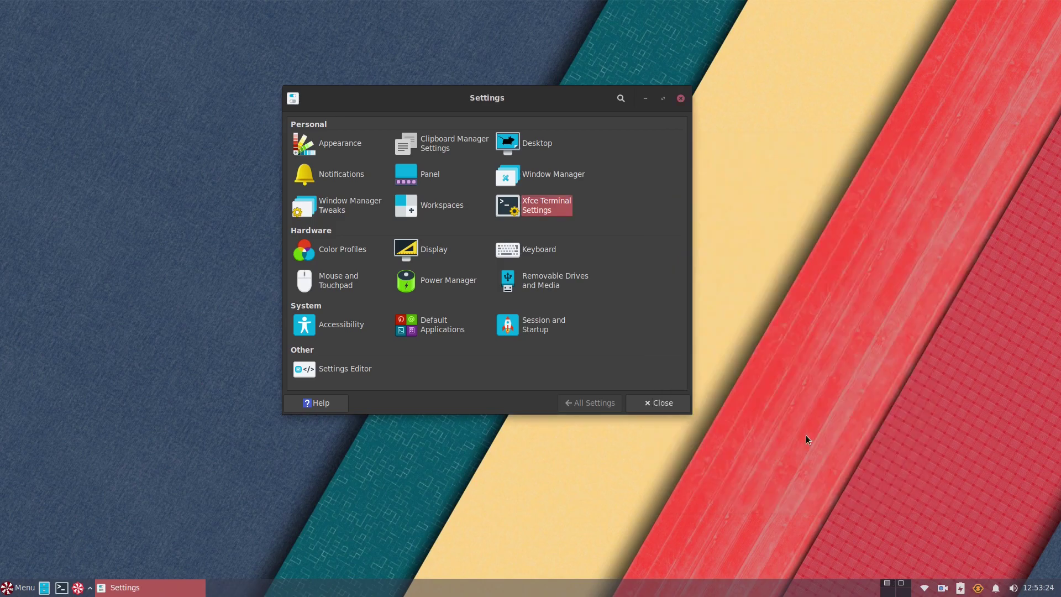
{"action": "left_click", "coordinate": [358, 252]}
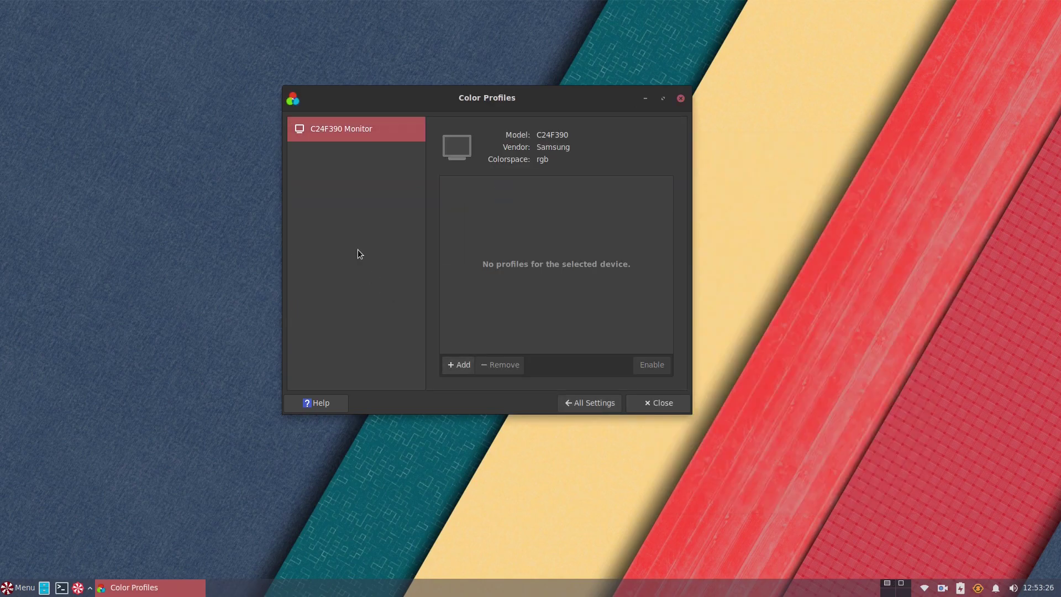
{"action": "left_click", "coordinate": [467, 366]}
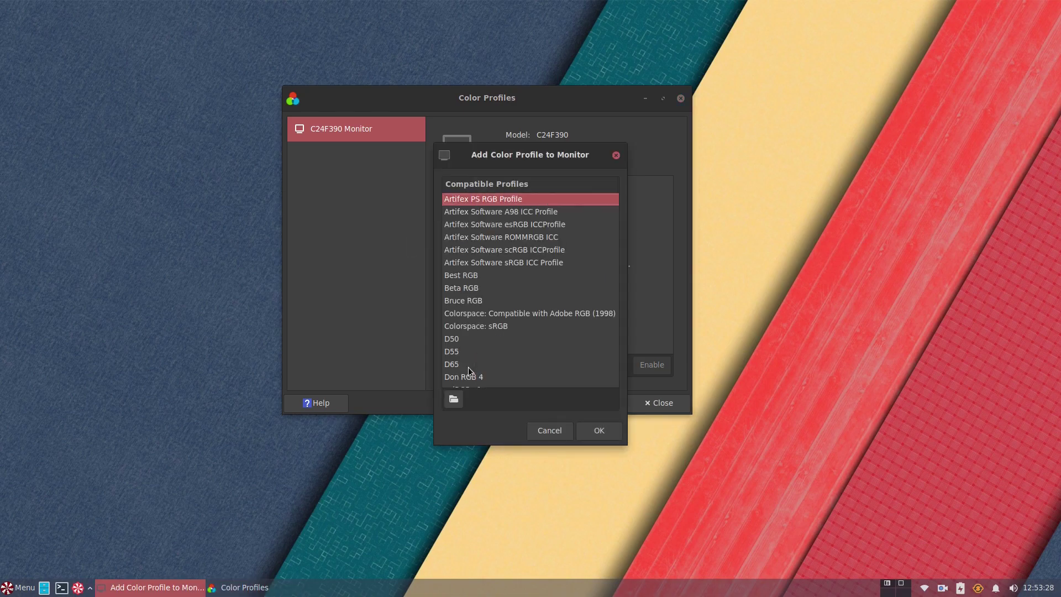
{"action": "left_click", "coordinate": [615, 157]}
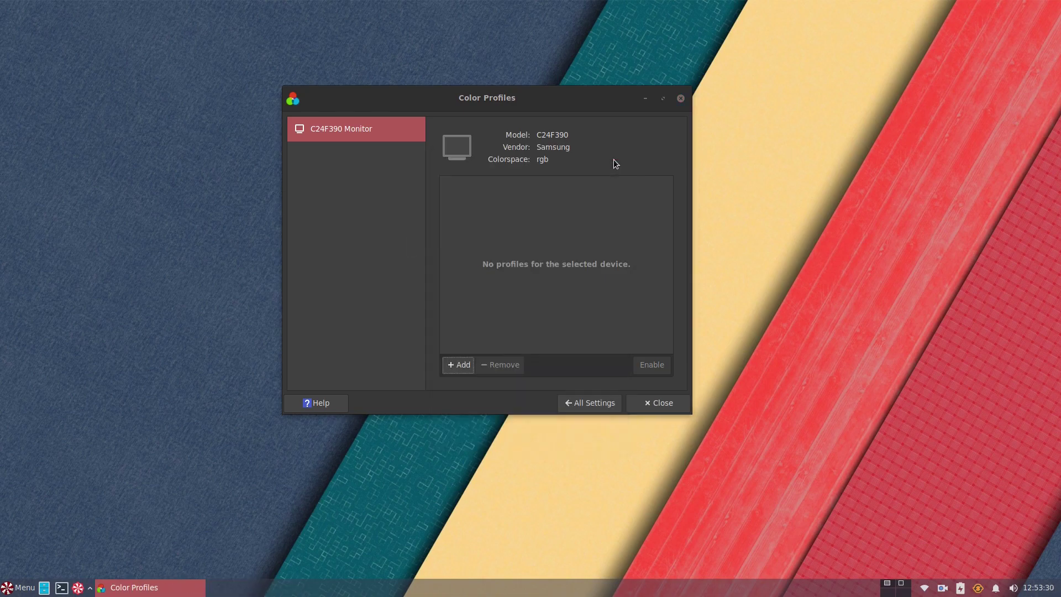
{"action": "left_click", "coordinate": [589, 403]}
{"action": "left_click", "coordinate": [424, 248]}
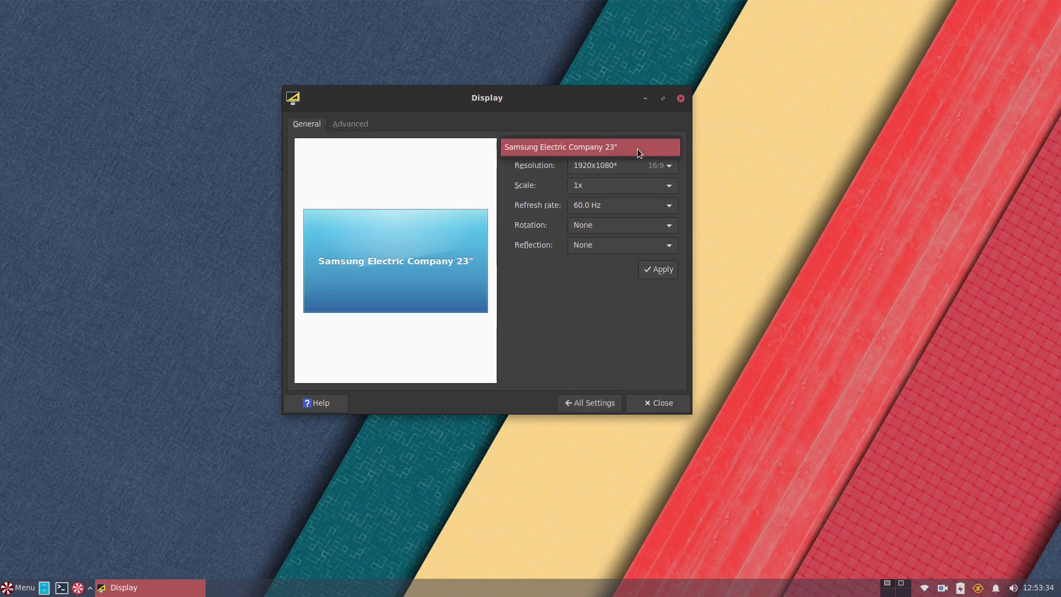
Start Install a Web Browser from Welcome, authenticating with the account password, and move Welcome aside
{"action": "left_click", "coordinate": [336, 118]}
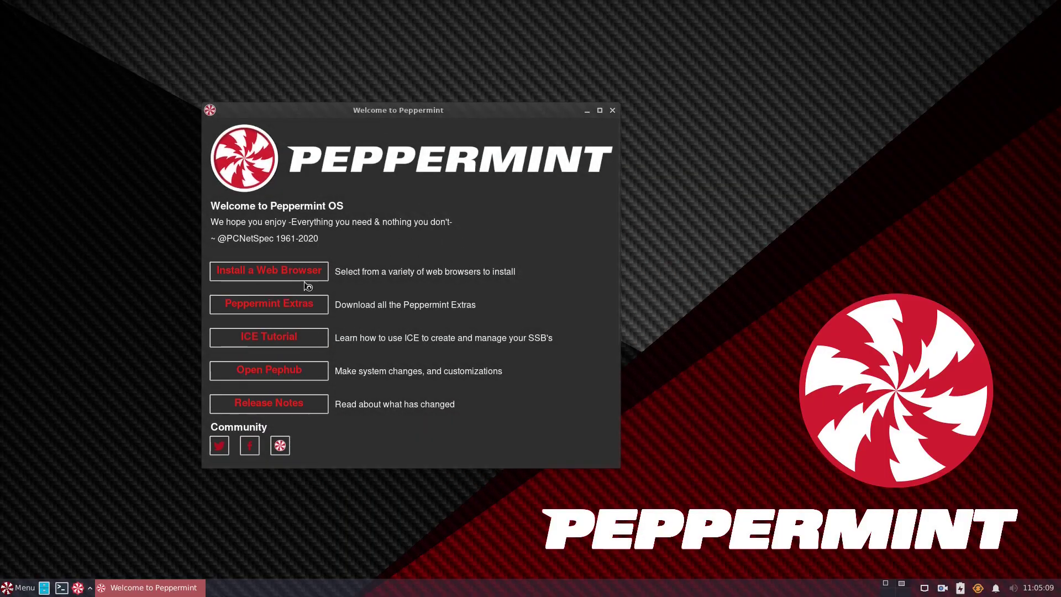
{"action": "left_click", "coordinate": [308, 284]}
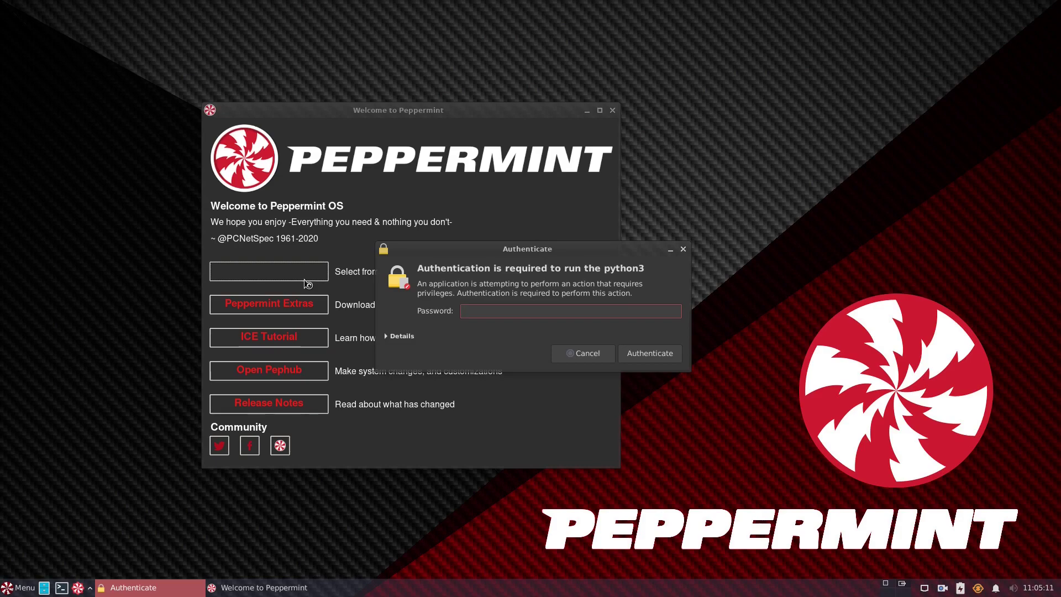
{"action": "type", "text": "p"}
{"action": "key", "text": "Return"}
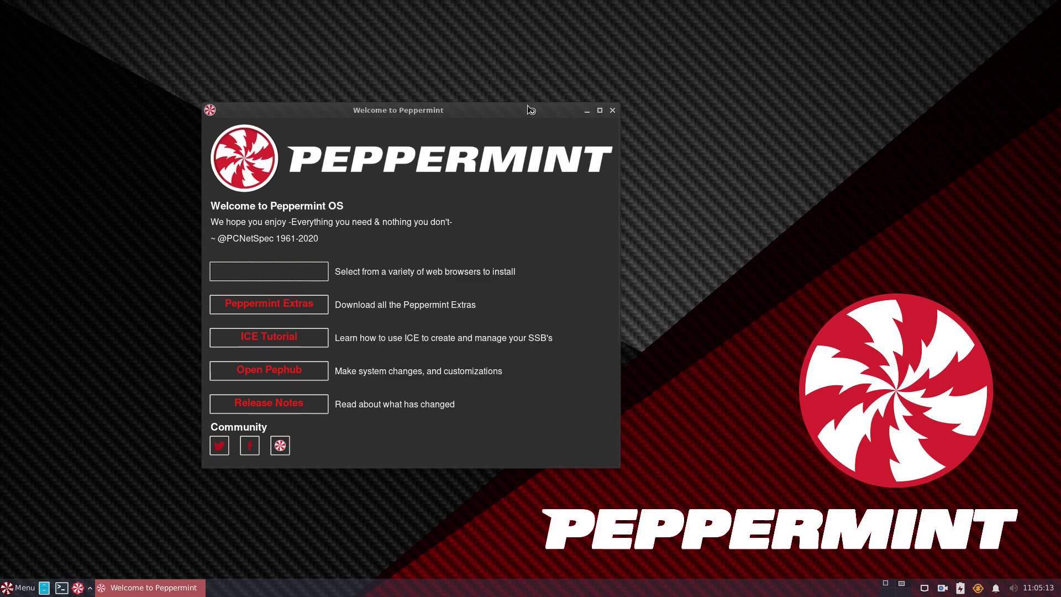
{"action": "left_click_drag", "start_coordinate": [528, 109], "coordinate": [150, 337]}
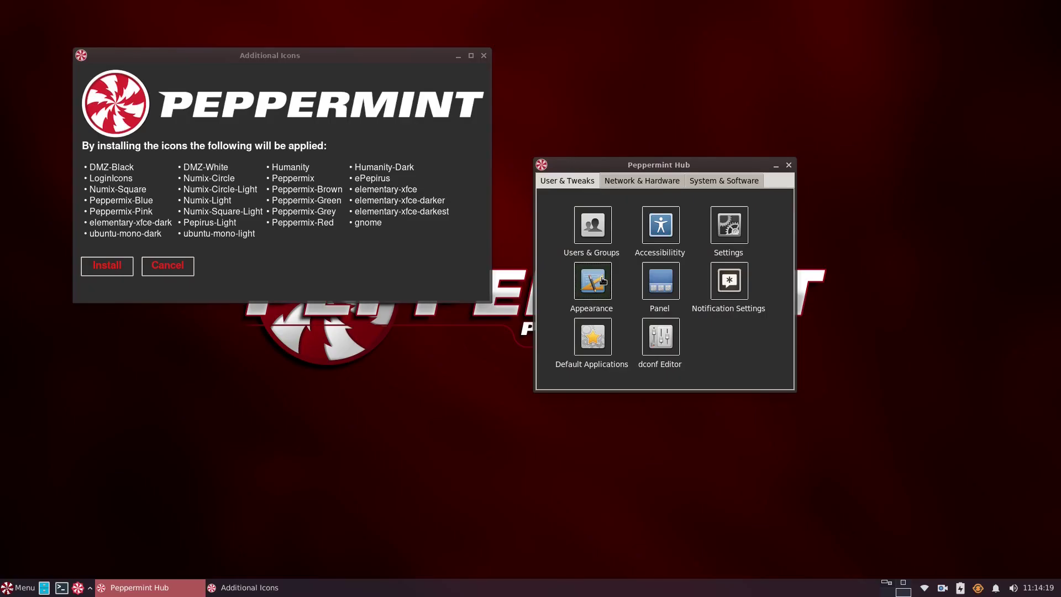
Open Appearance from Peppermint Hub's User & Tweaks tab
{"action": "left_click", "coordinate": [602, 279]}
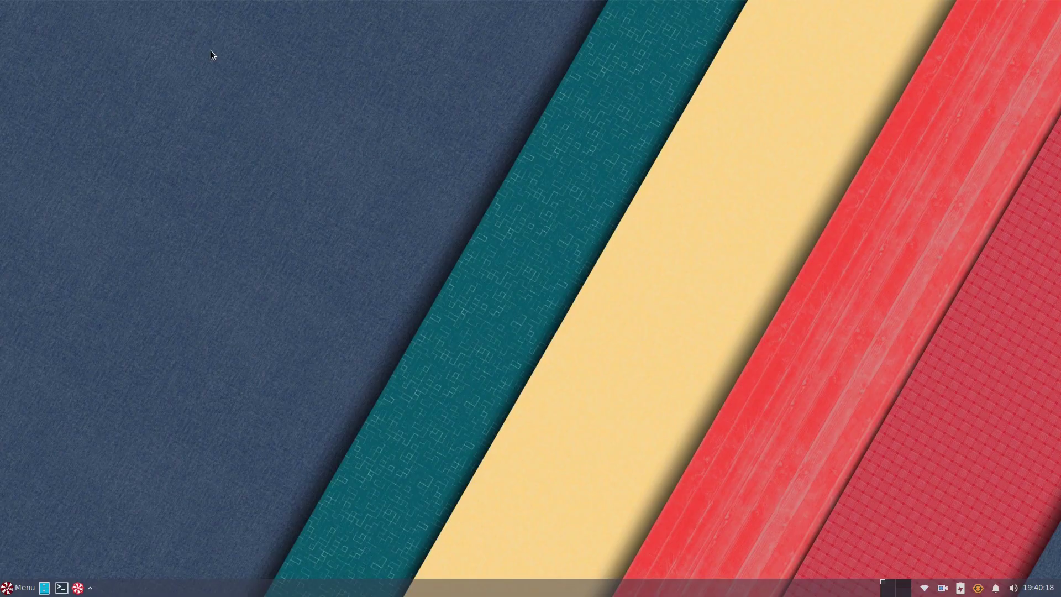
Launch Ice from the applications menu by searching 'ice'
{"action": "key", "text": "super"}
{"action": "type", "text": "ice"}
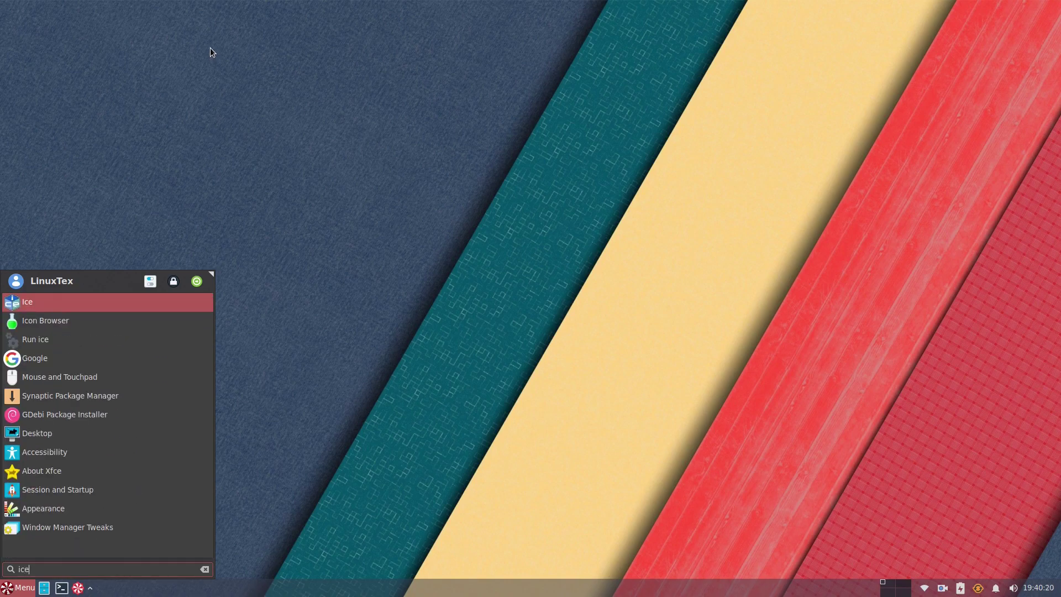
{"action": "left_click", "coordinate": [32, 304]}
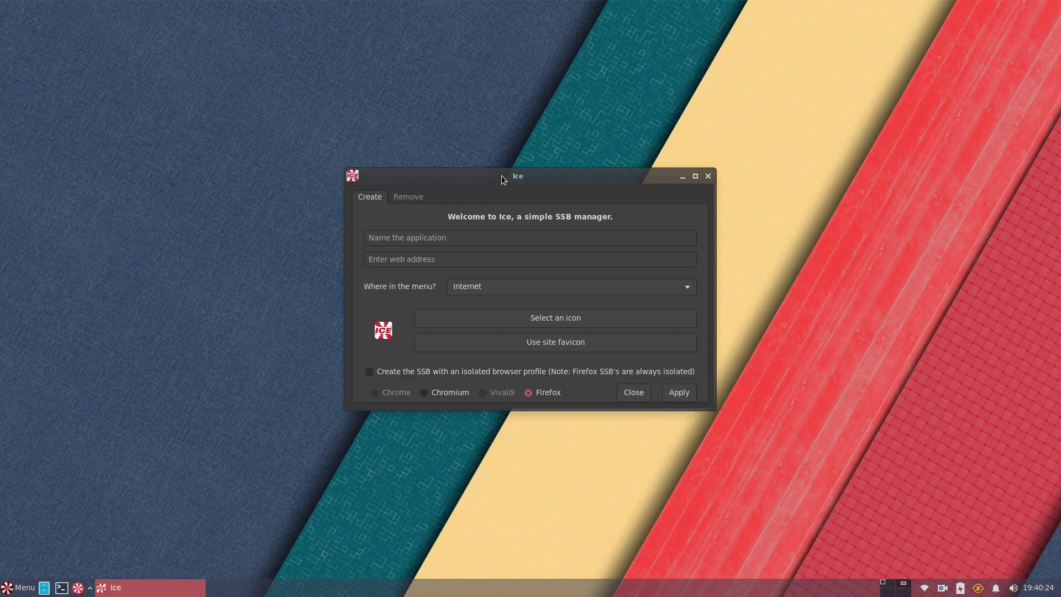
{"action": "left_click_drag", "start_coordinate": [501, 175], "coordinate": [521, 181]}
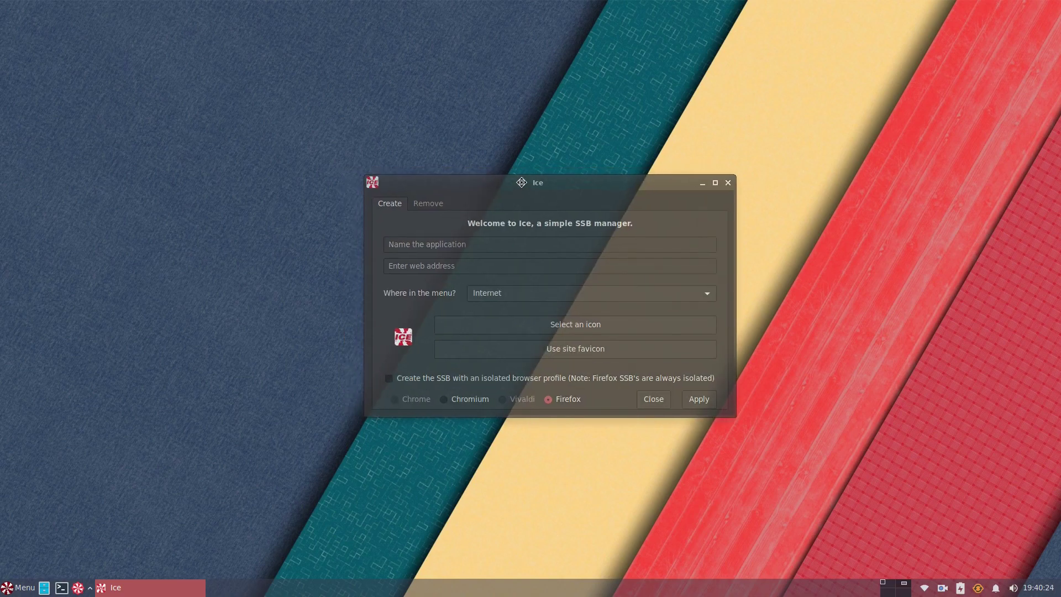
{"action": "left_click", "coordinate": [437, 245]}
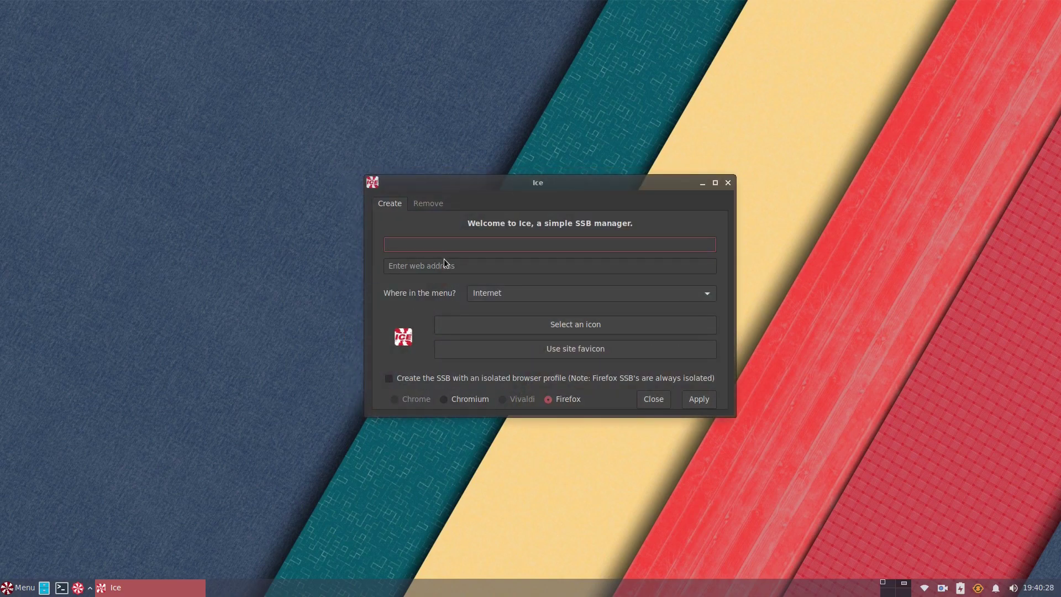
{"action": "left_click", "coordinate": [445, 263]}
{"action": "type", "text": "https://en.wikipedia.org"}
{"action": "left_click", "coordinate": [458, 246]}
{"action": "type", "text": "Wikipedia"}
{"action": "left_click", "coordinate": [545, 348]}
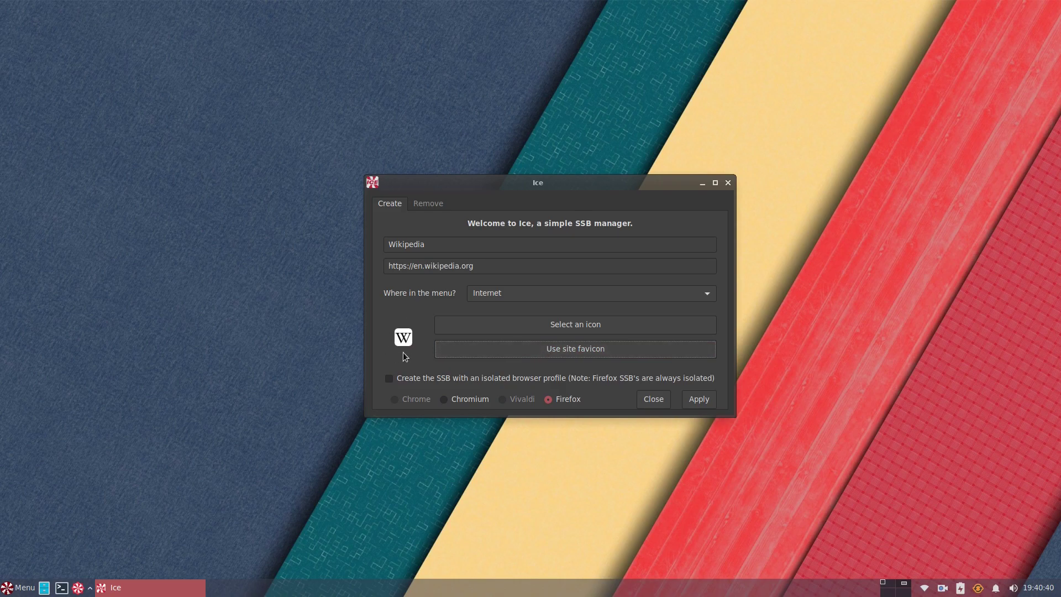
File it under Internet, keep Firefox as the browser, and apply
{"action": "left_click", "coordinate": [547, 290]}
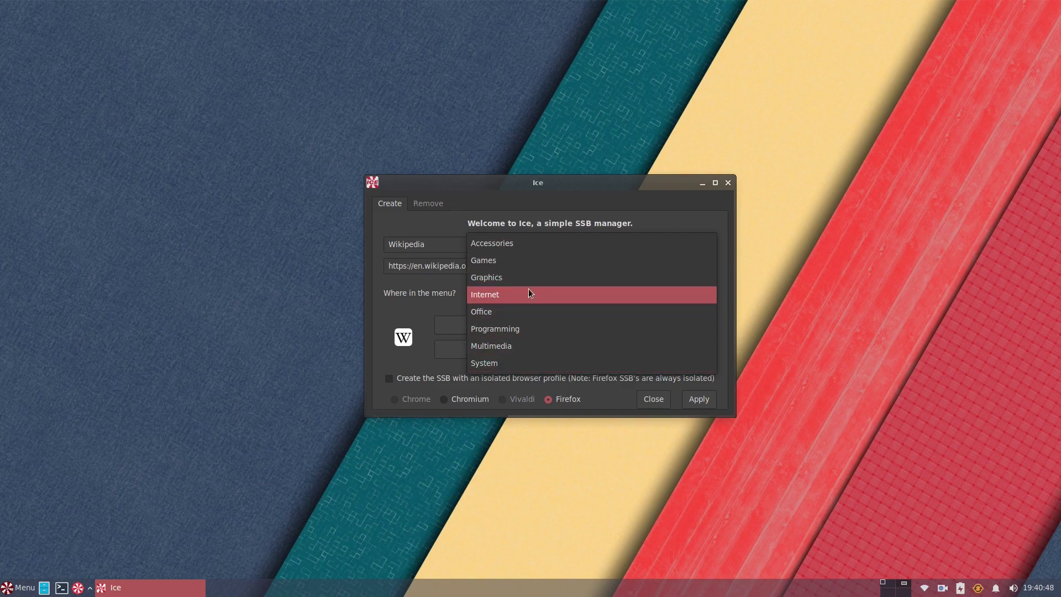
{"action": "left_click", "coordinate": [529, 290]}
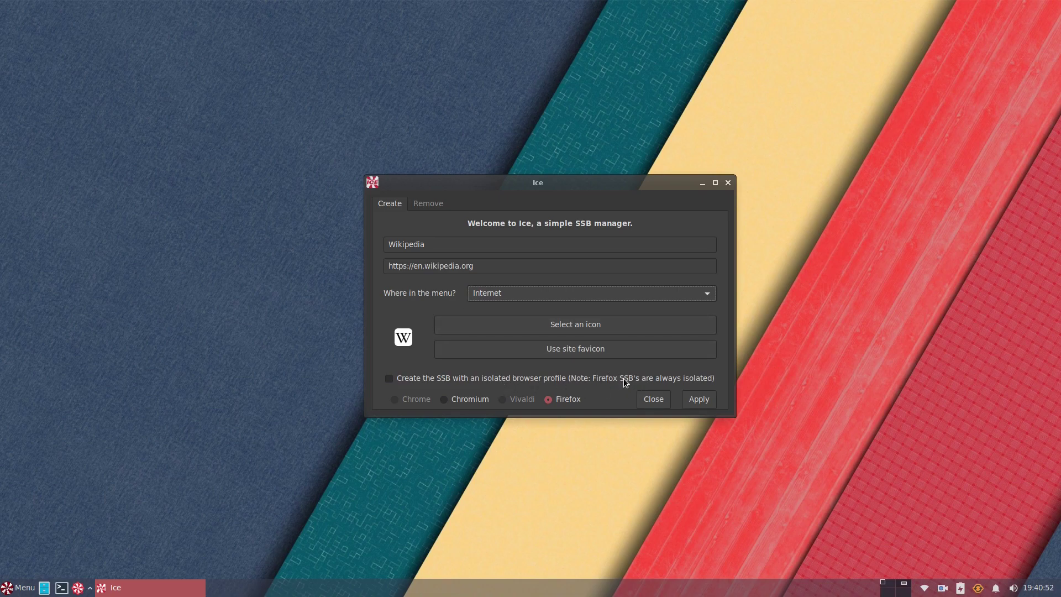
{"action": "left_click", "coordinate": [464, 398]}
{"action": "left_click", "coordinate": [567, 401]}
{"action": "left_click", "coordinate": [695, 404]}
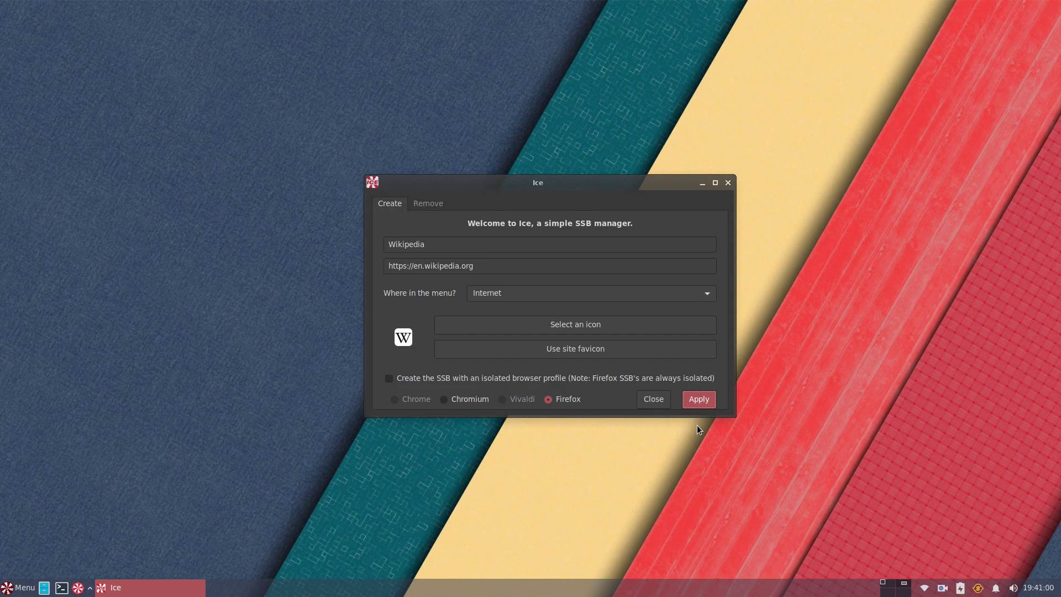
Check Ice's existing web apps, close Ice, and launch the Wikipedia web app from the menu
{"action": "left_click", "coordinate": [436, 203]}
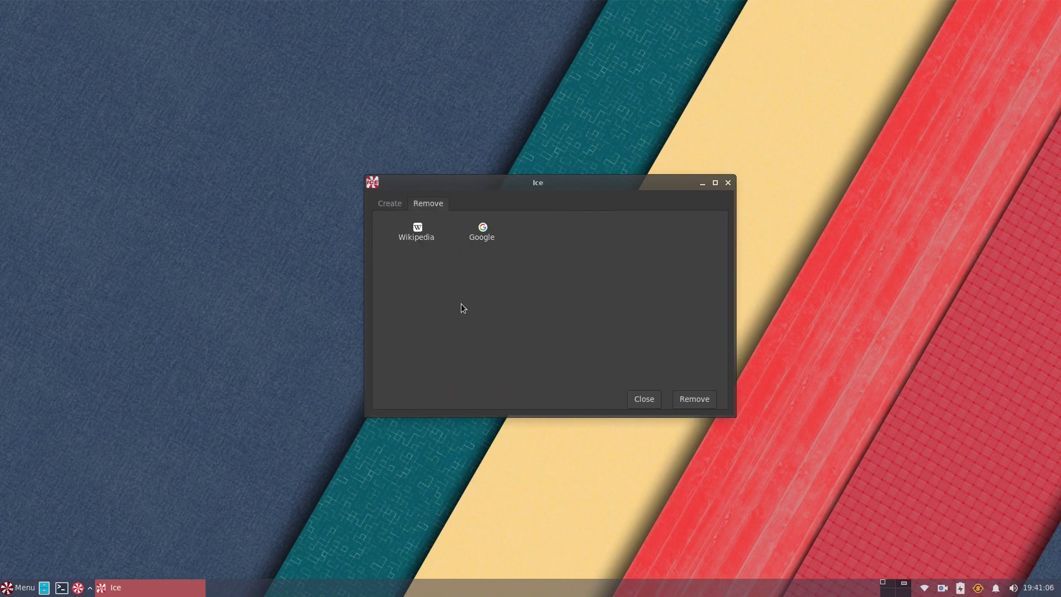
{"action": "left_click", "coordinate": [726, 183]}
{"action": "key", "text": "super"}
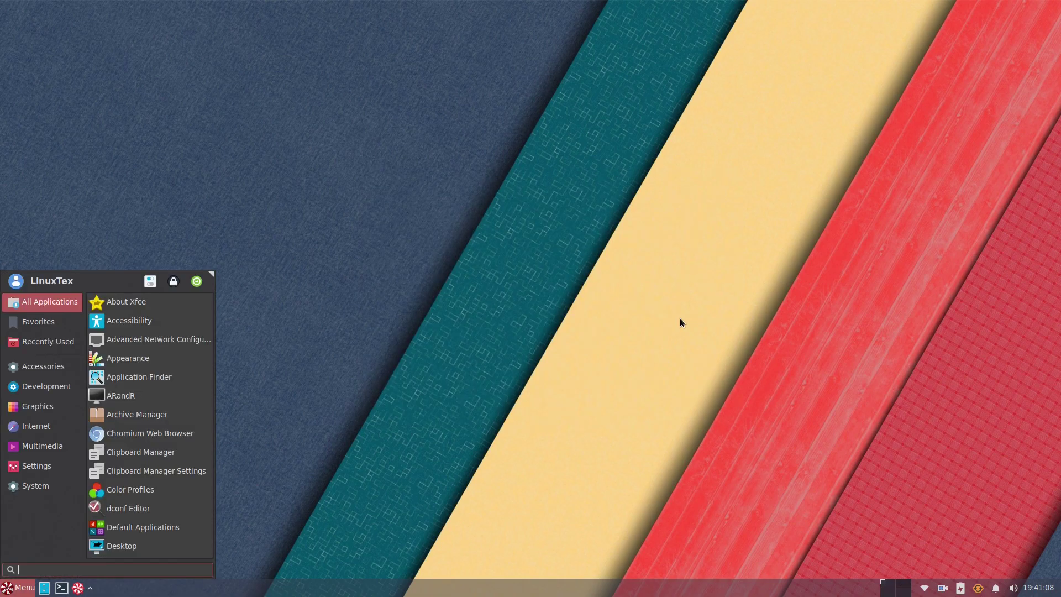
{"action": "left_click", "coordinate": [60, 372]}
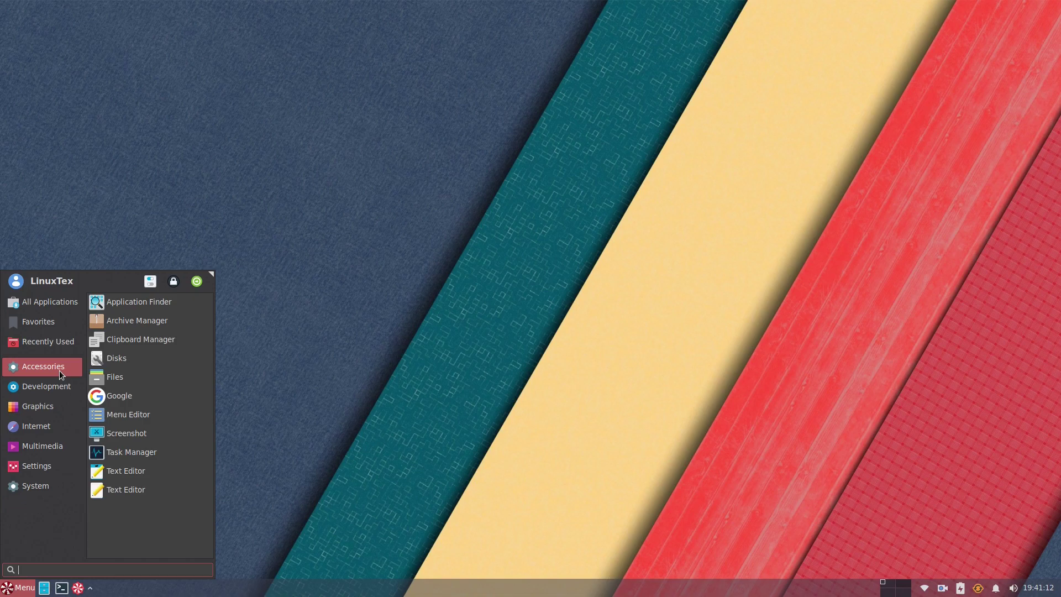
{"action": "mouse_move", "coordinate": [57, 424]}
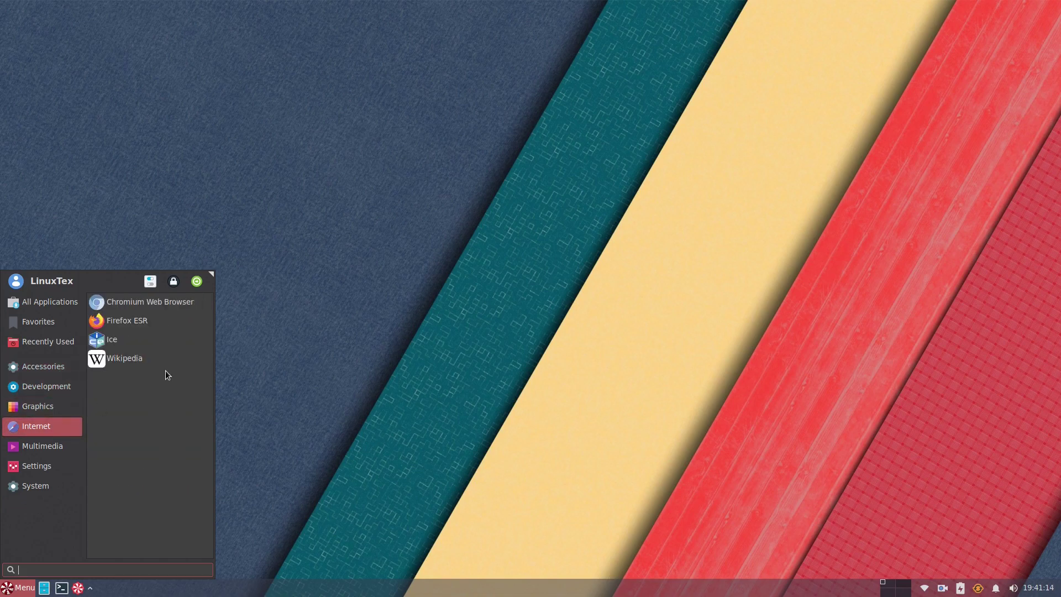
{"action": "left_click", "coordinate": [138, 364]}
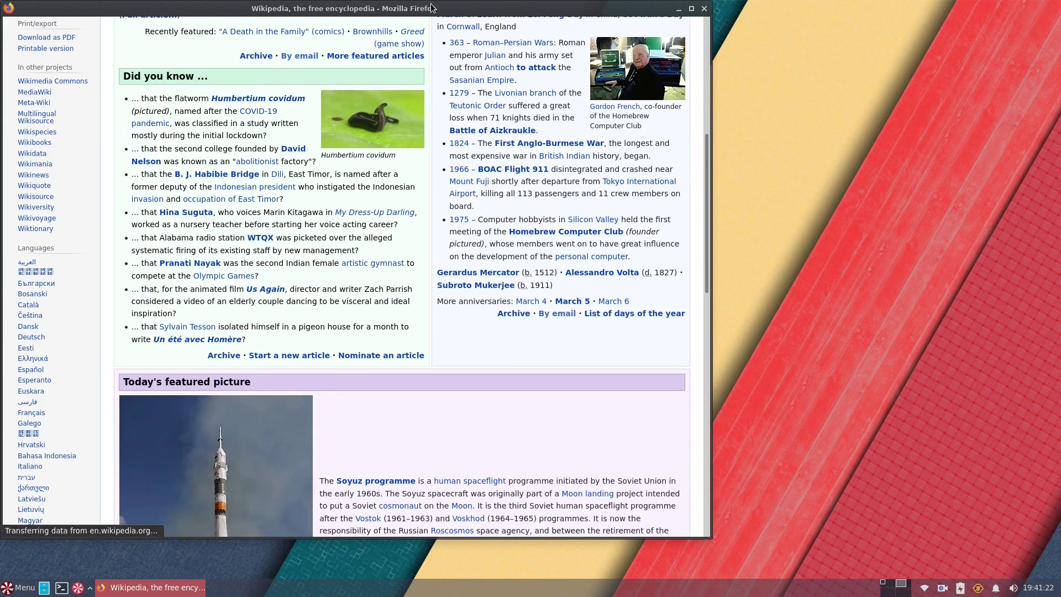
{"action": "left_click_drag", "start_coordinate": [431, 9], "coordinate": [536, 37]}
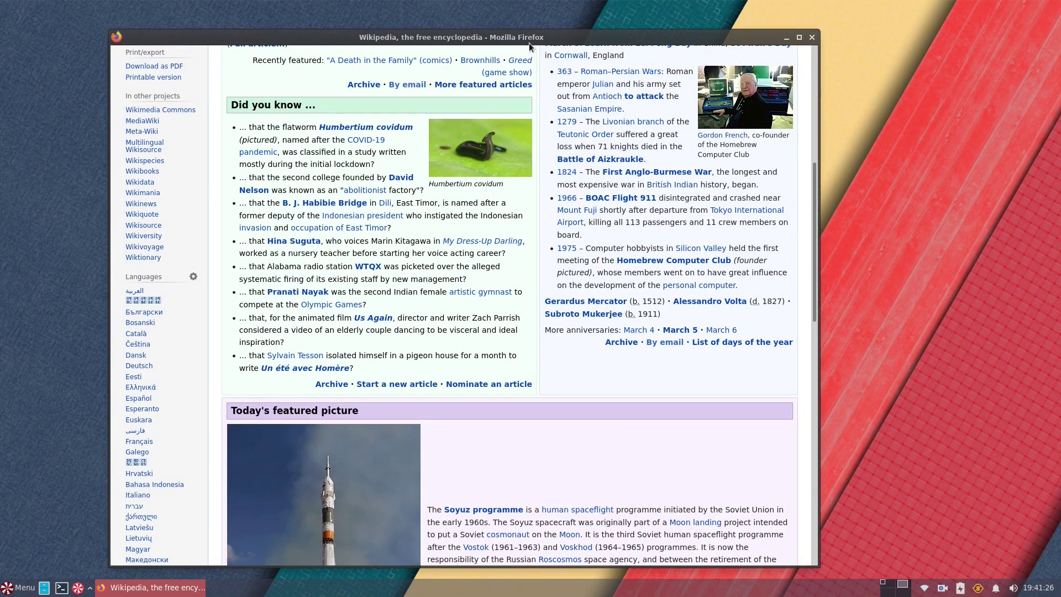
{"action": "left_click", "coordinate": [811, 38]}
Add a Wikipedia shortcut to the desktop and launch it from there
{"action": "left_click", "coordinate": [19, 587]}
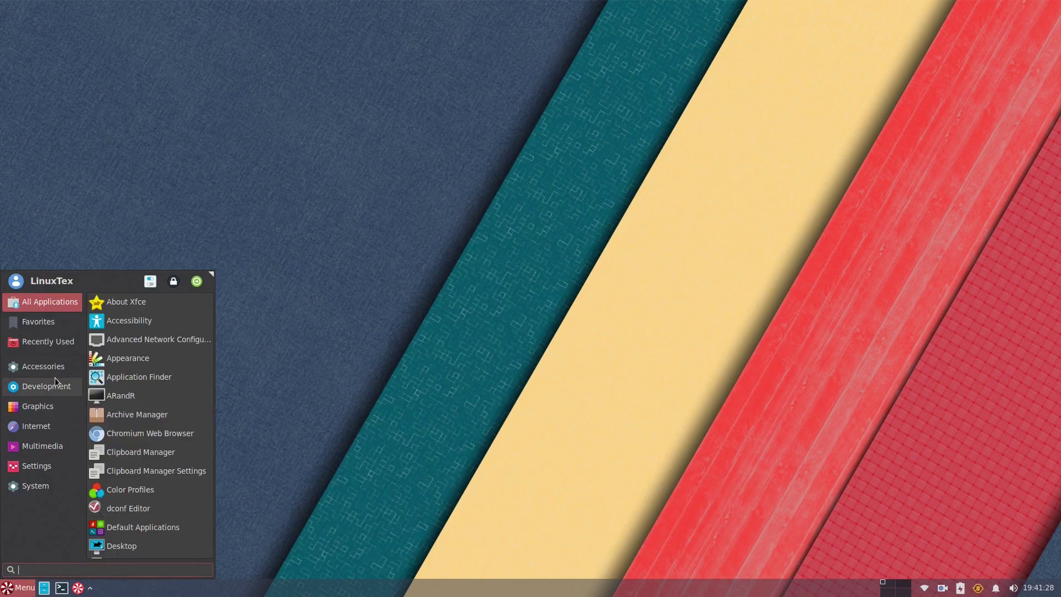
{"action": "mouse_move", "coordinate": [56, 409]}
{"action": "right_click", "coordinate": [111, 363]}
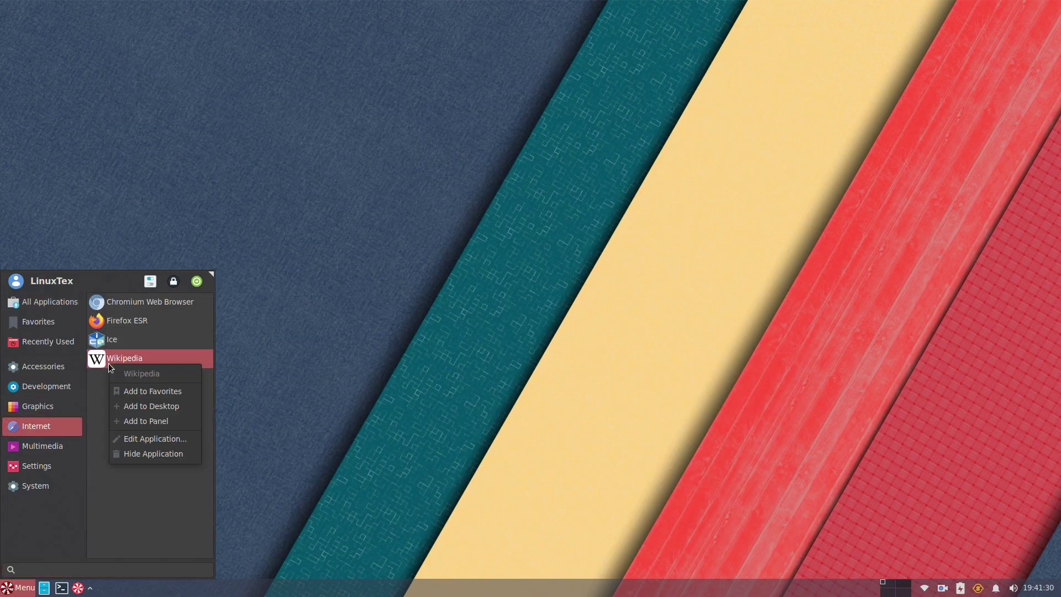
{"action": "left_click", "coordinate": [160, 403]}
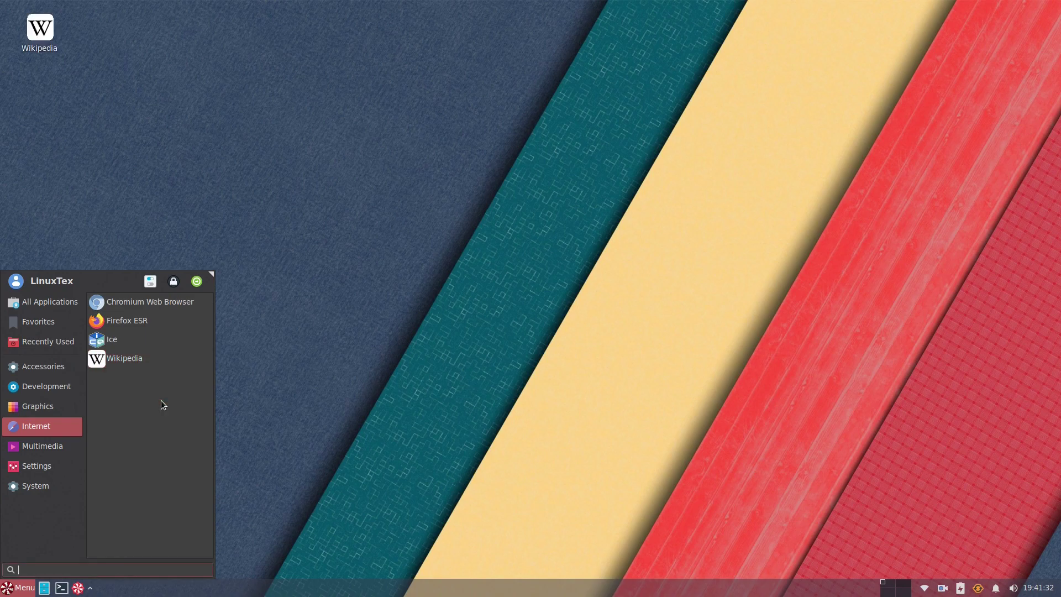
{"action": "left_click", "coordinate": [67, 198]}
{"action": "double_click", "coordinate": [33, 51]}
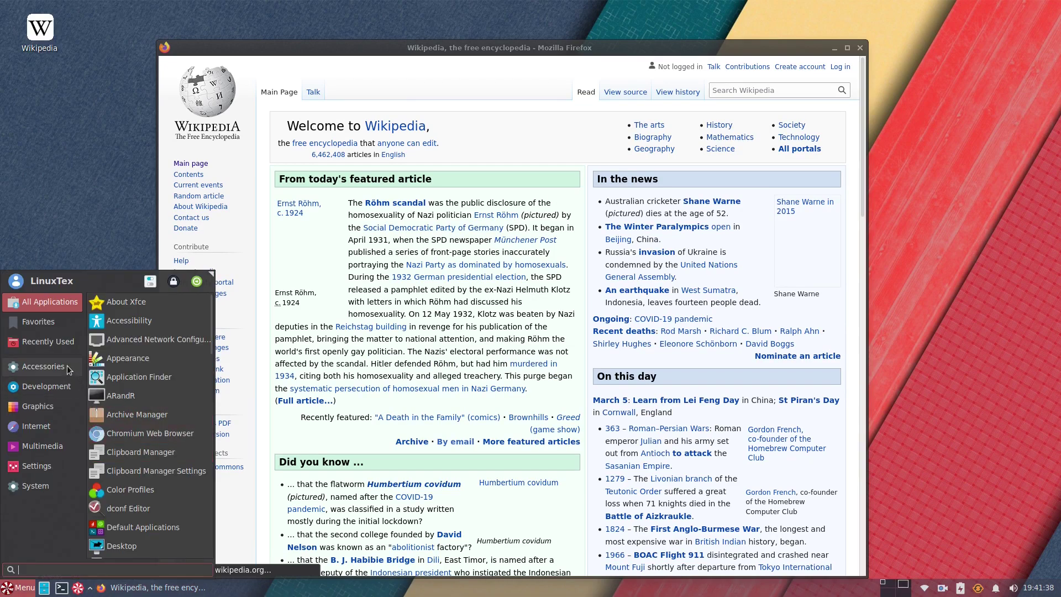
Add a Google shortcut to the desktop as well
{"action": "left_click", "coordinate": [68, 366]}
{"action": "right_click", "coordinate": [160, 389]}
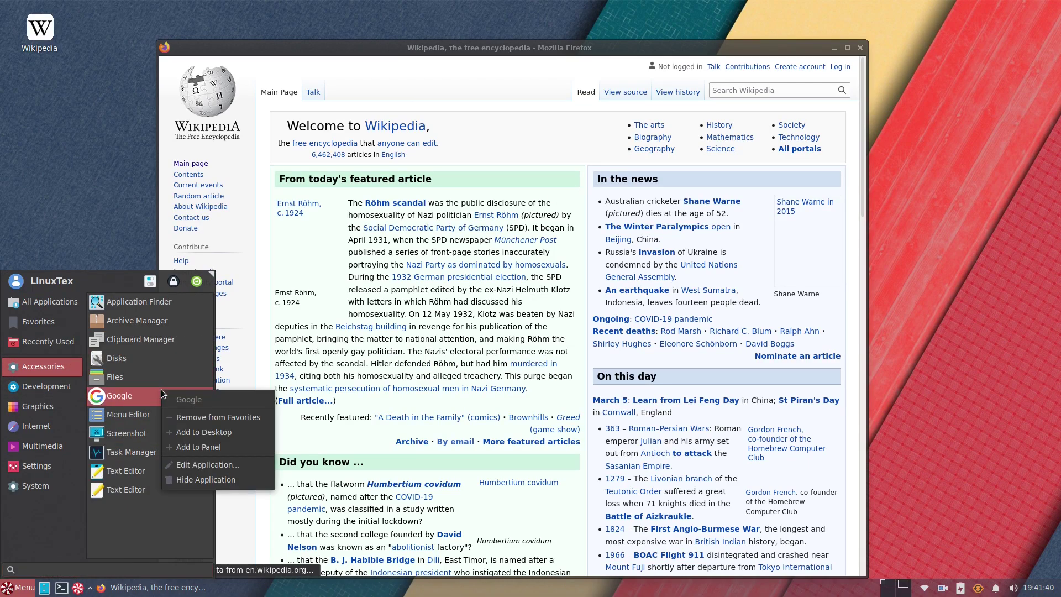
{"action": "left_click", "coordinate": [223, 416]}
{"action": "left_click", "coordinate": [63, 210]}
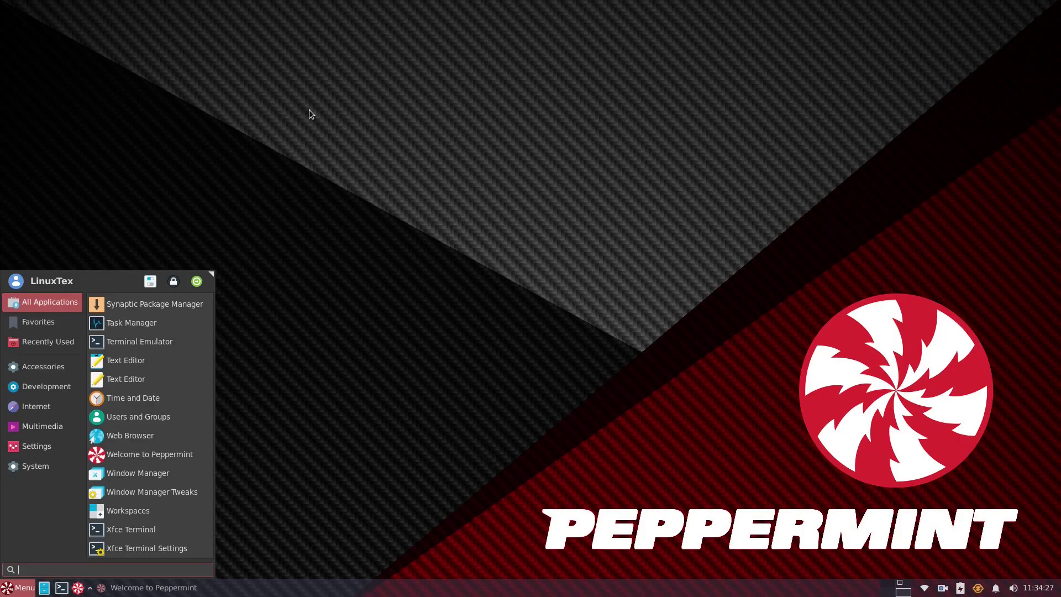
Launch Synaptic with the password, enlarge and raise its window, and give the package list more room
{"action": "type", "text": "syn"}
{"action": "key", "text": "Return"}
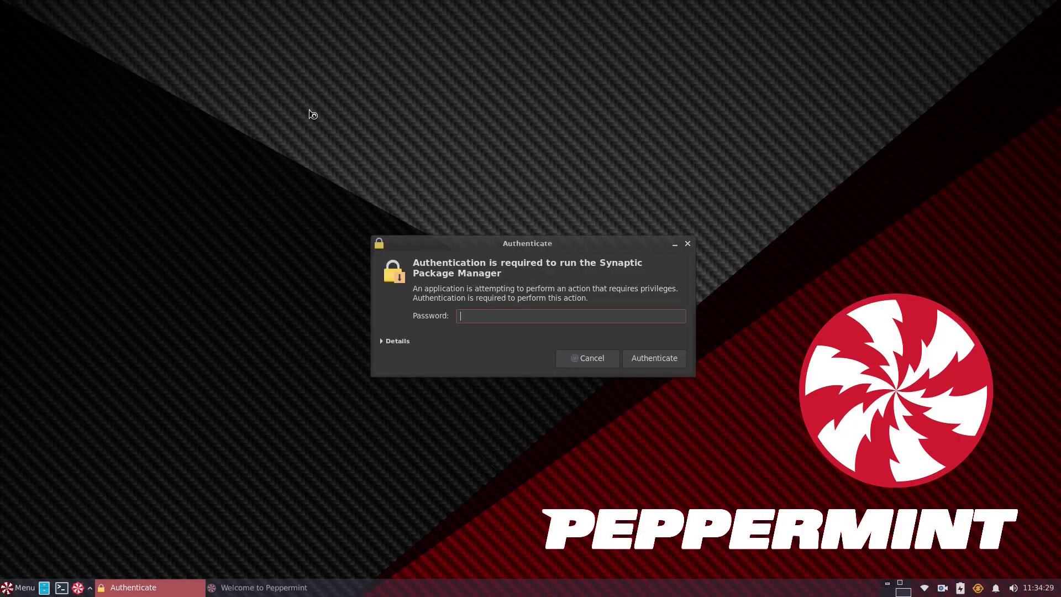
{"action": "type", "text": "•"}
{"action": "key", "text": "Return"}
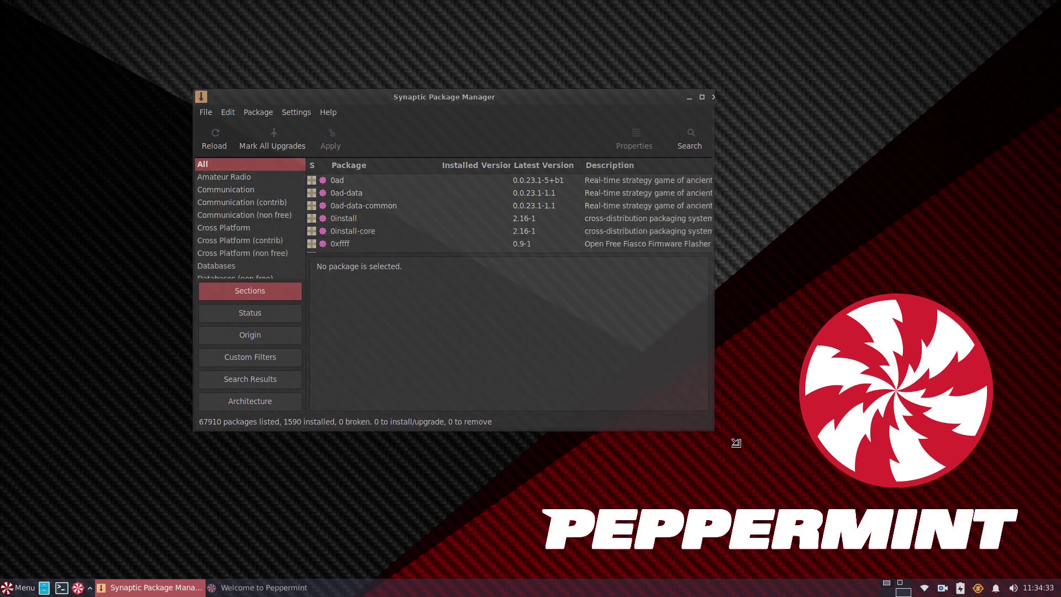
{"action": "left_click_drag", "start_coordinate": [743, 447], "coordinate": [865, 549]}
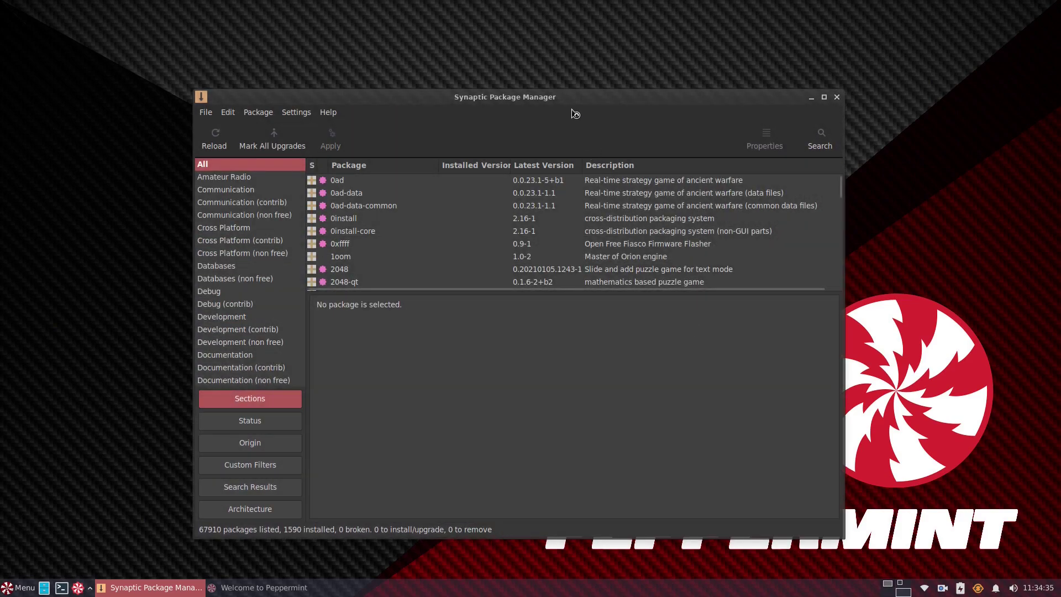
{"action": "left_click_drag", "start_coordinate": [573, 112], "coordinate": [578, 67]}
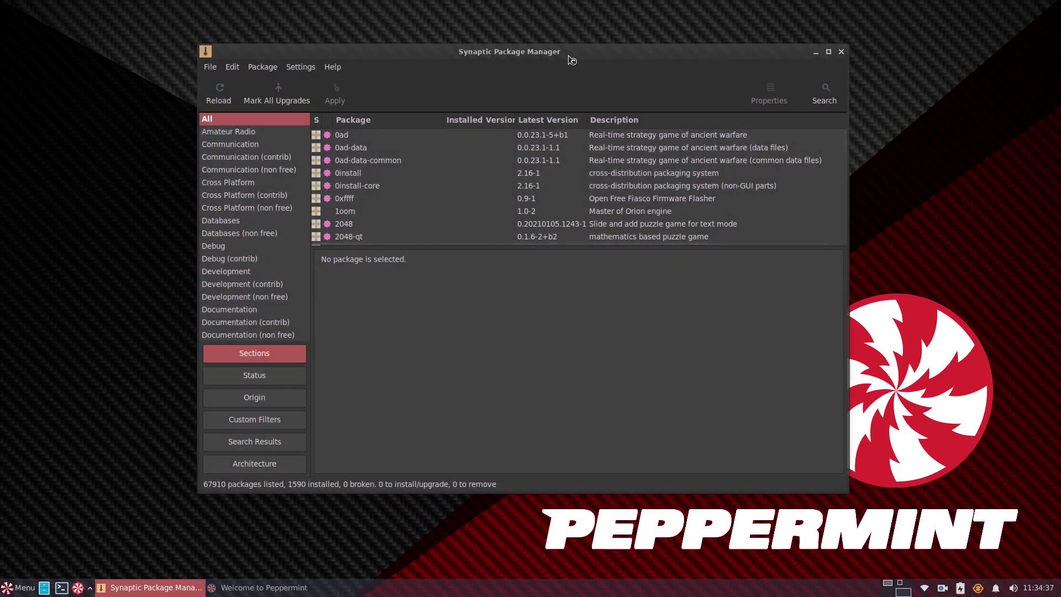
{"action": "scroll", "coordinate": [395, 188], "scroll_direction": "down", "scroll_amount": 5}
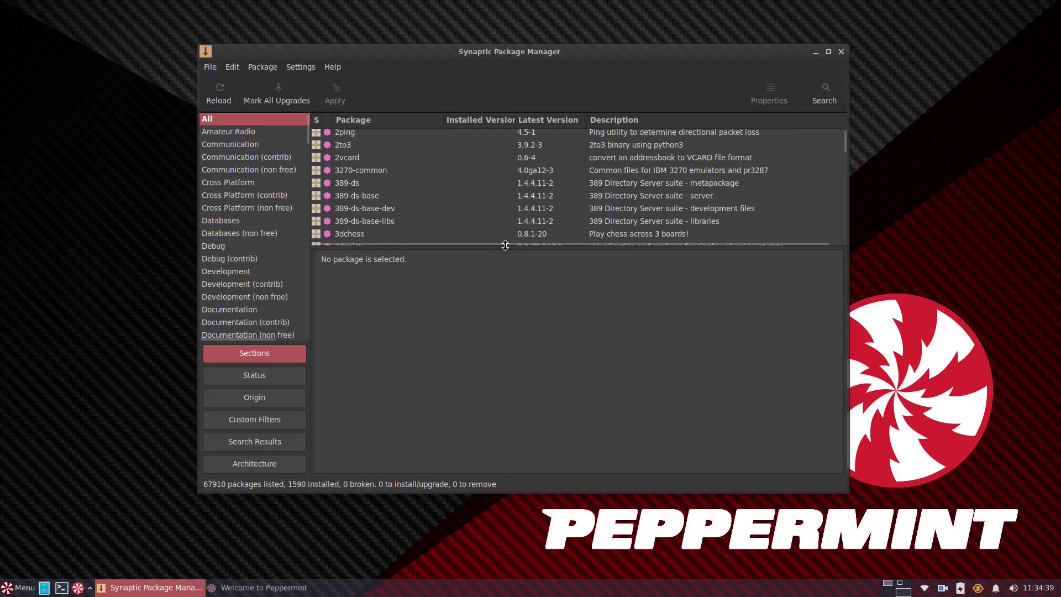
{"action": "left_click_drag", "start_coordinate": [505, 245], "coordinate": [514, 339]}
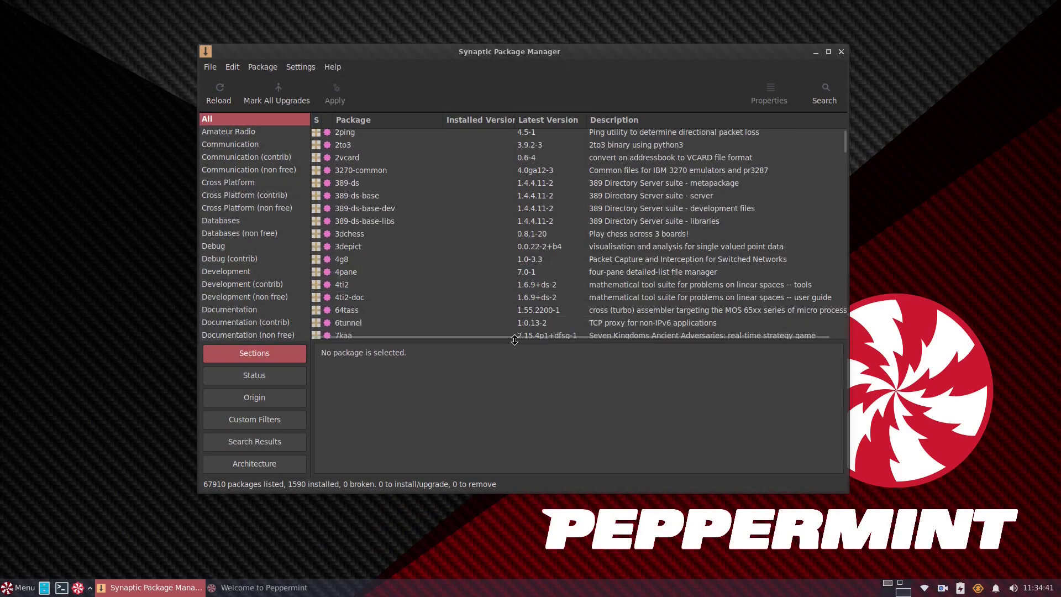
Browse Amateur Radio, Communication and Fonts sections, ending on Games and Amusement's 1147 packages
{"action": "left_click", "coordinate": [249, 132]}
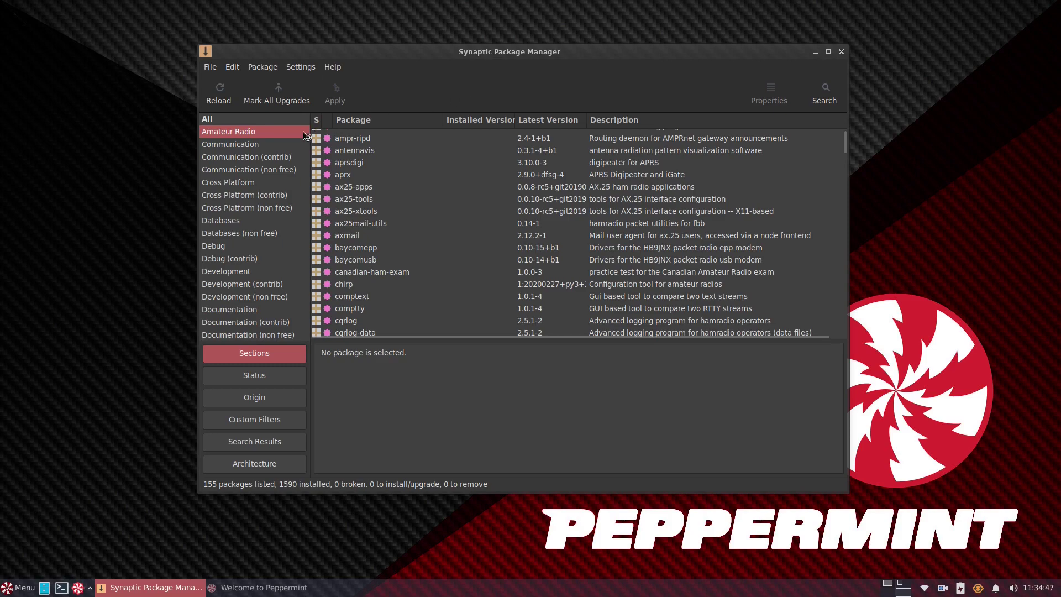
{"action": "left_click", "coordinate": [278, 146]}
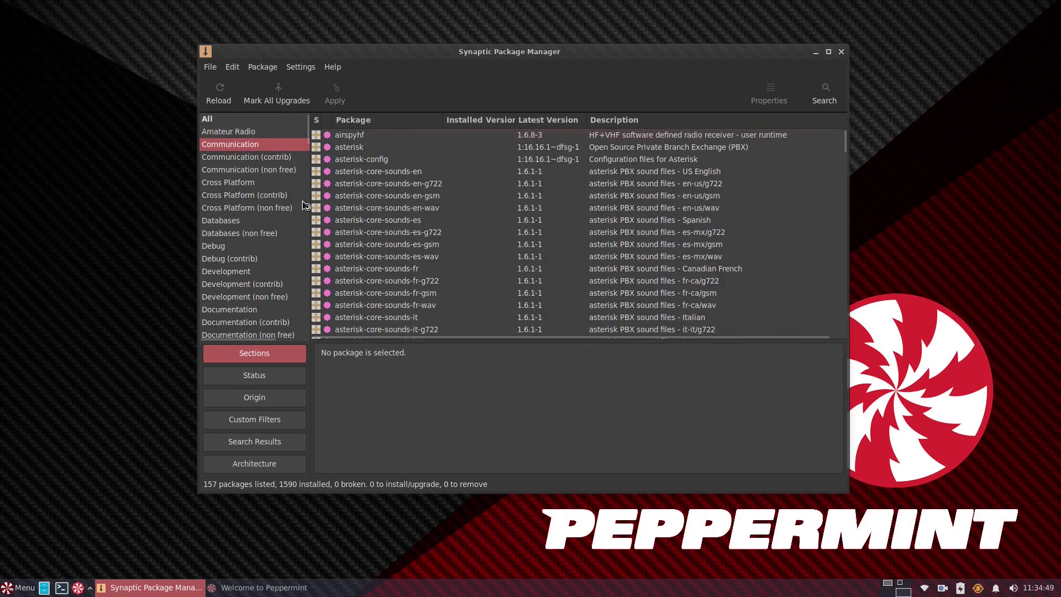
{"action": "left_click", "coordinate": [249, 159]}
{"action": "left_click", "coordinate": [252, 170]}
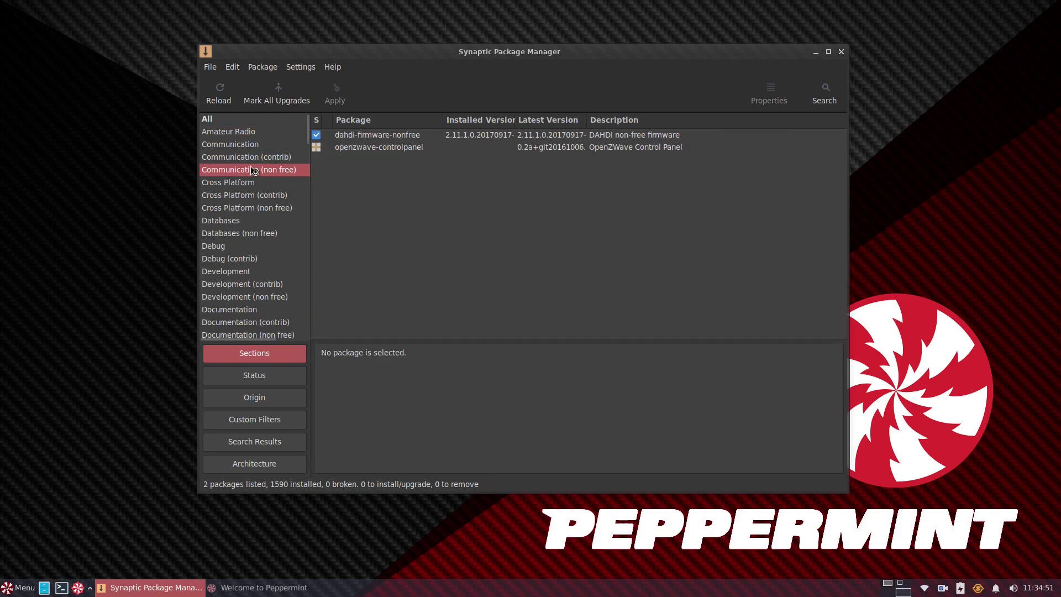
{"action": "scroll", "coordinate": [252, 170], "scroll_direction": "down", "scroll_amount": 3}
{"action": "scroll", "coordinate": [254, 170], "scroll_direction": "down", "scroll_amount": 4}
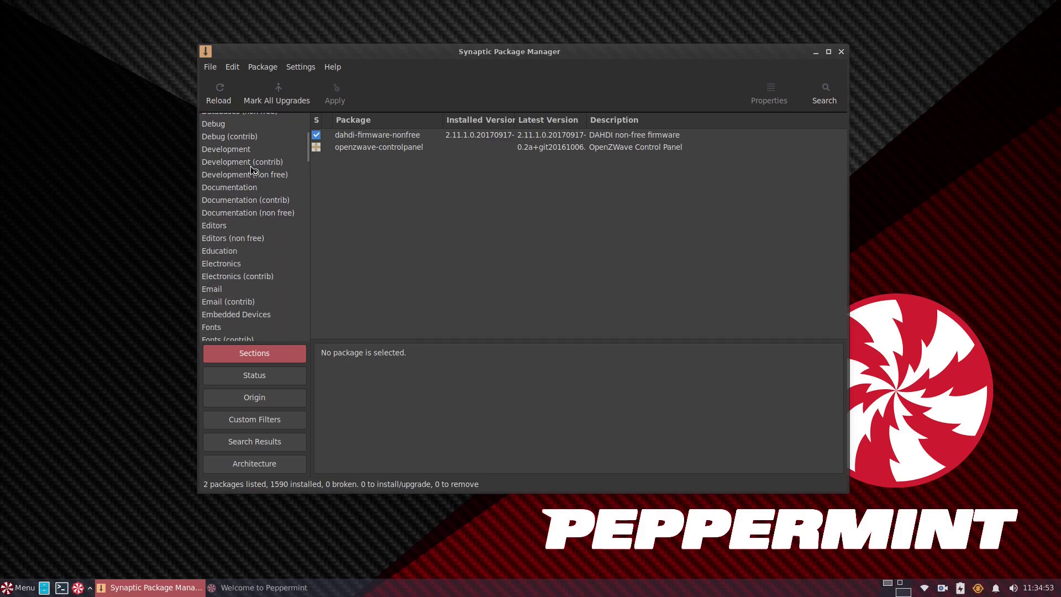
{"action": "left_click", "coordinate": [277, 260]}
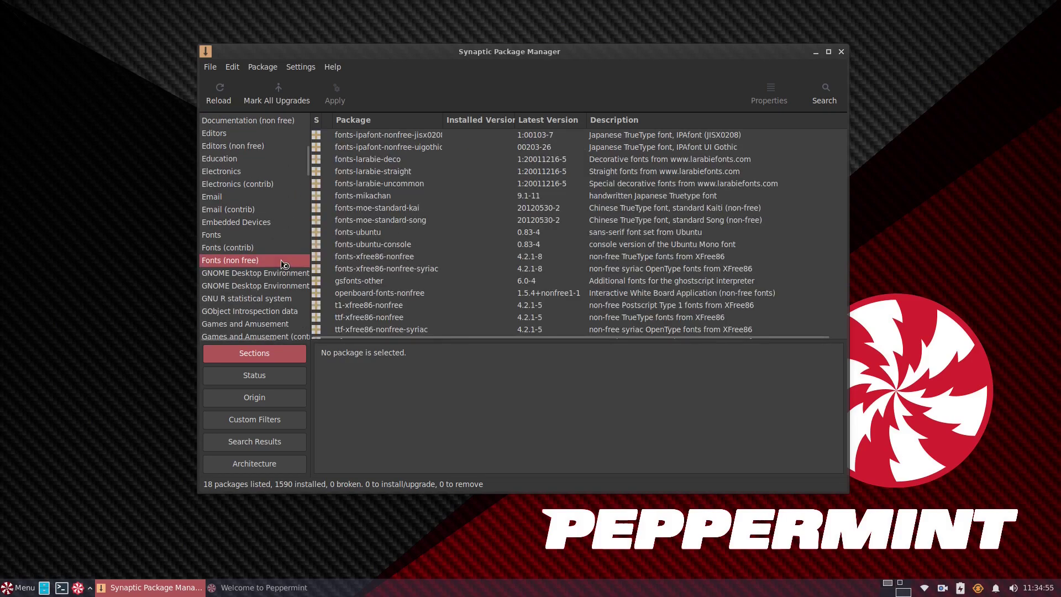
{"action": "left_click", "coordinate": [278, 250]}
{"action": "scroll", "coordinate": [279, 253], "scroll_direction": "down", "scroll_amount": 3}
{"action": "scroll", "coordinate": [279, 253], "scroll_direction": "down", "scroll_amount": 1}
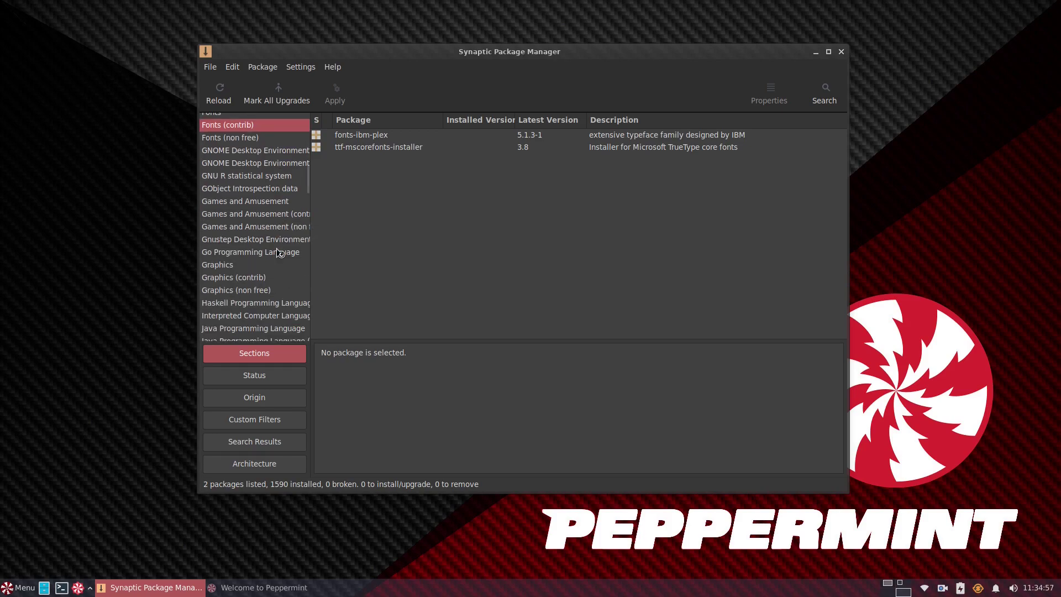
{"action": "left_click", "coordinate": [254, 202]}
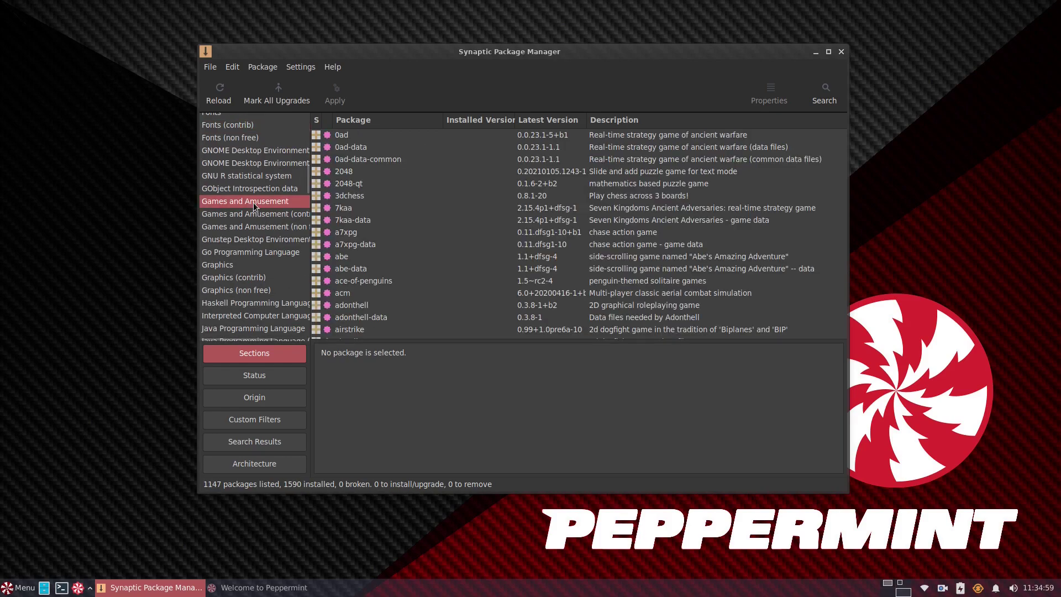
Show the 0ad description, then list the Games and Amusement sections and the 698 Graphics packages
{"action": "left_click", "coordinate": [339, 137]}
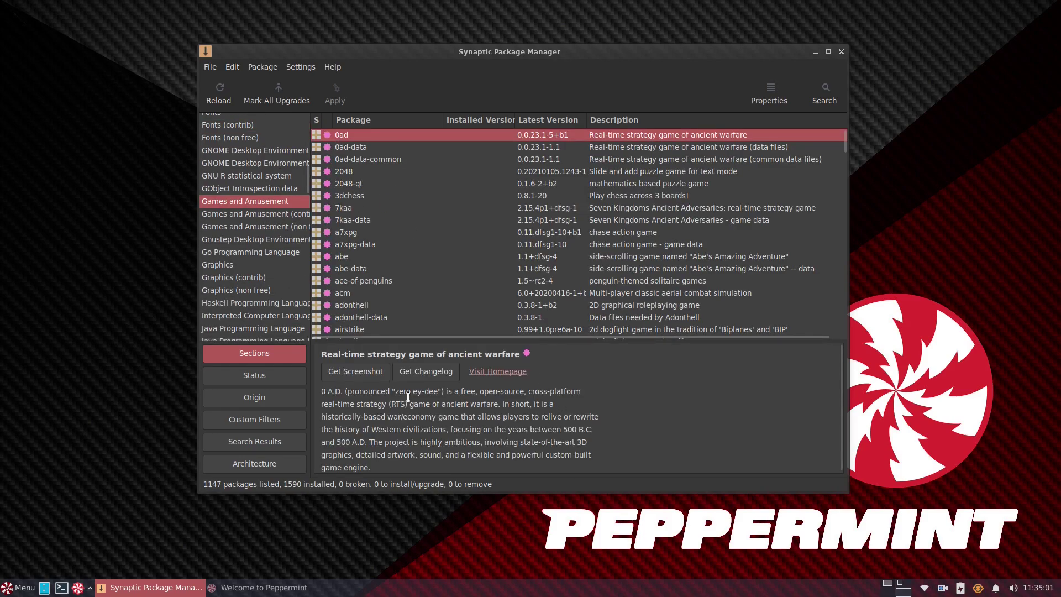
{"action": "scroll", "coordinate": [456, 429], "scroll_direction": "down", "scroll_amount": 1}
{"action": "left_click", "coordinate": [271, 216]}
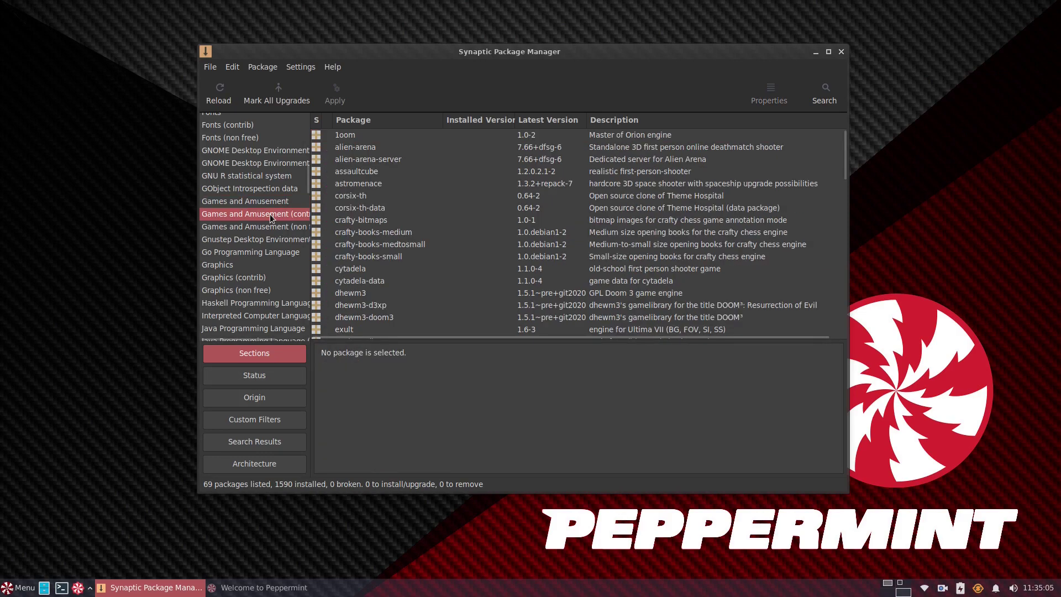
{"action": "left_click", "coordinate": [271, 226]}
{"action": "left_click", "coordinate": [238, 266]}
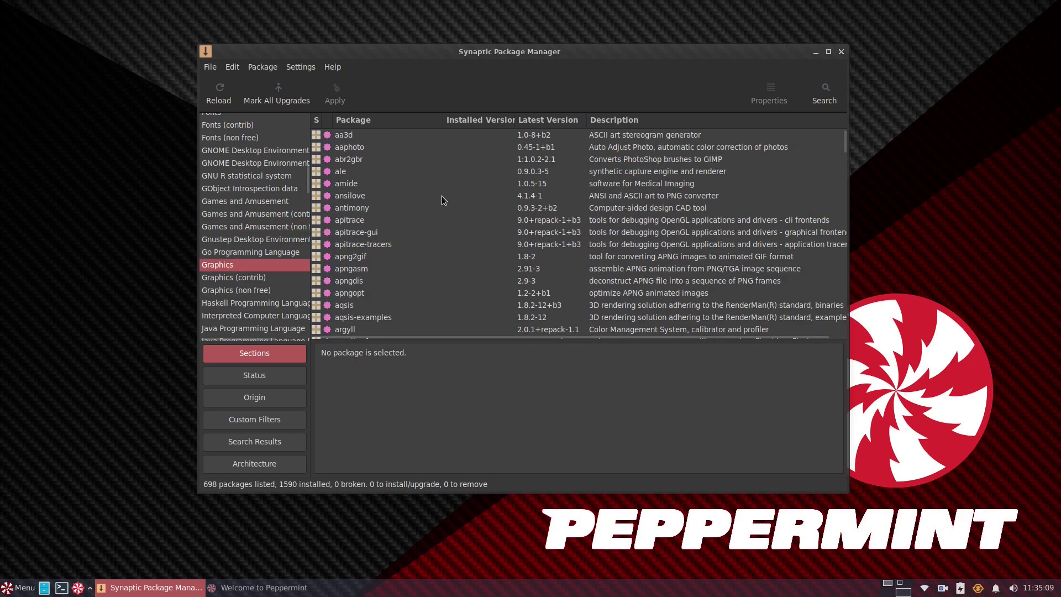
{"action": "scroll", "coordinate": [442, 203], "scroll_direction": "down", "scroll_amount": 7}
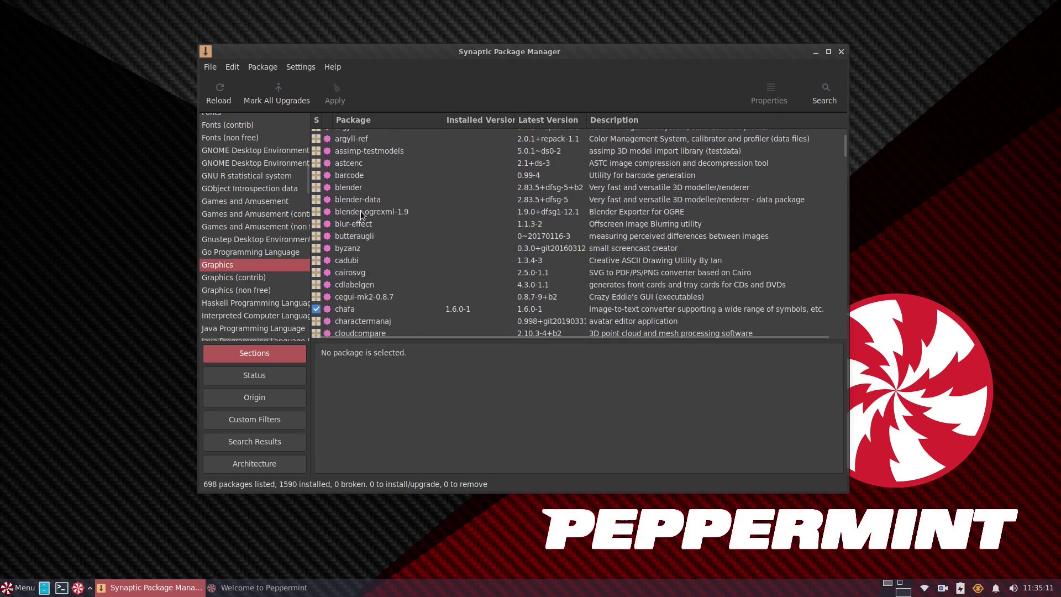
View the blender package's description and its actions menu, leaving blender unmarked
{"action": "left_click", "coordinate": [353, 189]}
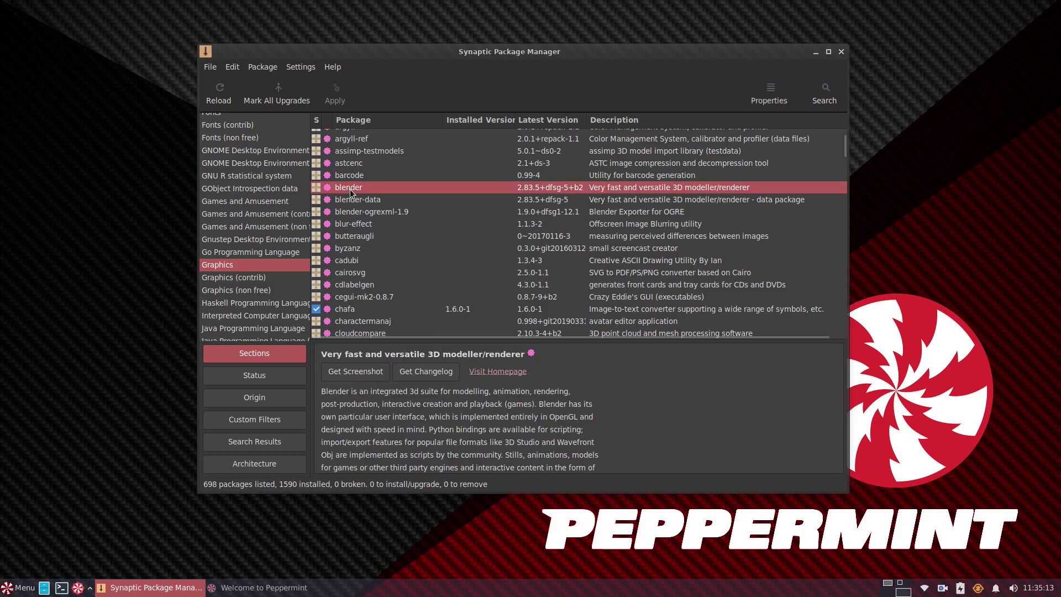
{"action": "scroll", "coordinate": [398, 276], "scroll_direction": "down", "scroll_amount": 3}
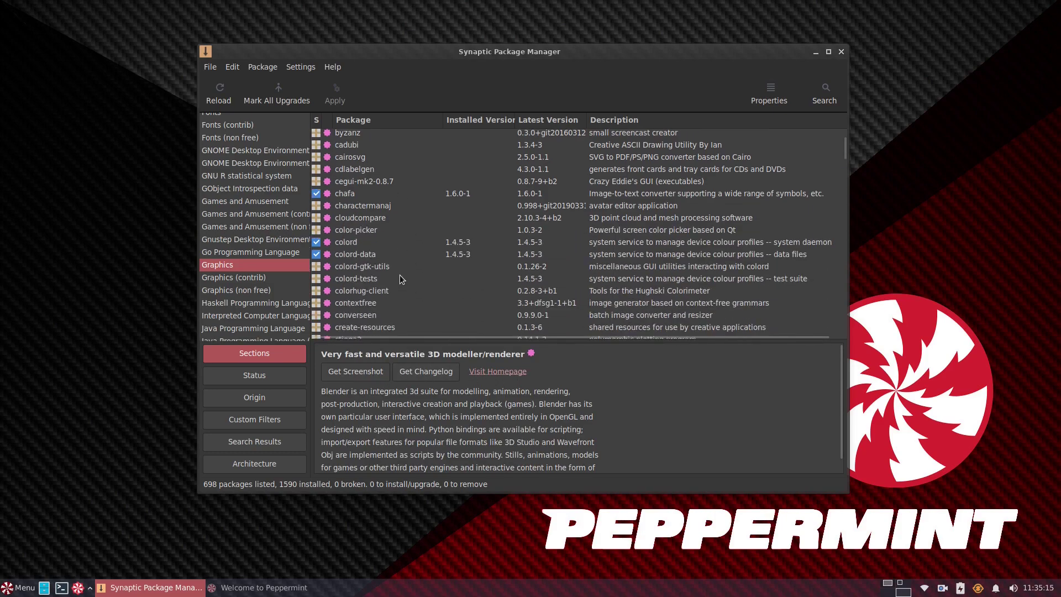
{"action": "scroll", "coordinate": [398, 276], "scroll_direction": "up", "scroll_amount": 4}
{"action": "scroll", "coordinate": [488, 286], "scroll_direction": "down", "scroll_amount": 3}
{"action": "scroll", "coordinate": [497, 283], "scroll_direction": "up", "scroll_amount": 2}
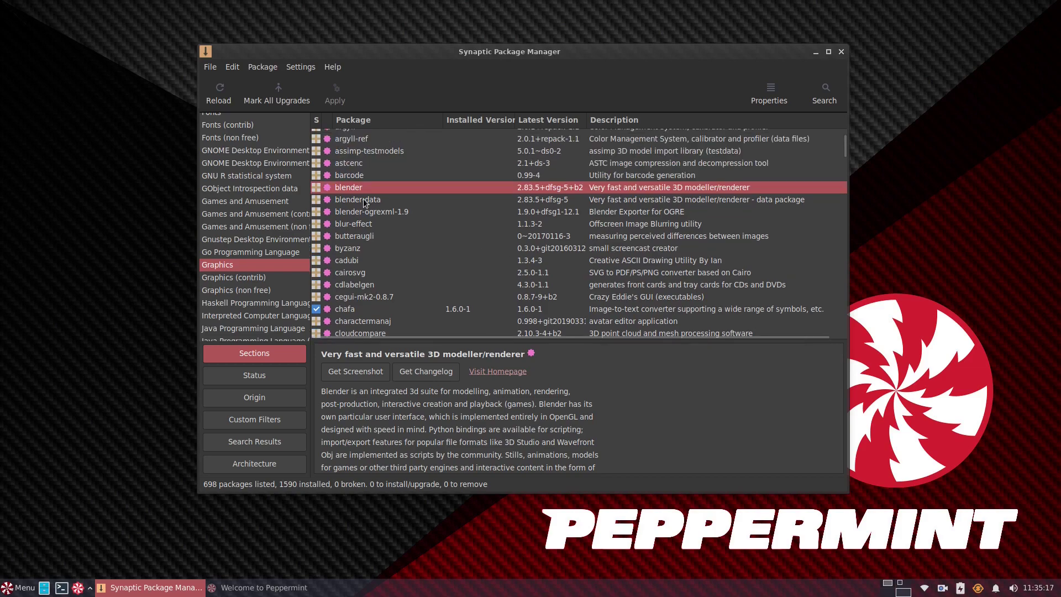
{"action": "right_click", "coordinate": [361, 189]}
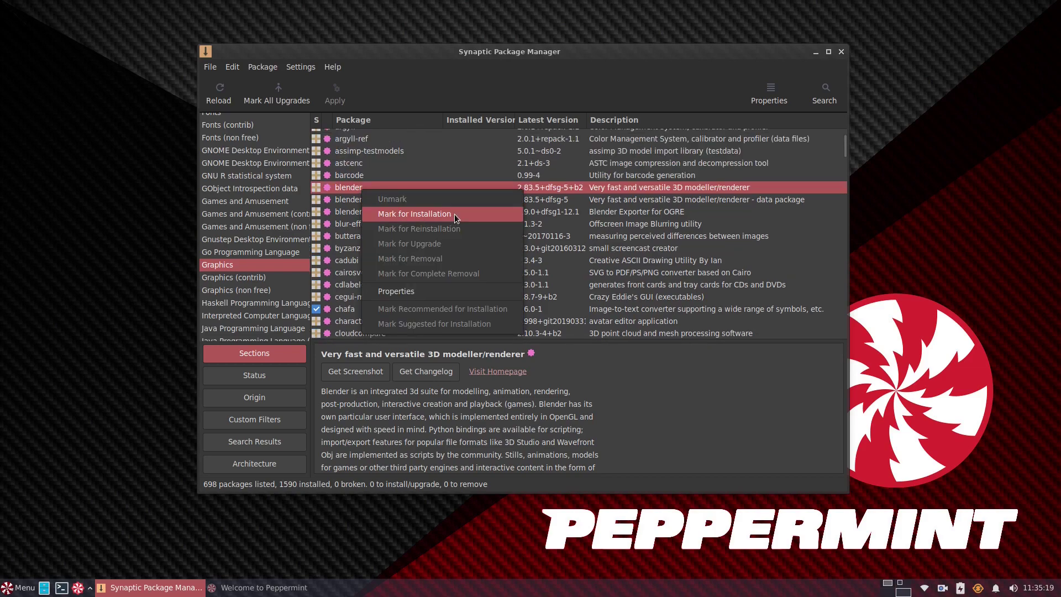
{"action": "left_click", "coordinate": [352, 277]}
Scroll further down the Graphics list and show the gimp package's description
{"action": "scroll", "coordinate": [365, 269], "scroll_direction": "down", "scroll_amount": 5}
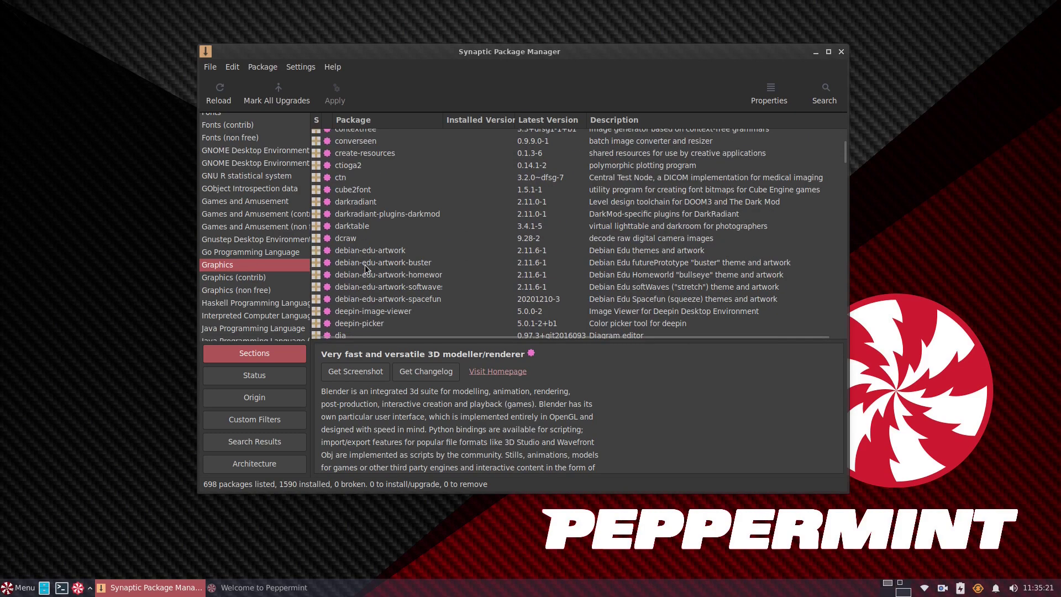
{"action": "scroll", "coordinate": [365, 269], "scroll_direction": "down", "scroll_amount": 4}
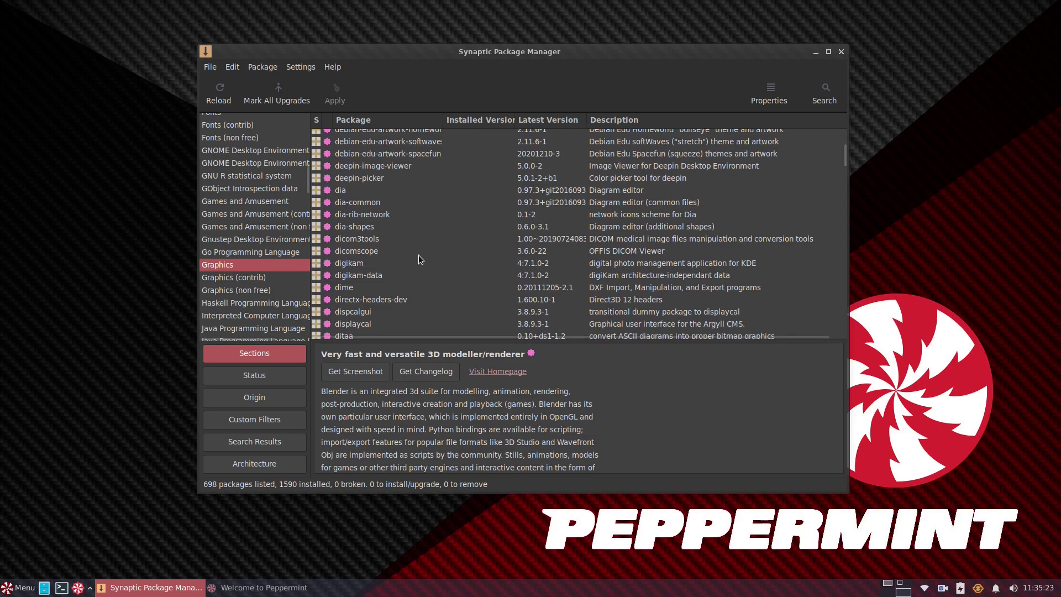
{"action": "scroll", "coordinate": [416, 263], "scroll_direction": "up", "scroll_amount": 10}
{"action": "scroll", "coordinate": [416, 265], "scroll_direction": "down", "scroll_amount": 12}
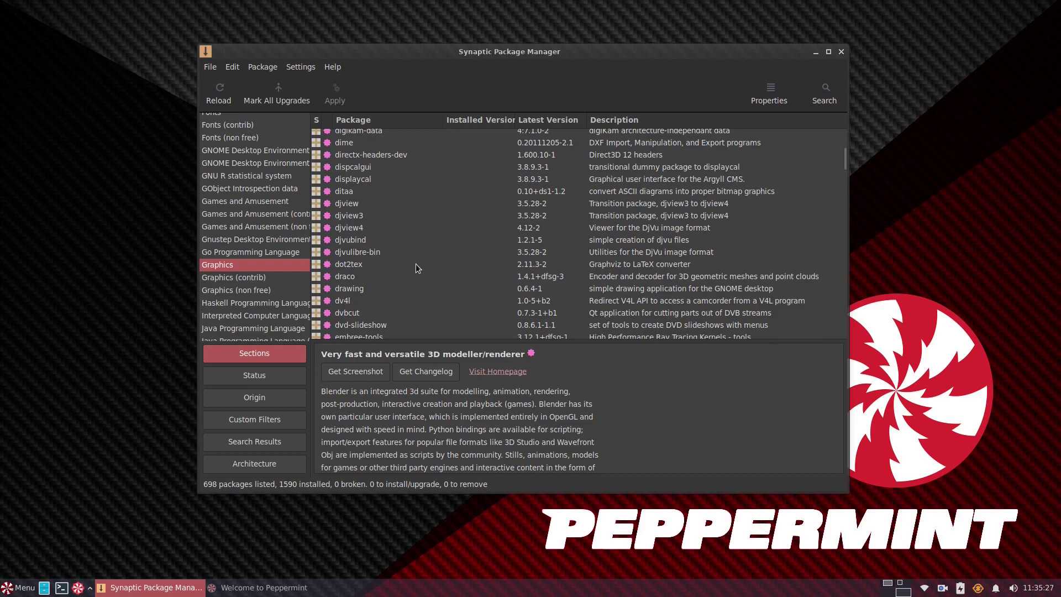
{"action": "scroll", "coordinate": [417, 268], "scroll_direction": "down", "scroll_amount": 15}
{"action": "scroll", "coordinate": [416, 265], "scroll_direction": "down", "scroll_amount": 15}
{"action": "scroll", "coordinate": [416, 268], "scroll_direction": "down", "scroll_amount": 3}
{"action": "left_click", "coordinate": [366, 225]}
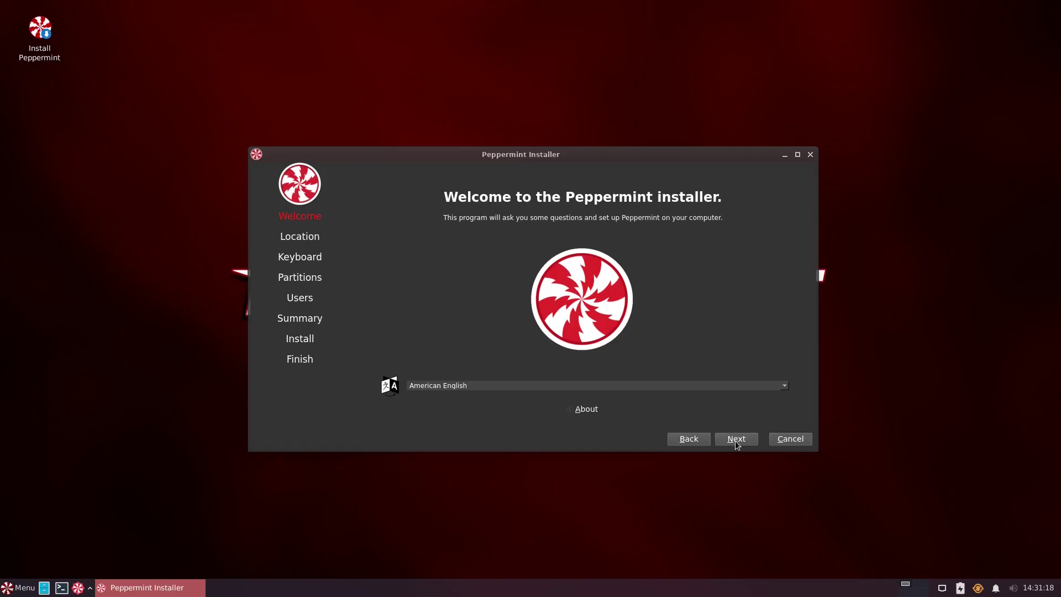
Advance through Welcome, Location and Keyboard, then choose Manual partitioning for the 20 GiB disk
{"action": "left_click", "coordinate": [736, 438]}
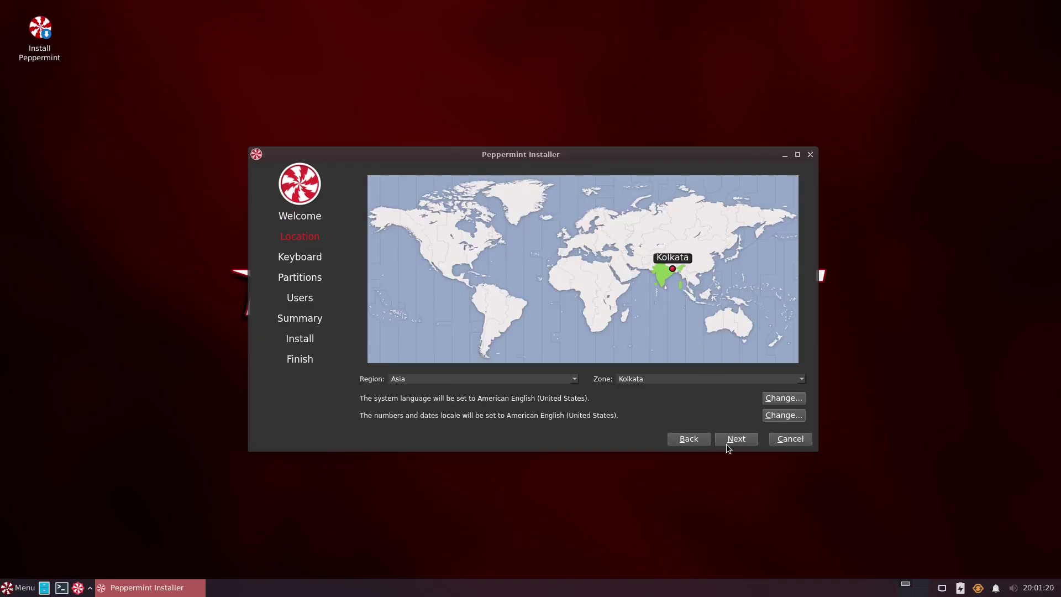
{"action": "left_click", "coordinate": [731, 441]}
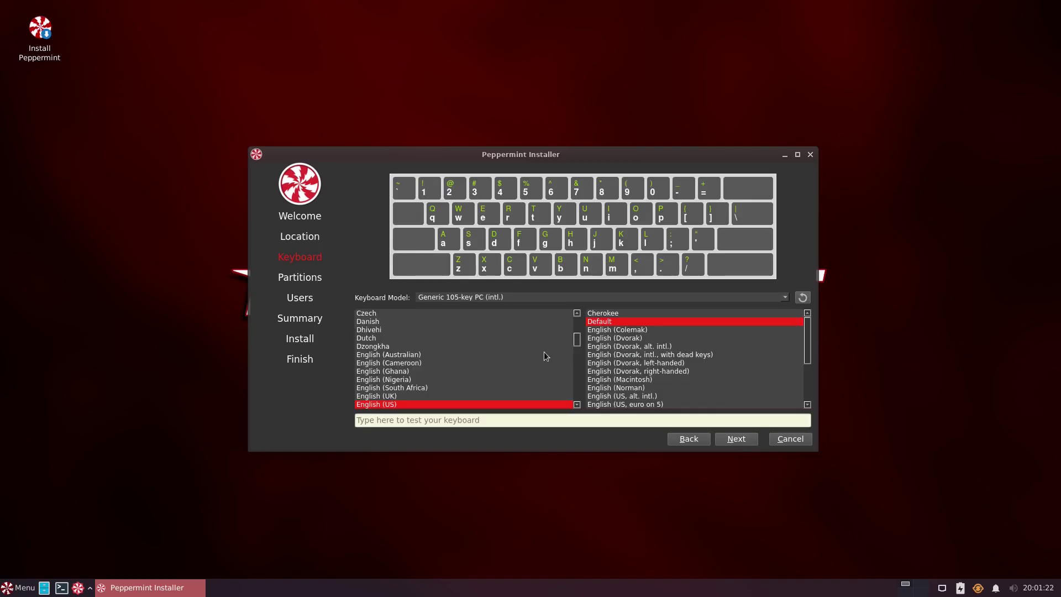
{"action": "left_click", "coordinate": [754, 439]}
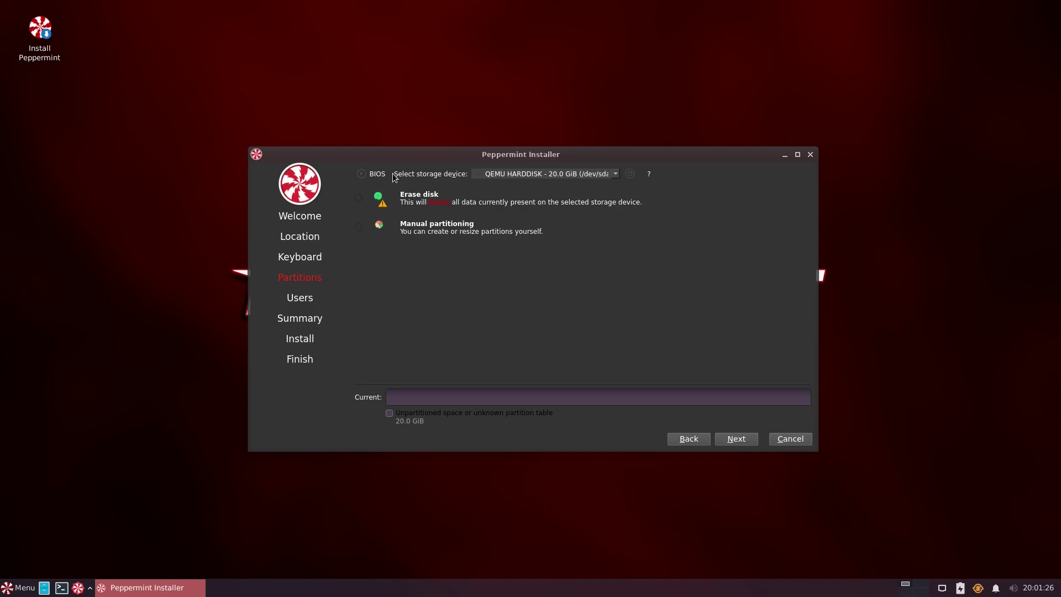
{"action": "left_click", "coordinate": [414, 204]}
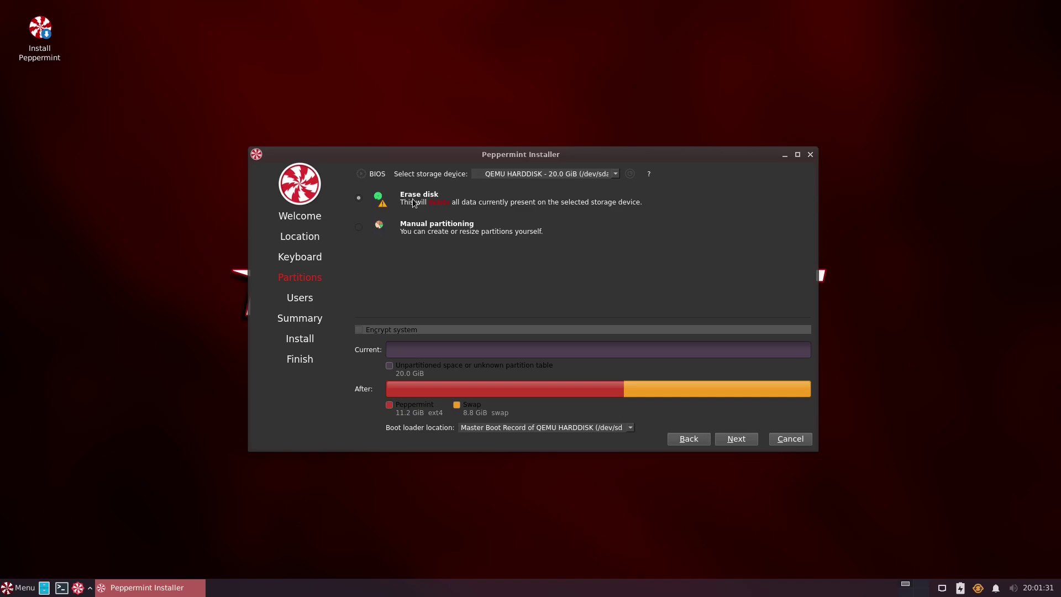
{"action": "left_click", "coordinate": [417, 230]}
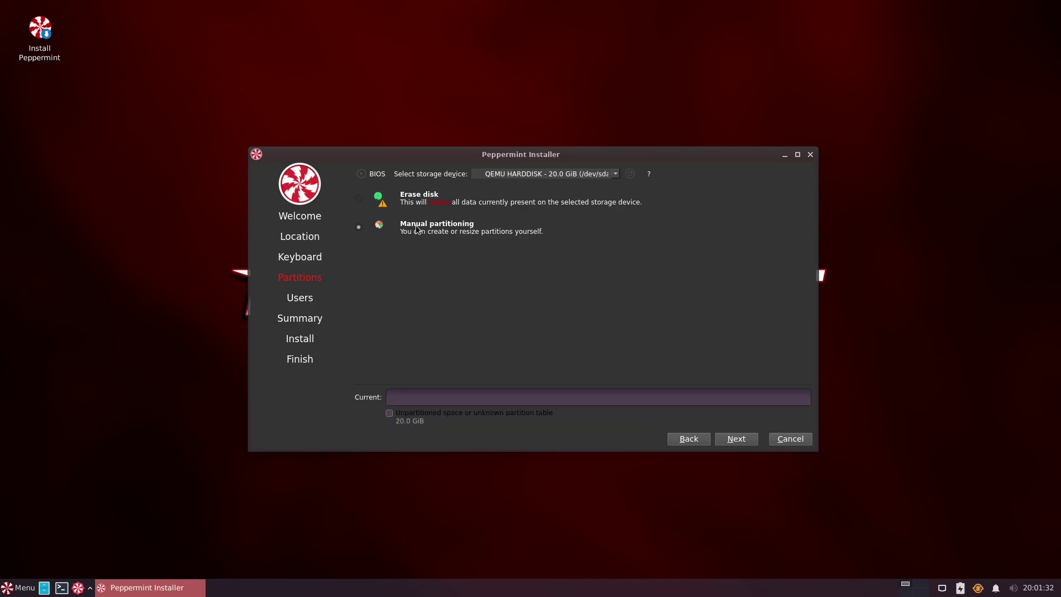
{"action": "left_click", "coordinate": [750, 437]}
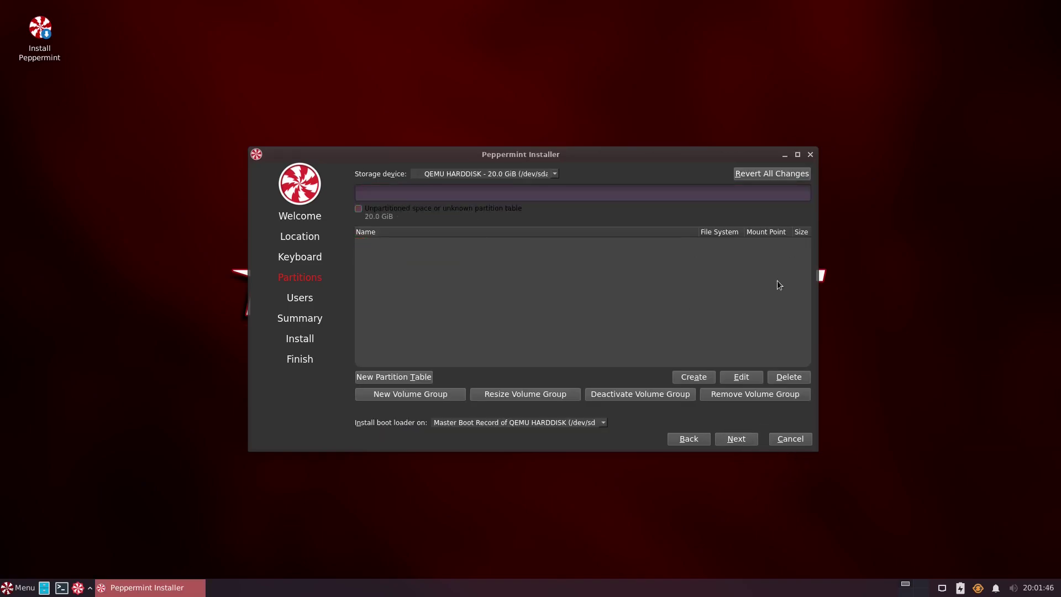
Give the disk an MBR partition table, cancel a new partition, and return to Erase disk
{"action": "left_click", "coordinate": [384, 375]}
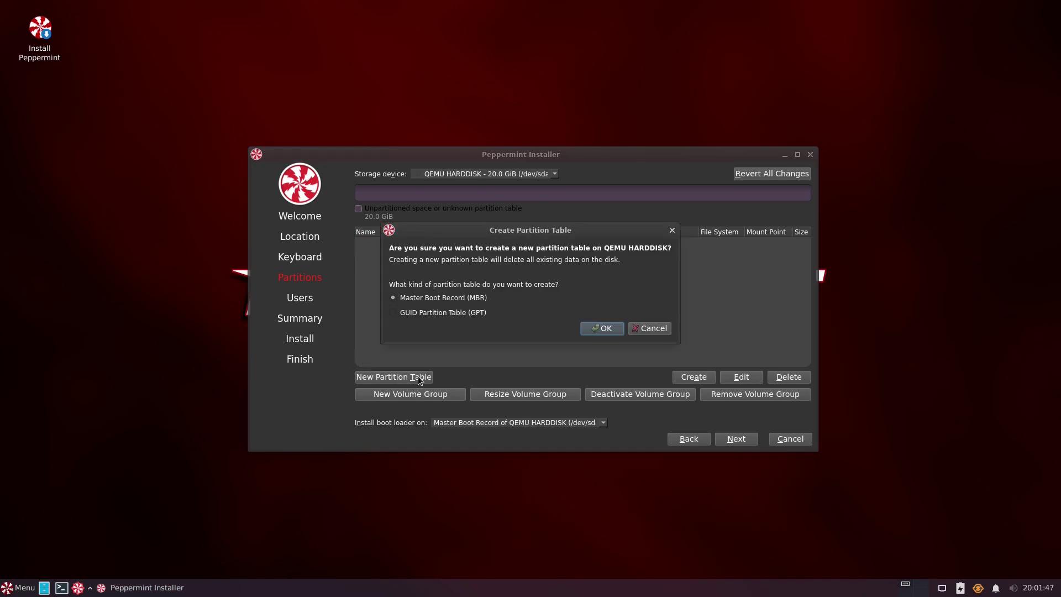
{"action": "left_click", "coordinate": [595, 329]}
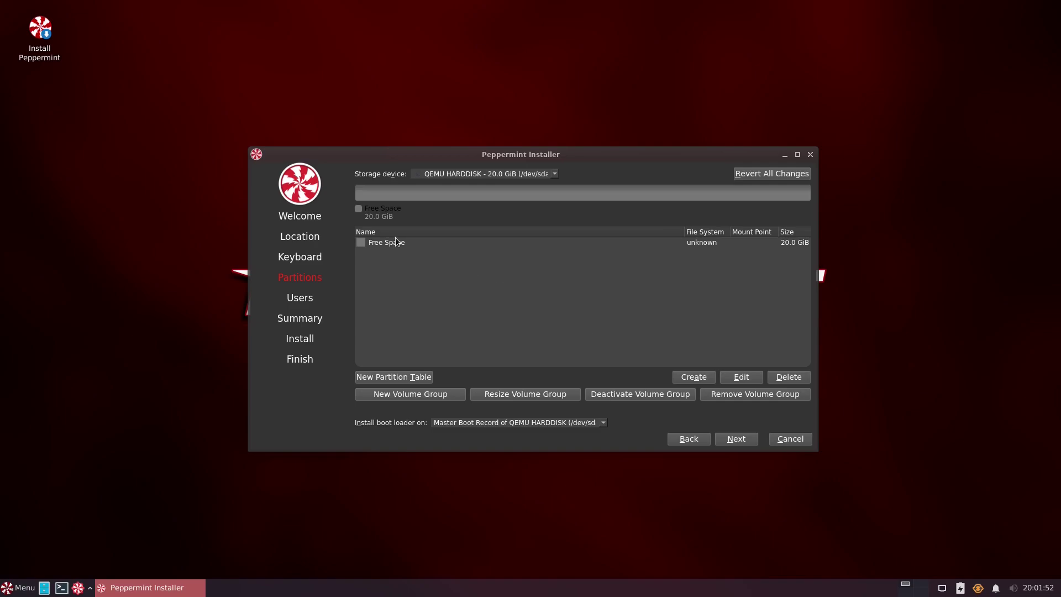
{"action": "left_click", "coordinate": [694, 377]}
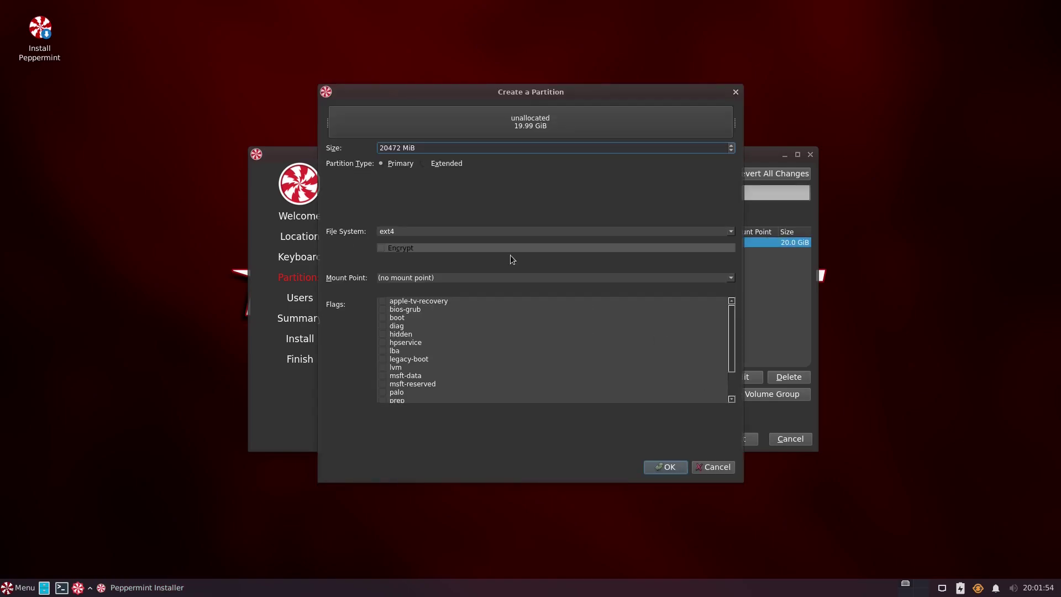
{"action": "left_click", "coordinate": [446, 163]}
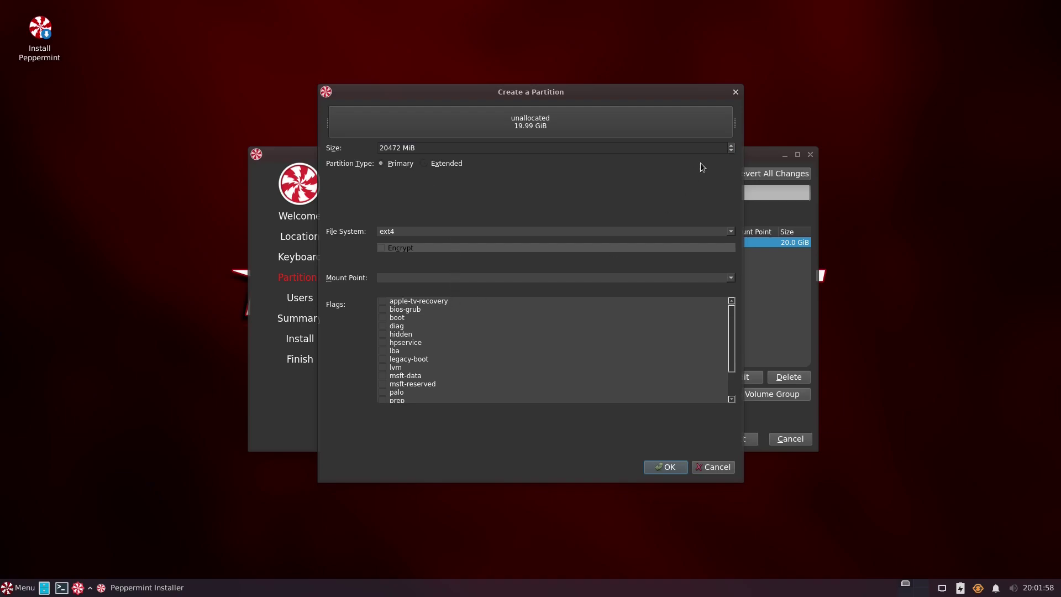
{"action": "left_click", "coordinate": [736, 93]}
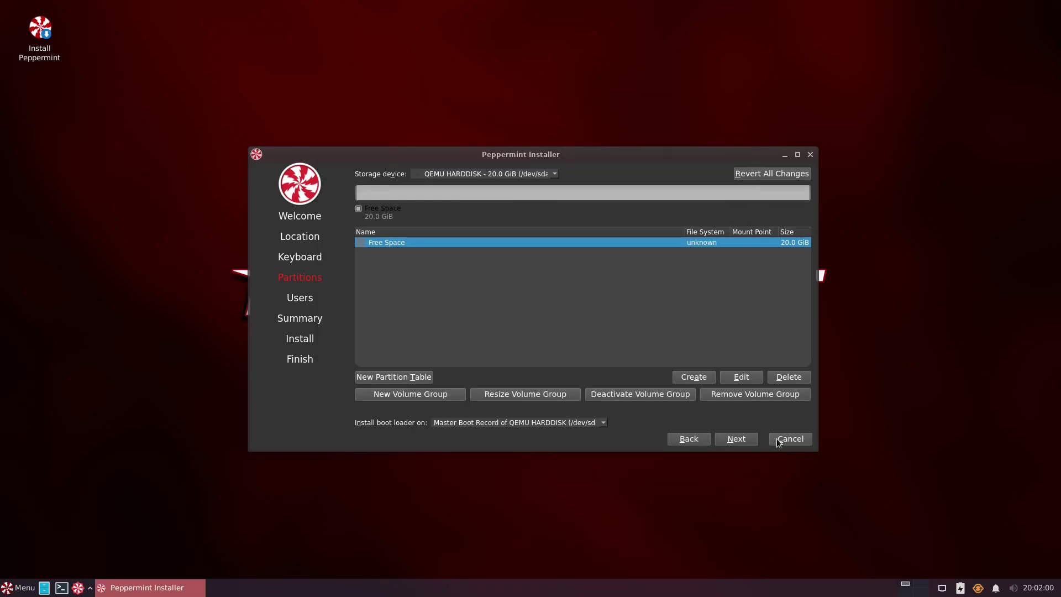
{"action": "left_click", "coordinate": [688, 439]}
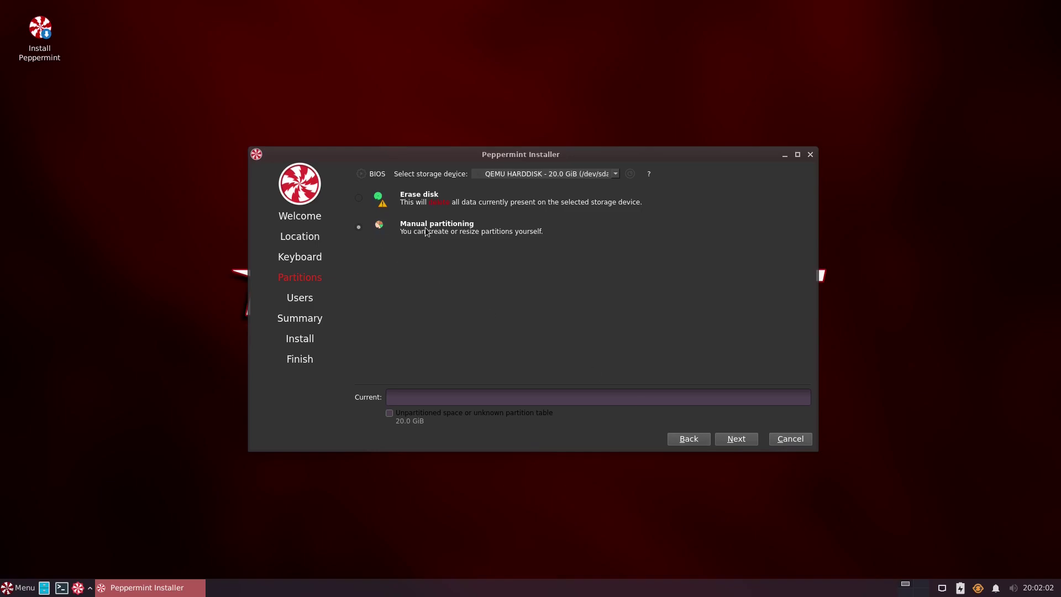
{"action": "left_click", "coordinate": [415, 198]}
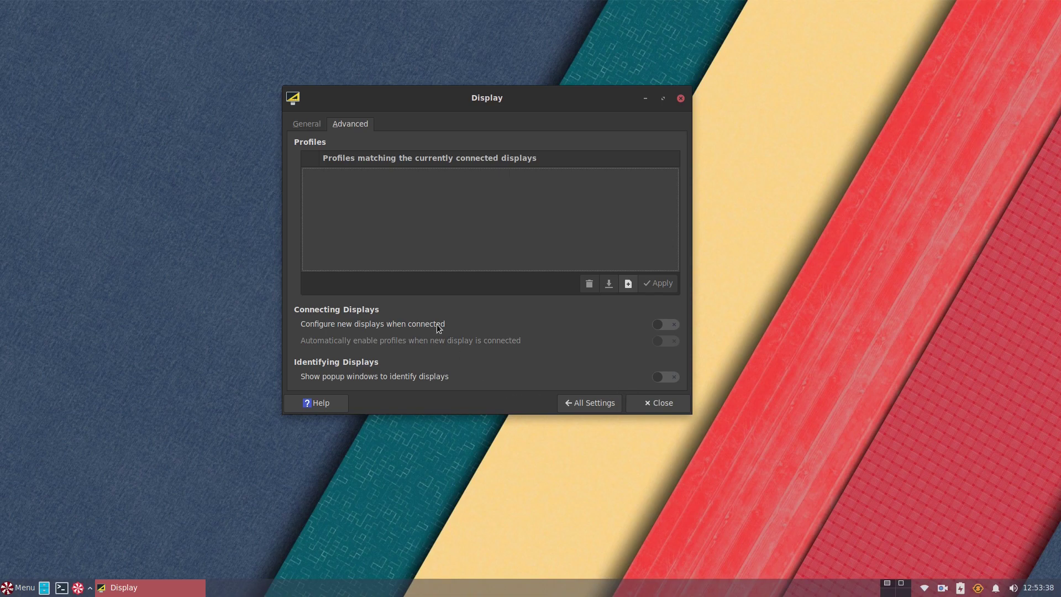
Review the Keyboard settings' application shortcuts and layout tabs, then return to all settings
{"action": "left_click", "coordinate": [597, 399]}
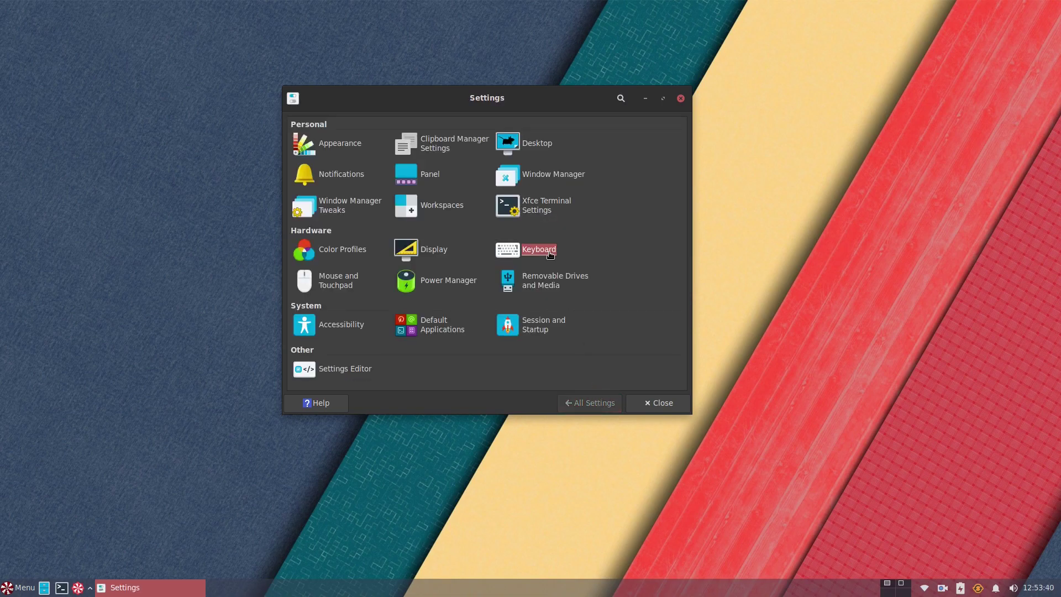
{"action": "left_click", "coordinate": [550, 253]}
{"action": "left_click", "coordinate": [388, 125]}
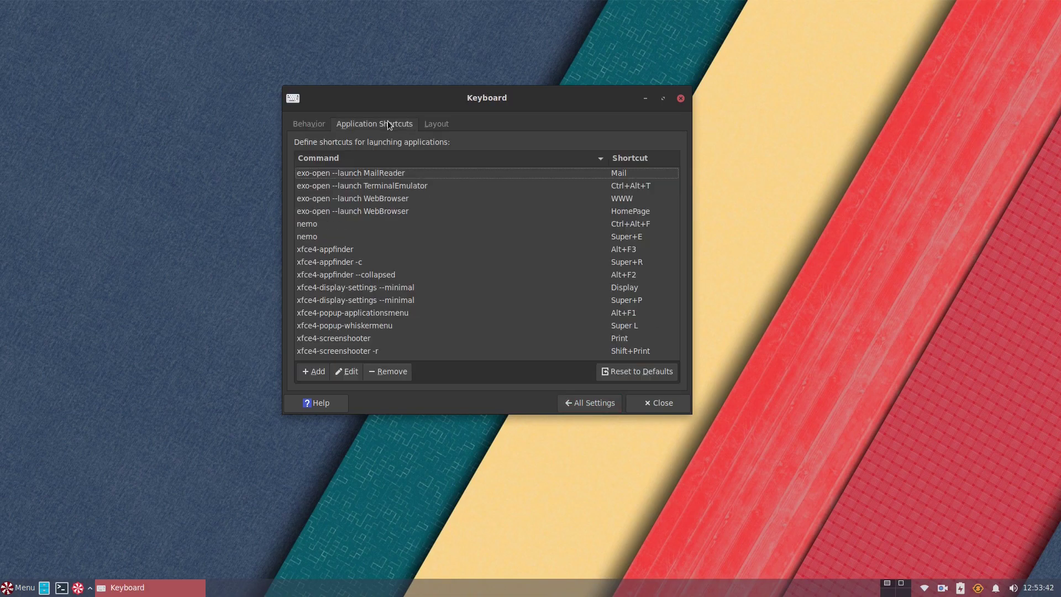
{"action": "left_click", "coordinate": [431, 124]}
{"action": "left_click", "coordinate": [563, 400]}
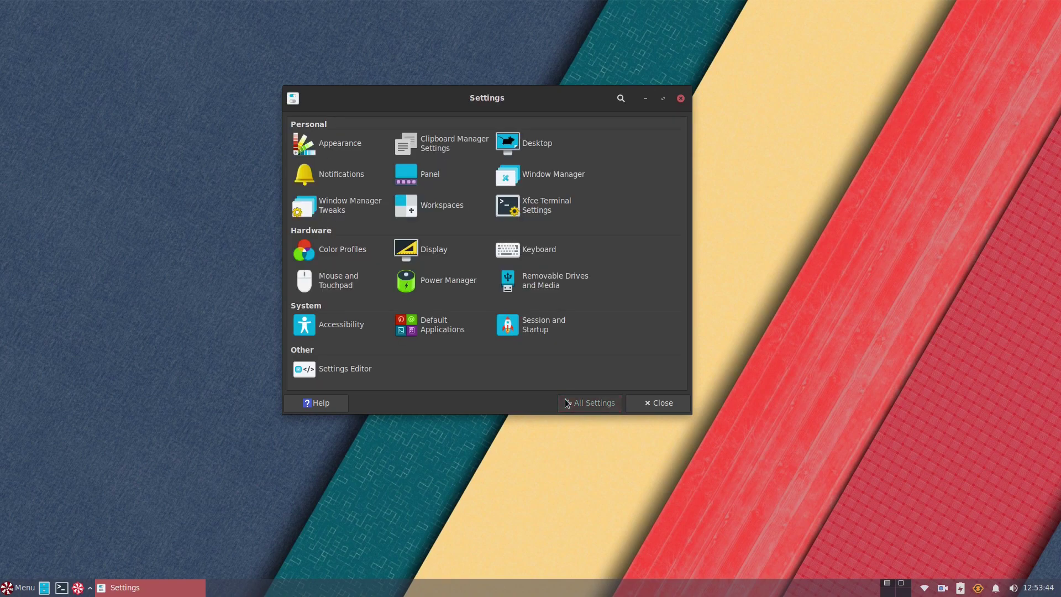
In Mouse and Touchpad, keep the PixArt USB Optical Mouse and view the Behavior and Theme tabs
{"action": "left_click", "coordinate": [330, 284]}
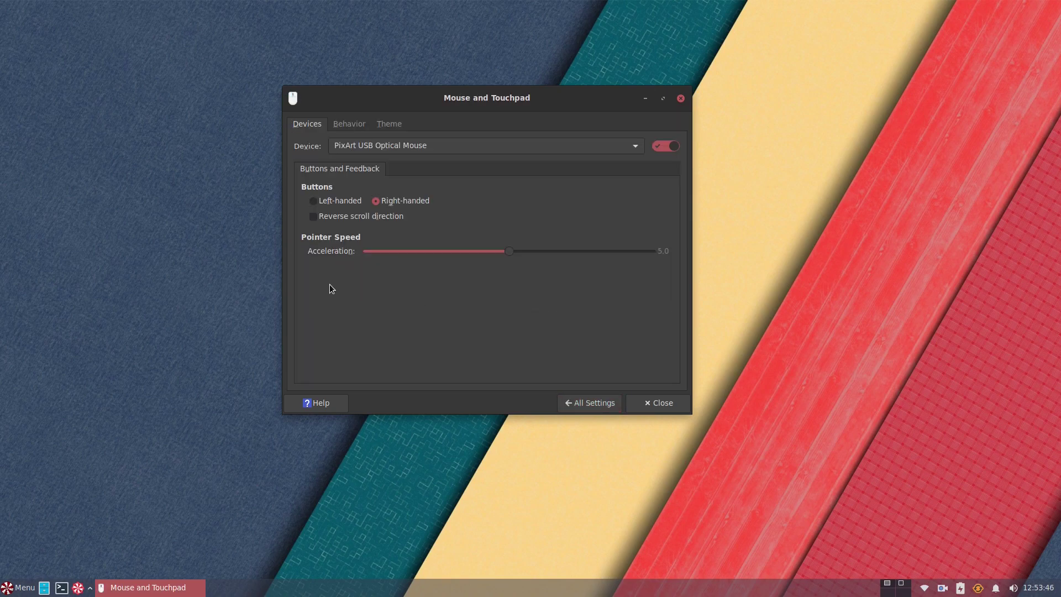
{"action": "left_click", "coordinate": [402, 144]}
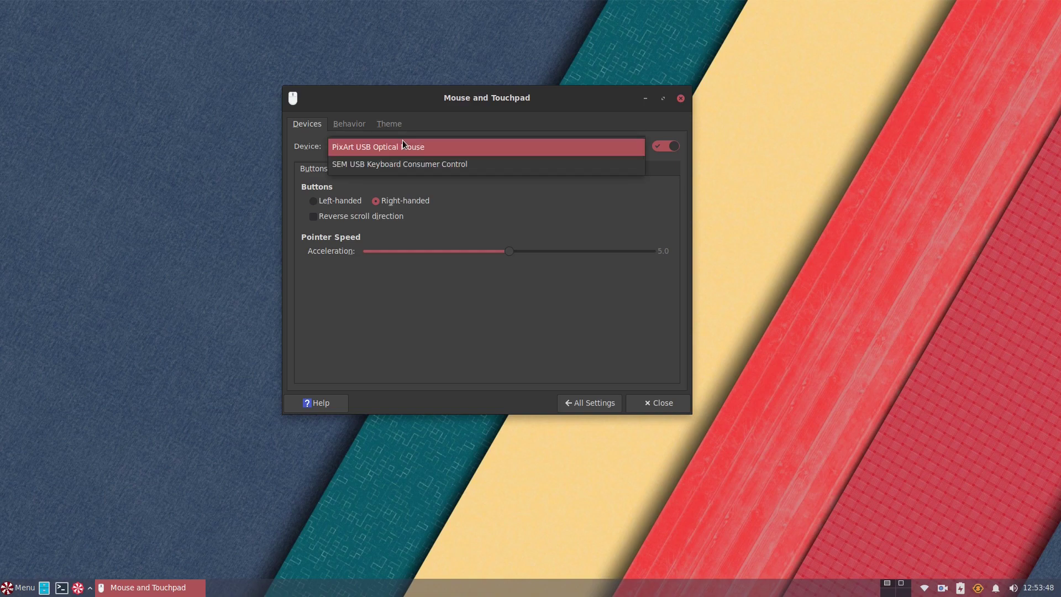
{"action": "left_click", "coordinate": [404, 146]}
{"action": "left_click", "coordinate": [356, 125]}
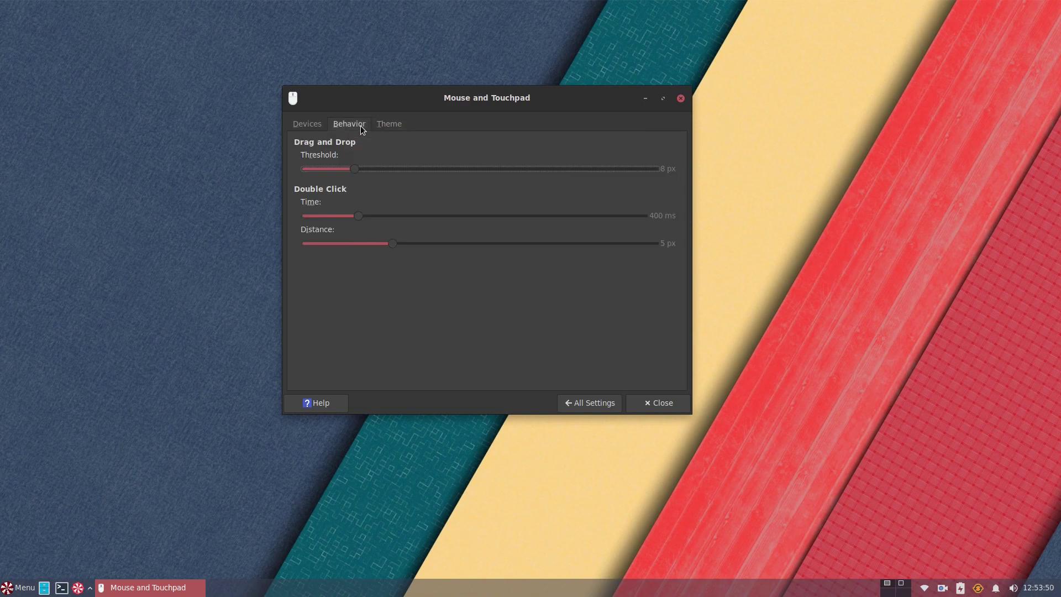
{"action": "left_click", "coordinate": [380, 127]}
{"action": "left_click", "coordinate": [596, 403]}
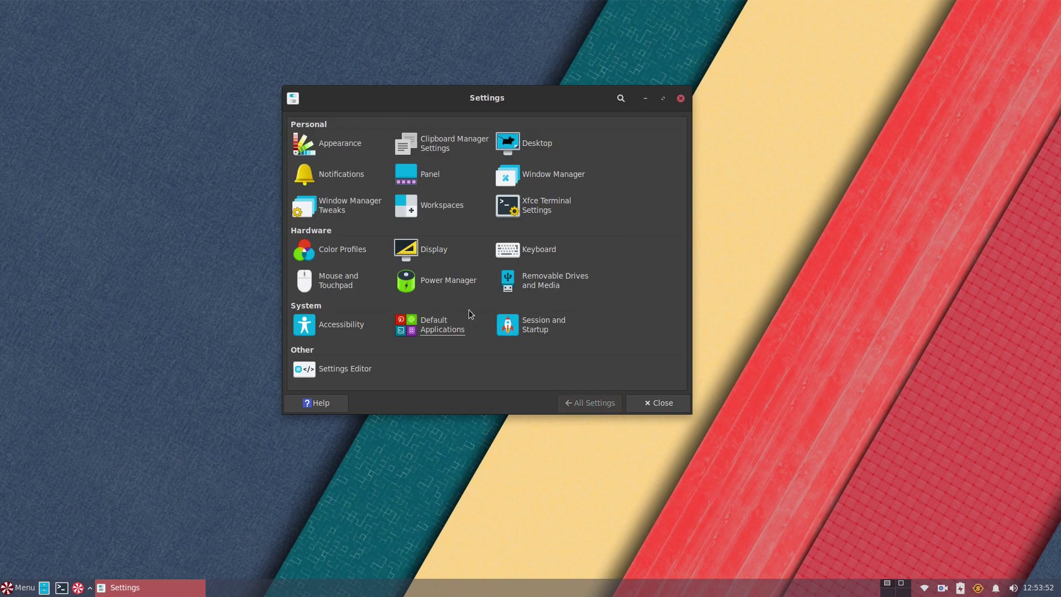
{"action": "left_click", "coordinate": [420, 281]}
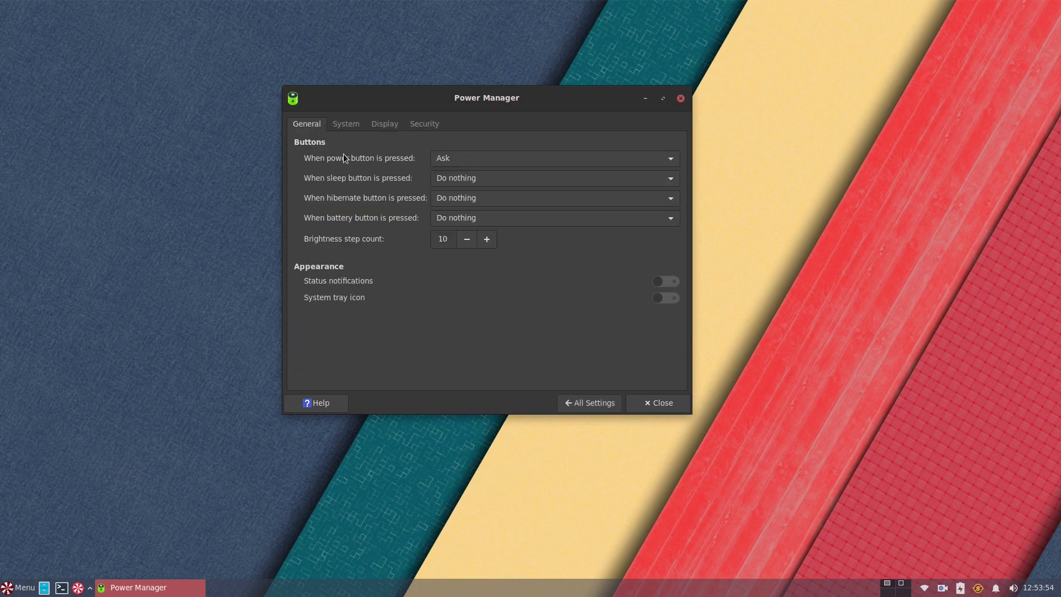
{"action": "left_click", "coordinate": [340, 127]}
{"action": "left_click", "coordinate": [373, 127]}
{"action": "left_click", "coordinate": [420, 128]}
{"action": "left_click", "coordinate": [574, 403]}
{"action": "left_click", "coordinate": [534, 251]}
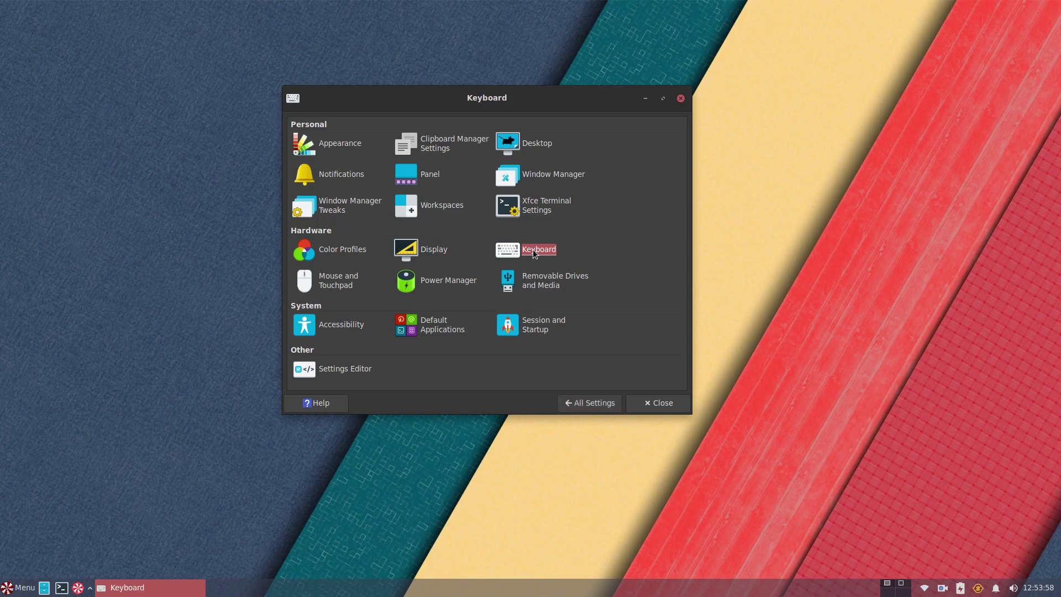
{"action": "left_click", "coordinate": [596, 405]}
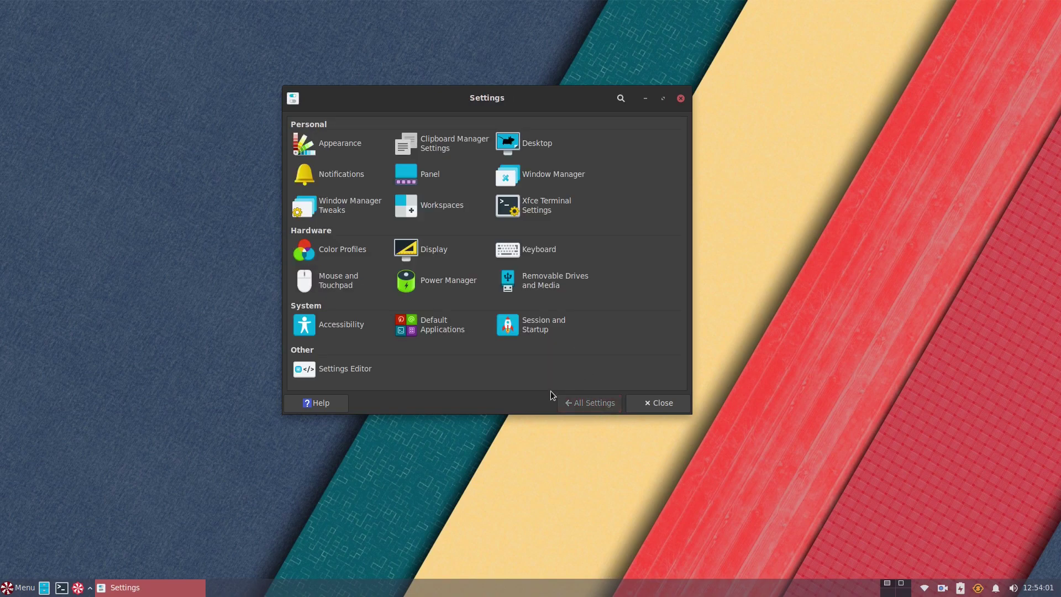
{"action": "left_click", "coordinate": [469, 287]}
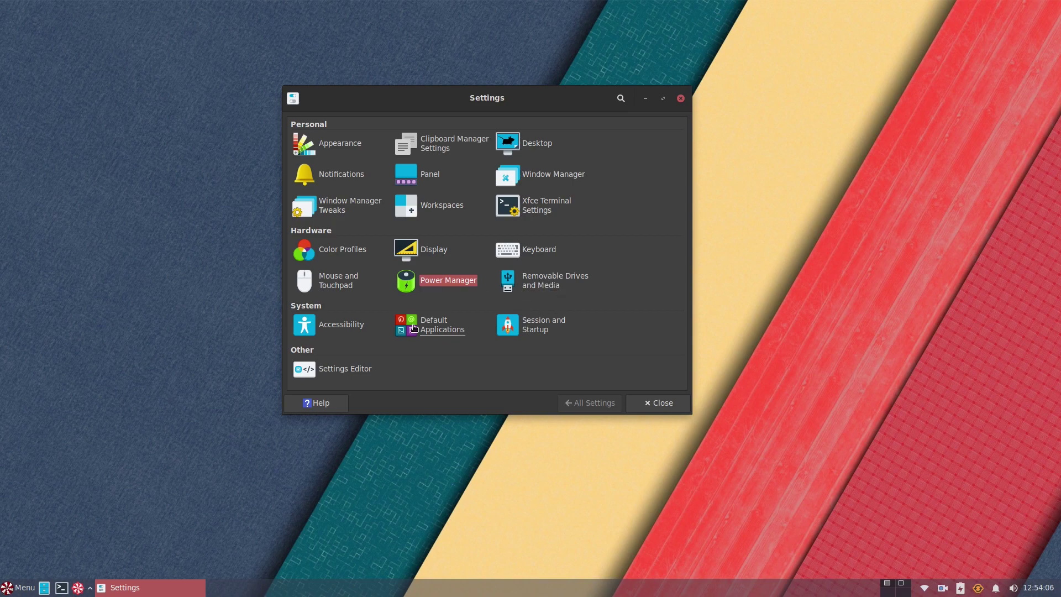
{"action": "left_click", "coordinate": [325, 327]}
{"action": "double_click", "coordinate": [325, 327]}
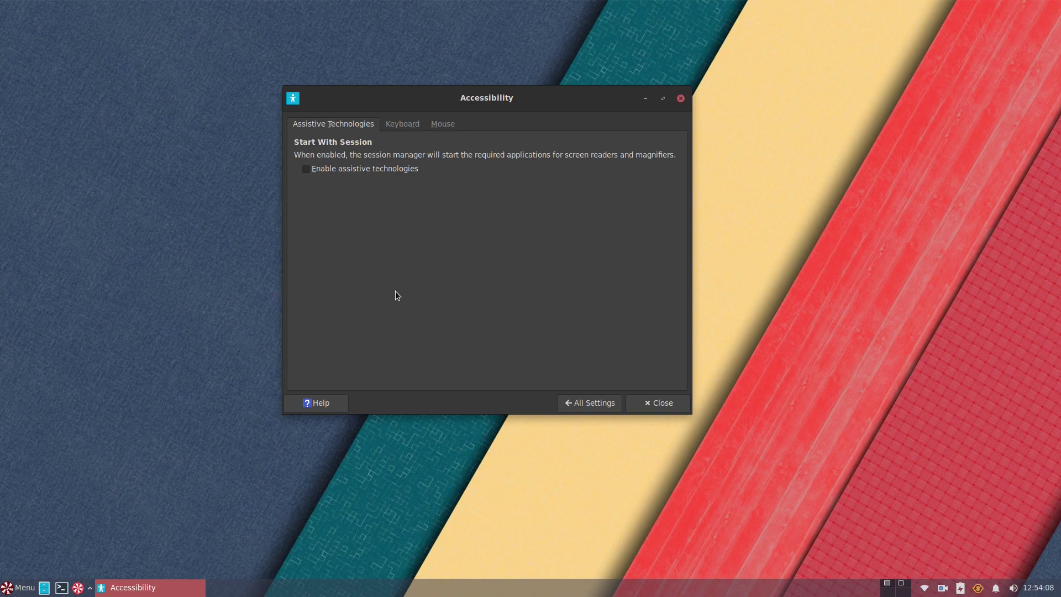
{"action": "left_click", "coordinate": [403, 125]}
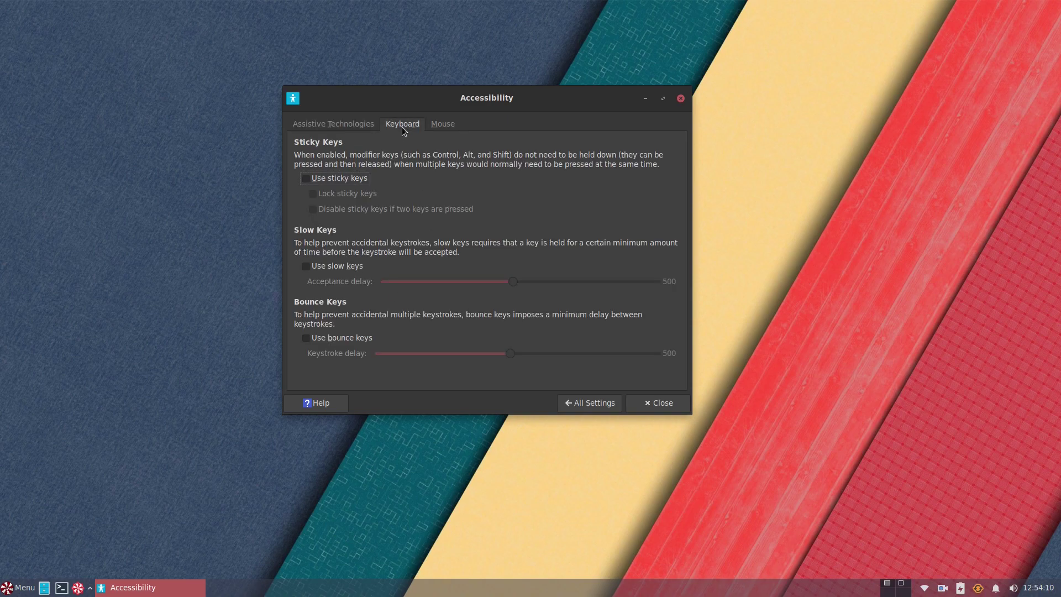
{"action": "left_click", "coordinate": [445, 125]}
{"action": "left_click", "coordinate": [365, 125]}
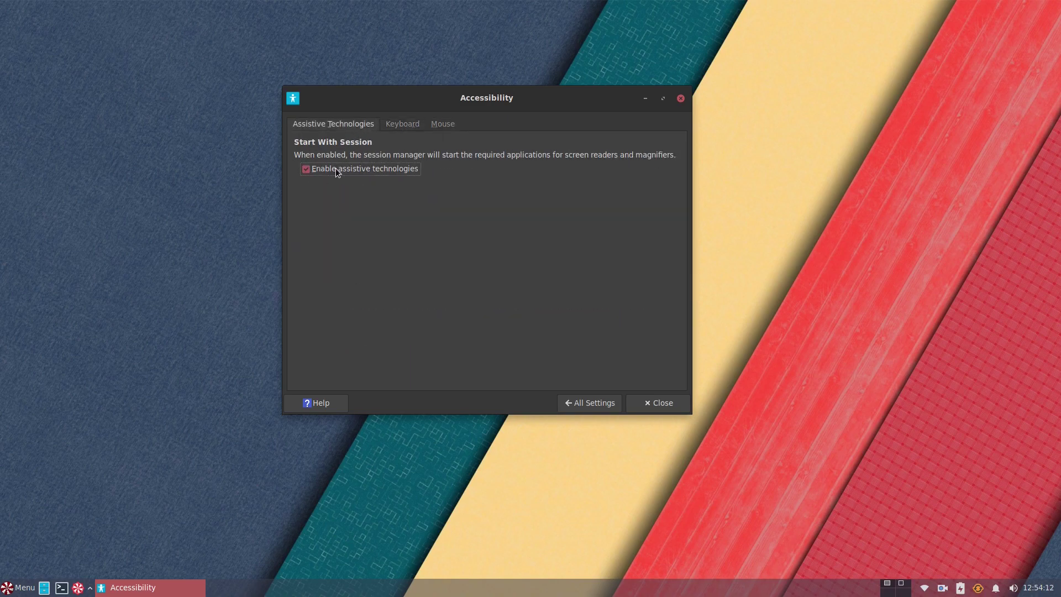
{"action": "left_click", "coordinate": [401, 125]}
{"action": "left_click", "coordinate": [441, 124]}
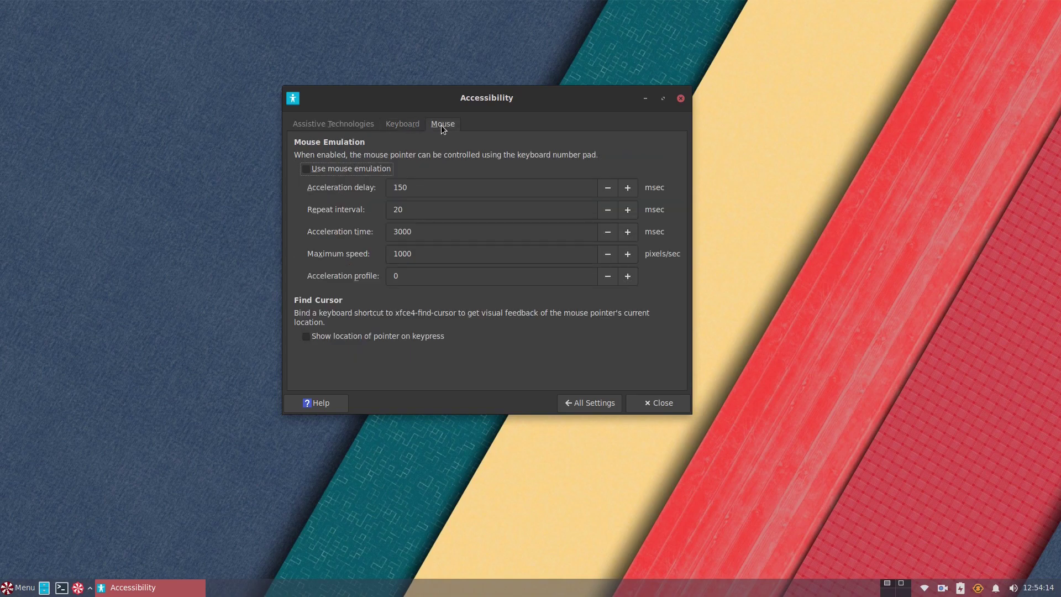
{"action": "left_click", "coordinate": [589, 402]}
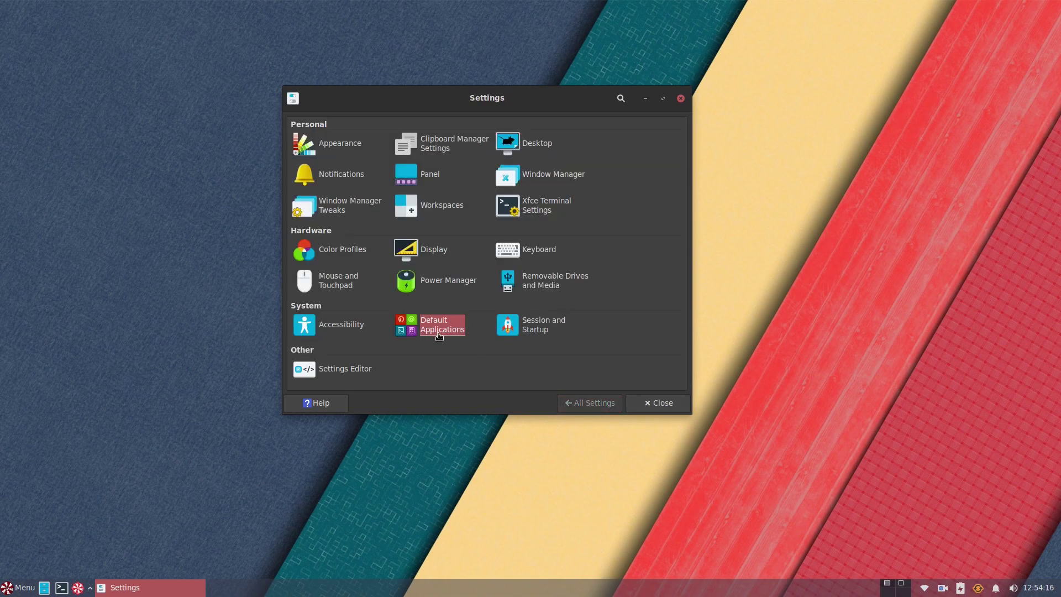
Browse Default Applications for the file manager, terminal and other file types, then return to all settings
{"action": "left_click", "coordinate": [439, 335]}
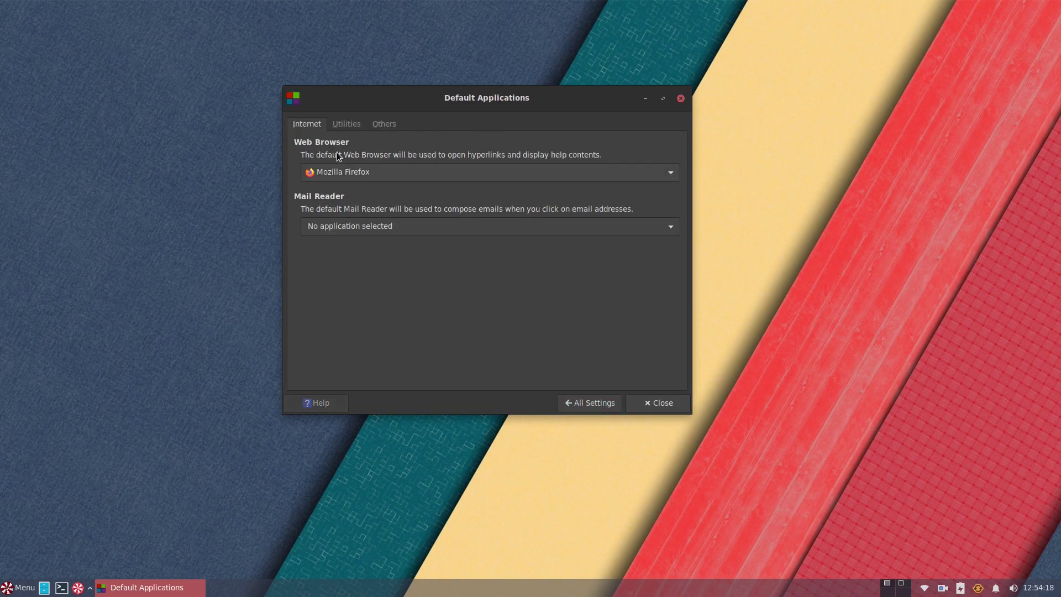
{"action": "left_click", "coordinate": [345, 125]}
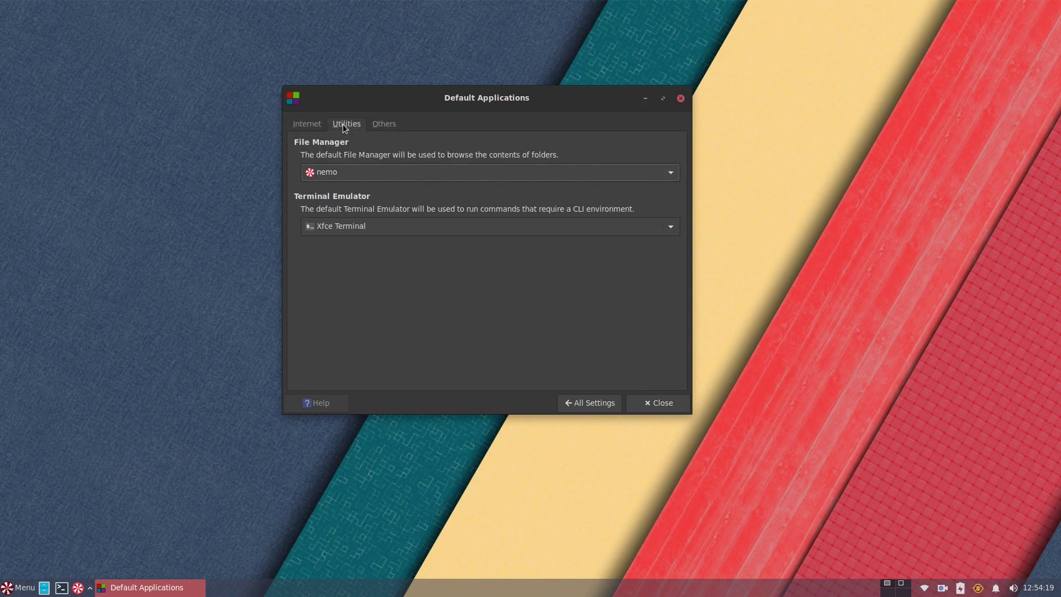
{"action": "left_click", "coordinate": [396, 125]}
{"action": "left_click", "coordinate": [590, 402]}
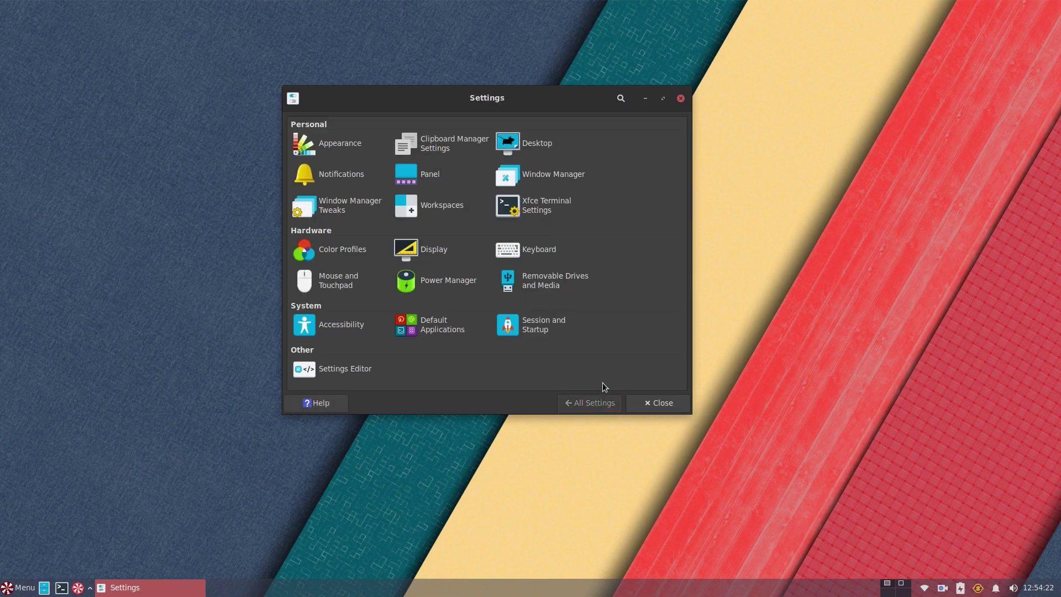
Open Session and Startup and view its Application Autostart and Current Session tabs
{"action": "left_click", "coordinate": [547, 326]}
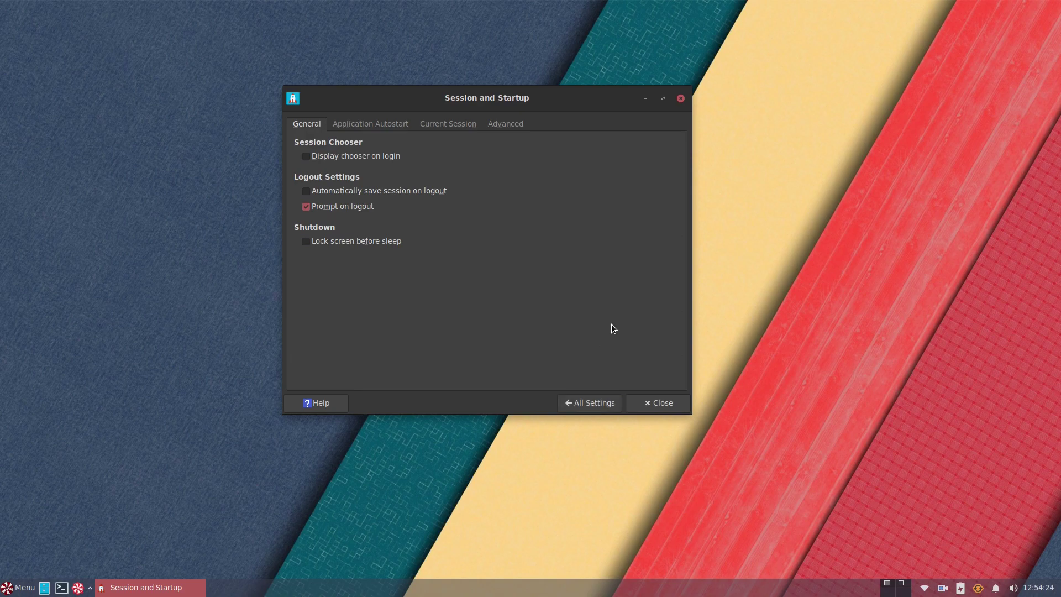
{"action": "left_click", "coordinate": [370, 127]}
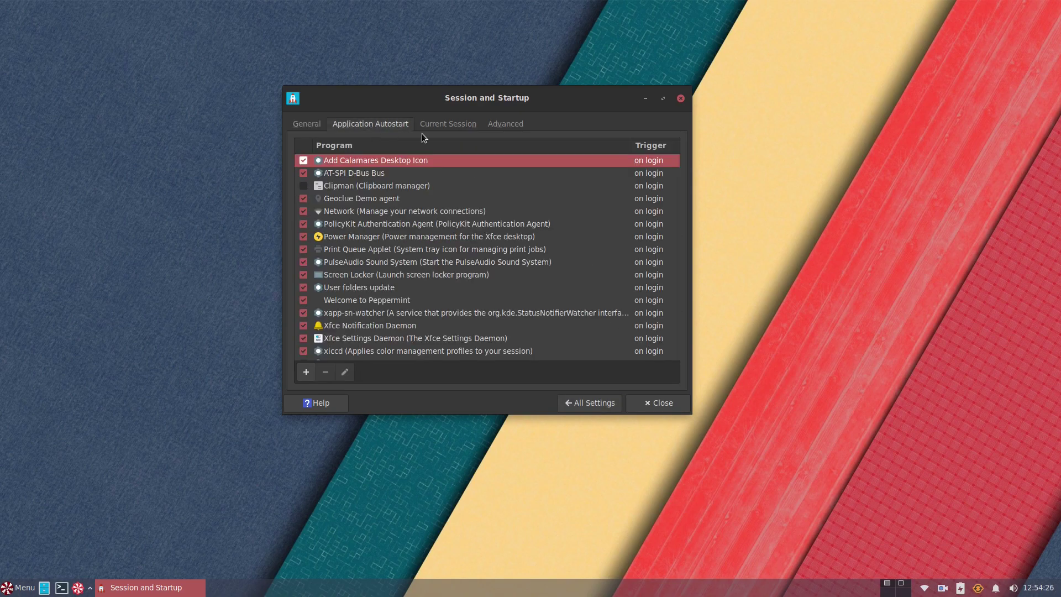
{"action": "left_click", "coordinate": [442, 127]}
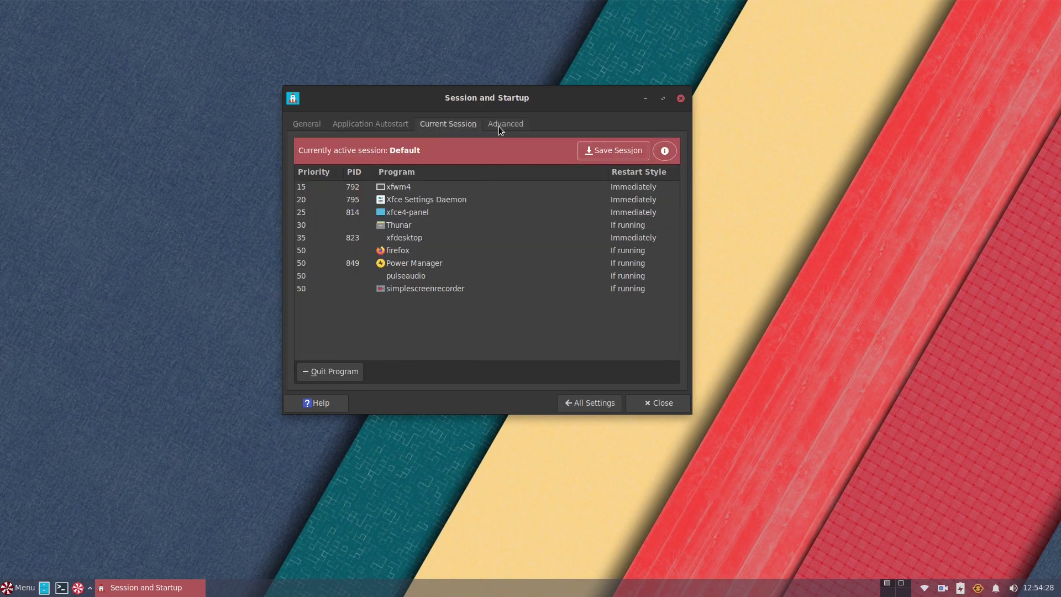